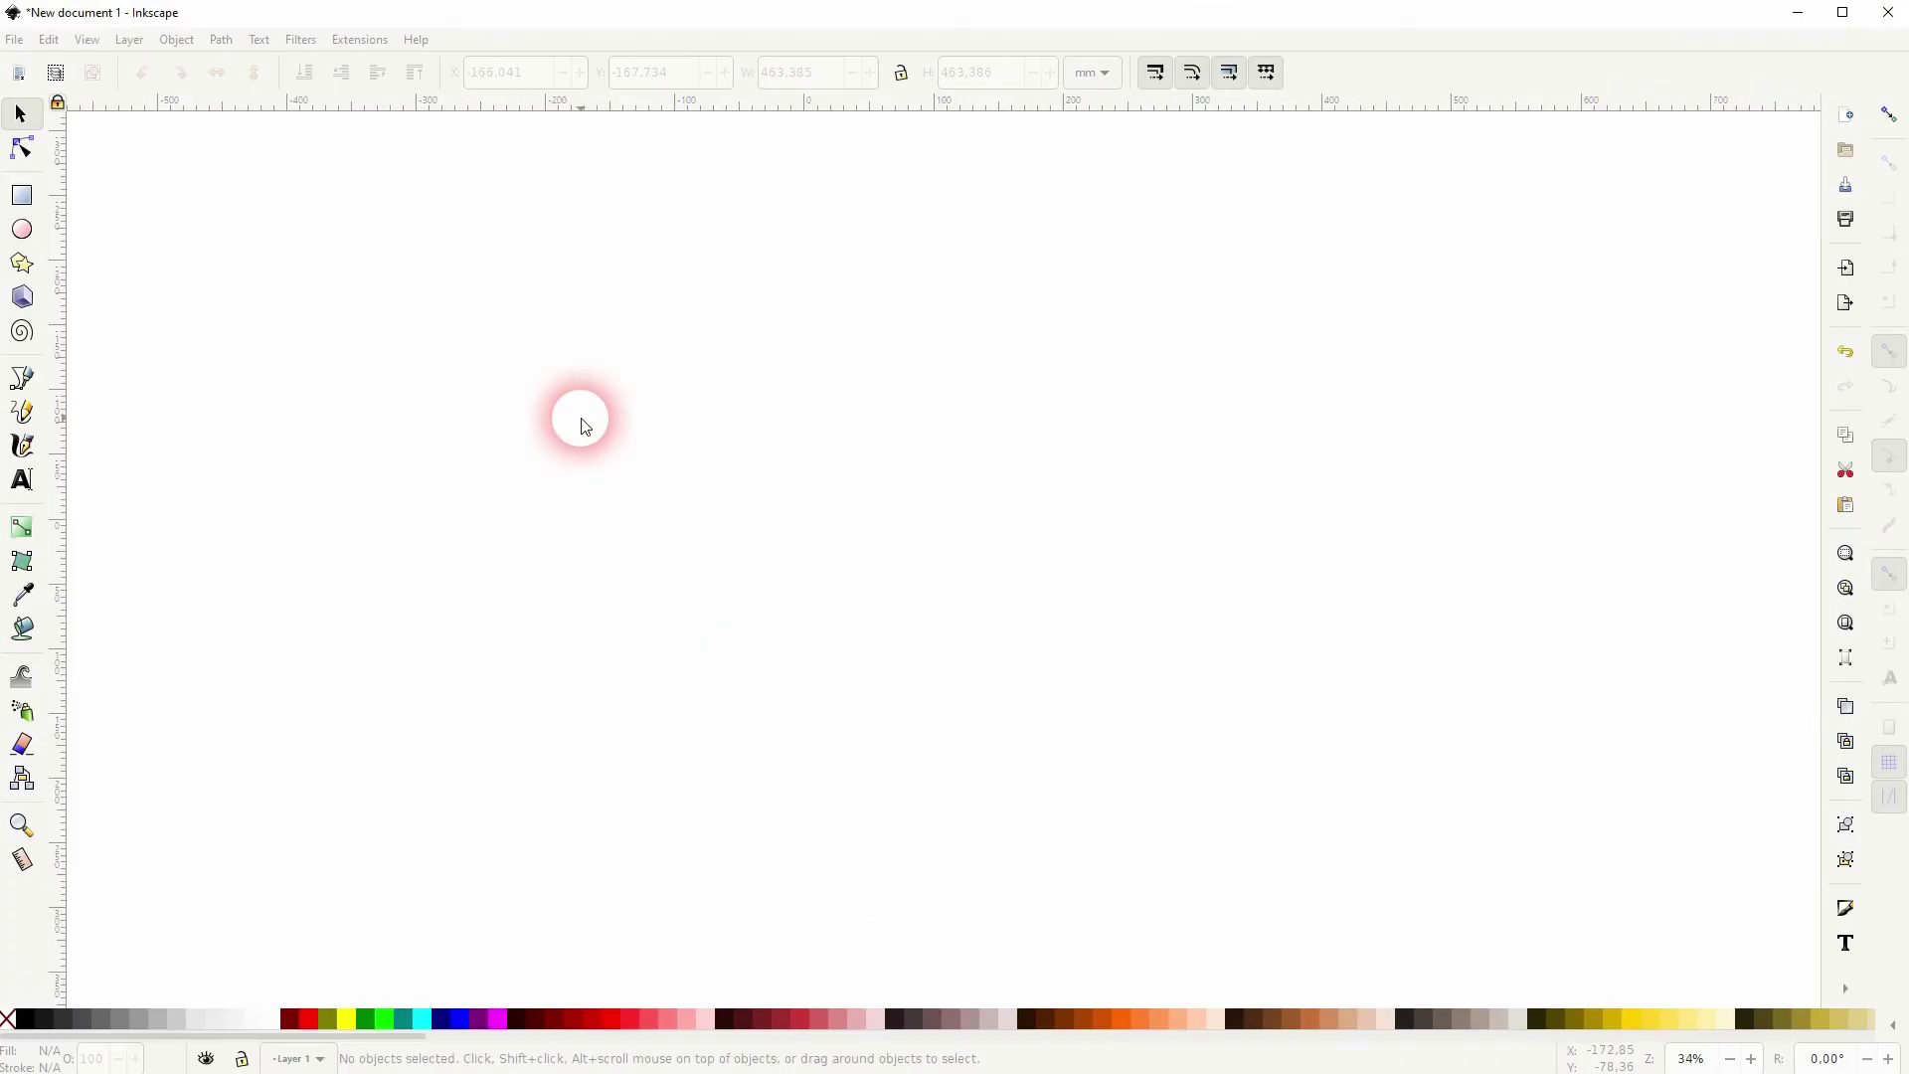
Step: Draw a black rectangle with fully rounded ends, about 481.683 × 220.483 mm
click(21, 195)
drag(439, 316, 1136, 602)
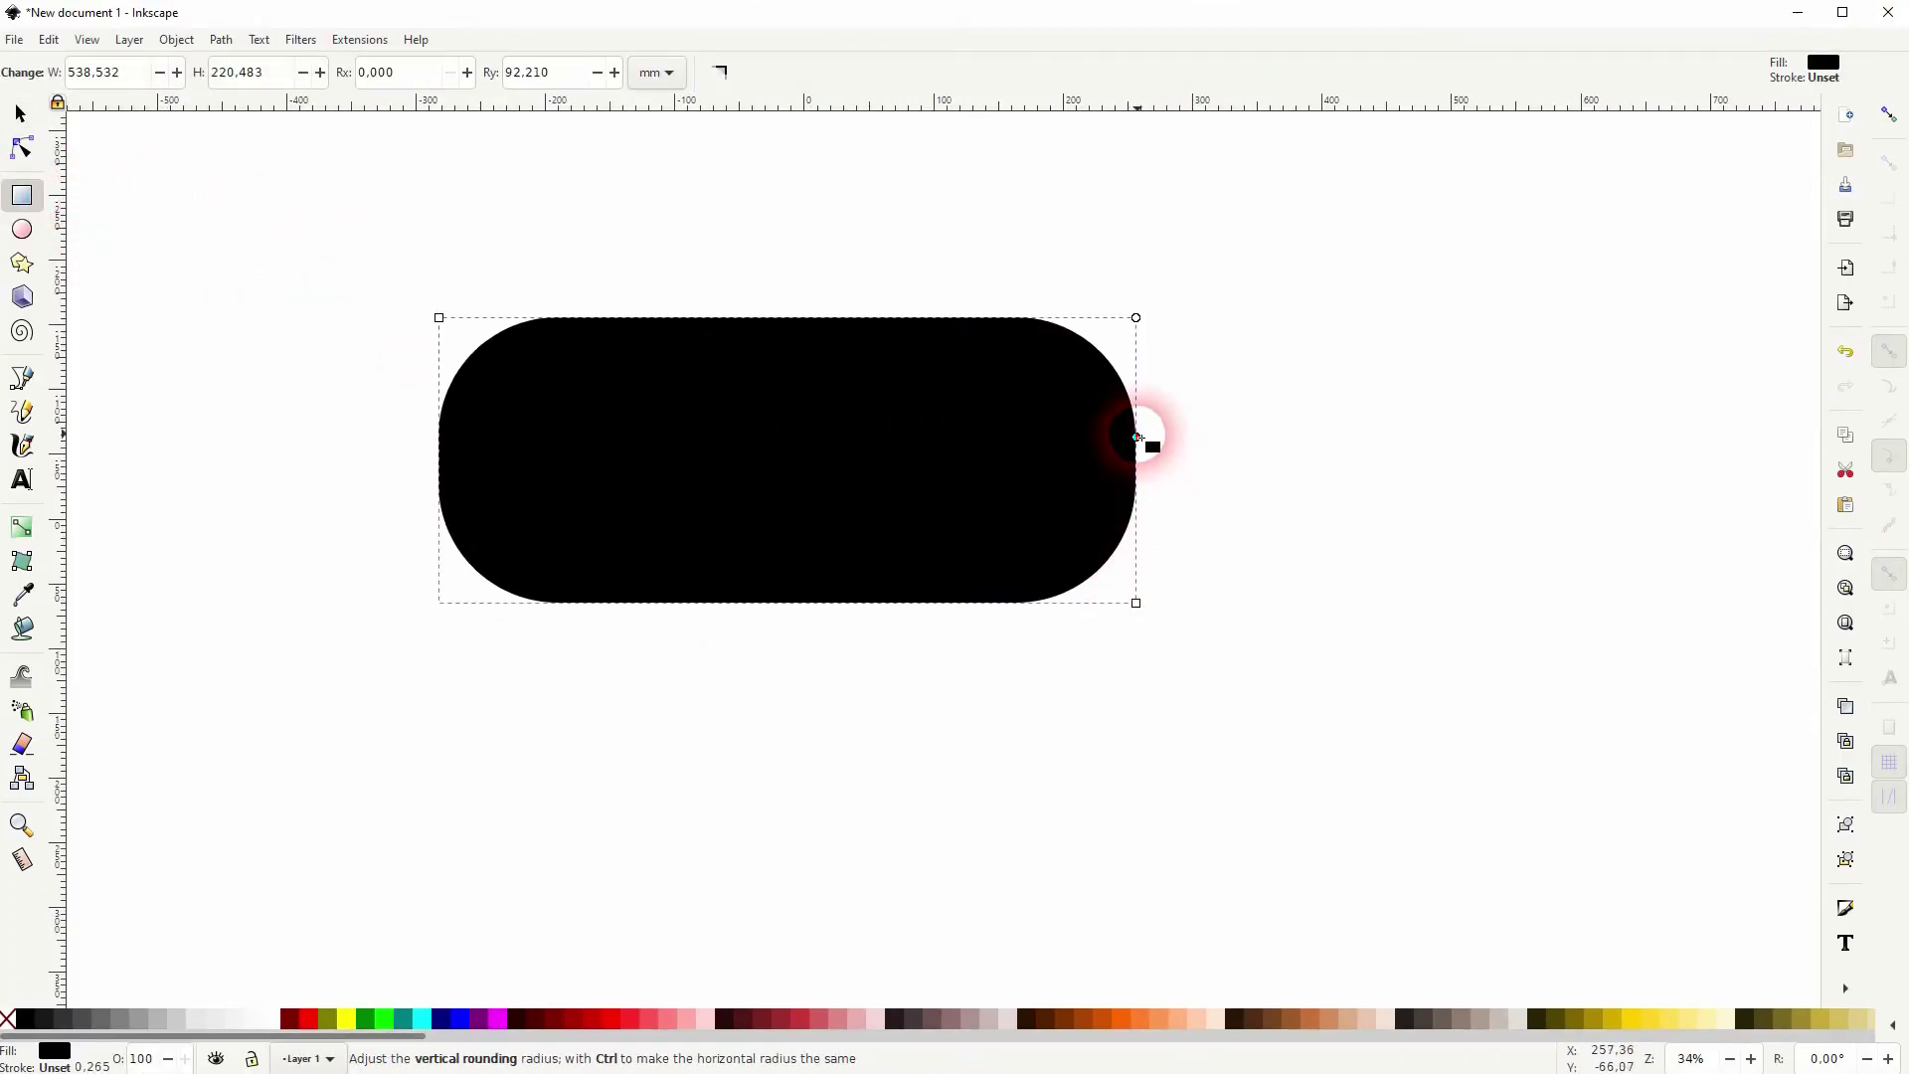
drag(1139, 430, 1141, 525)
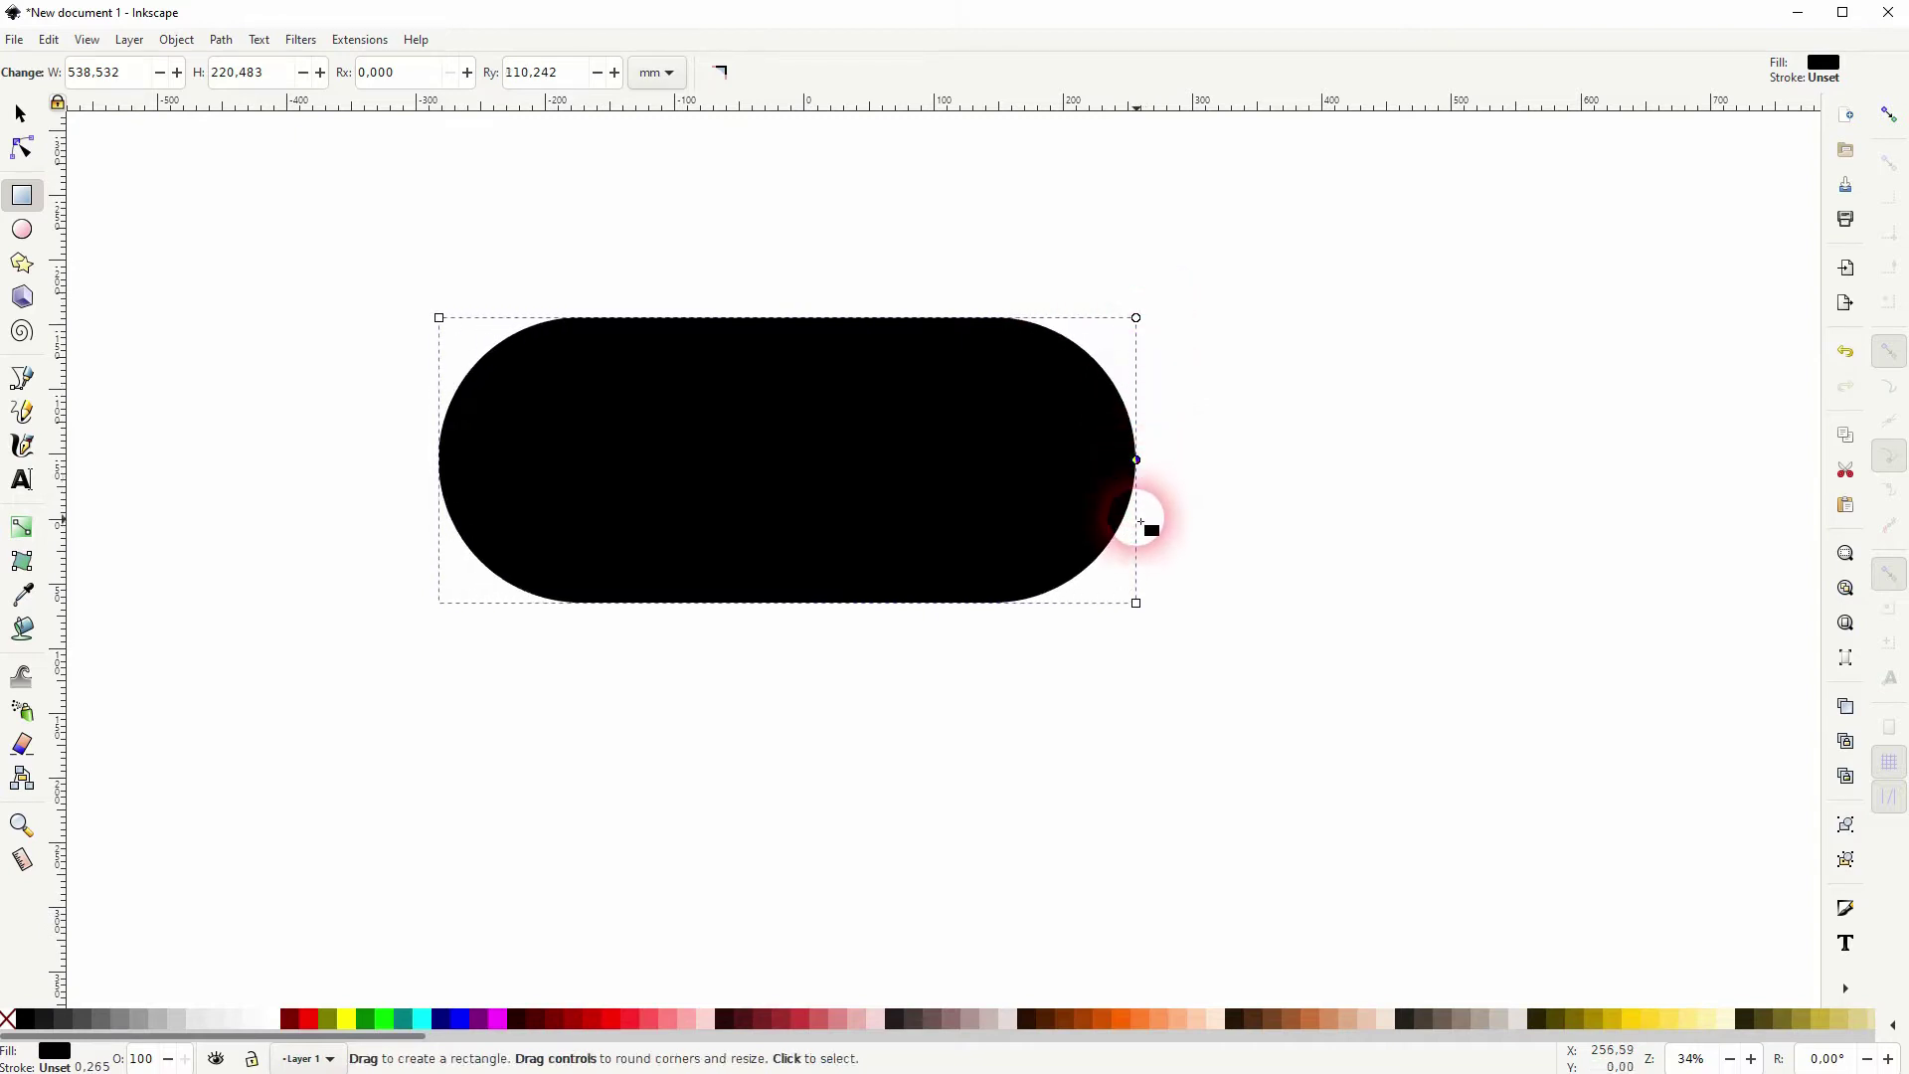
click(20, 115)
drag(1145, 460, 1072, 461)
click(22, 195)
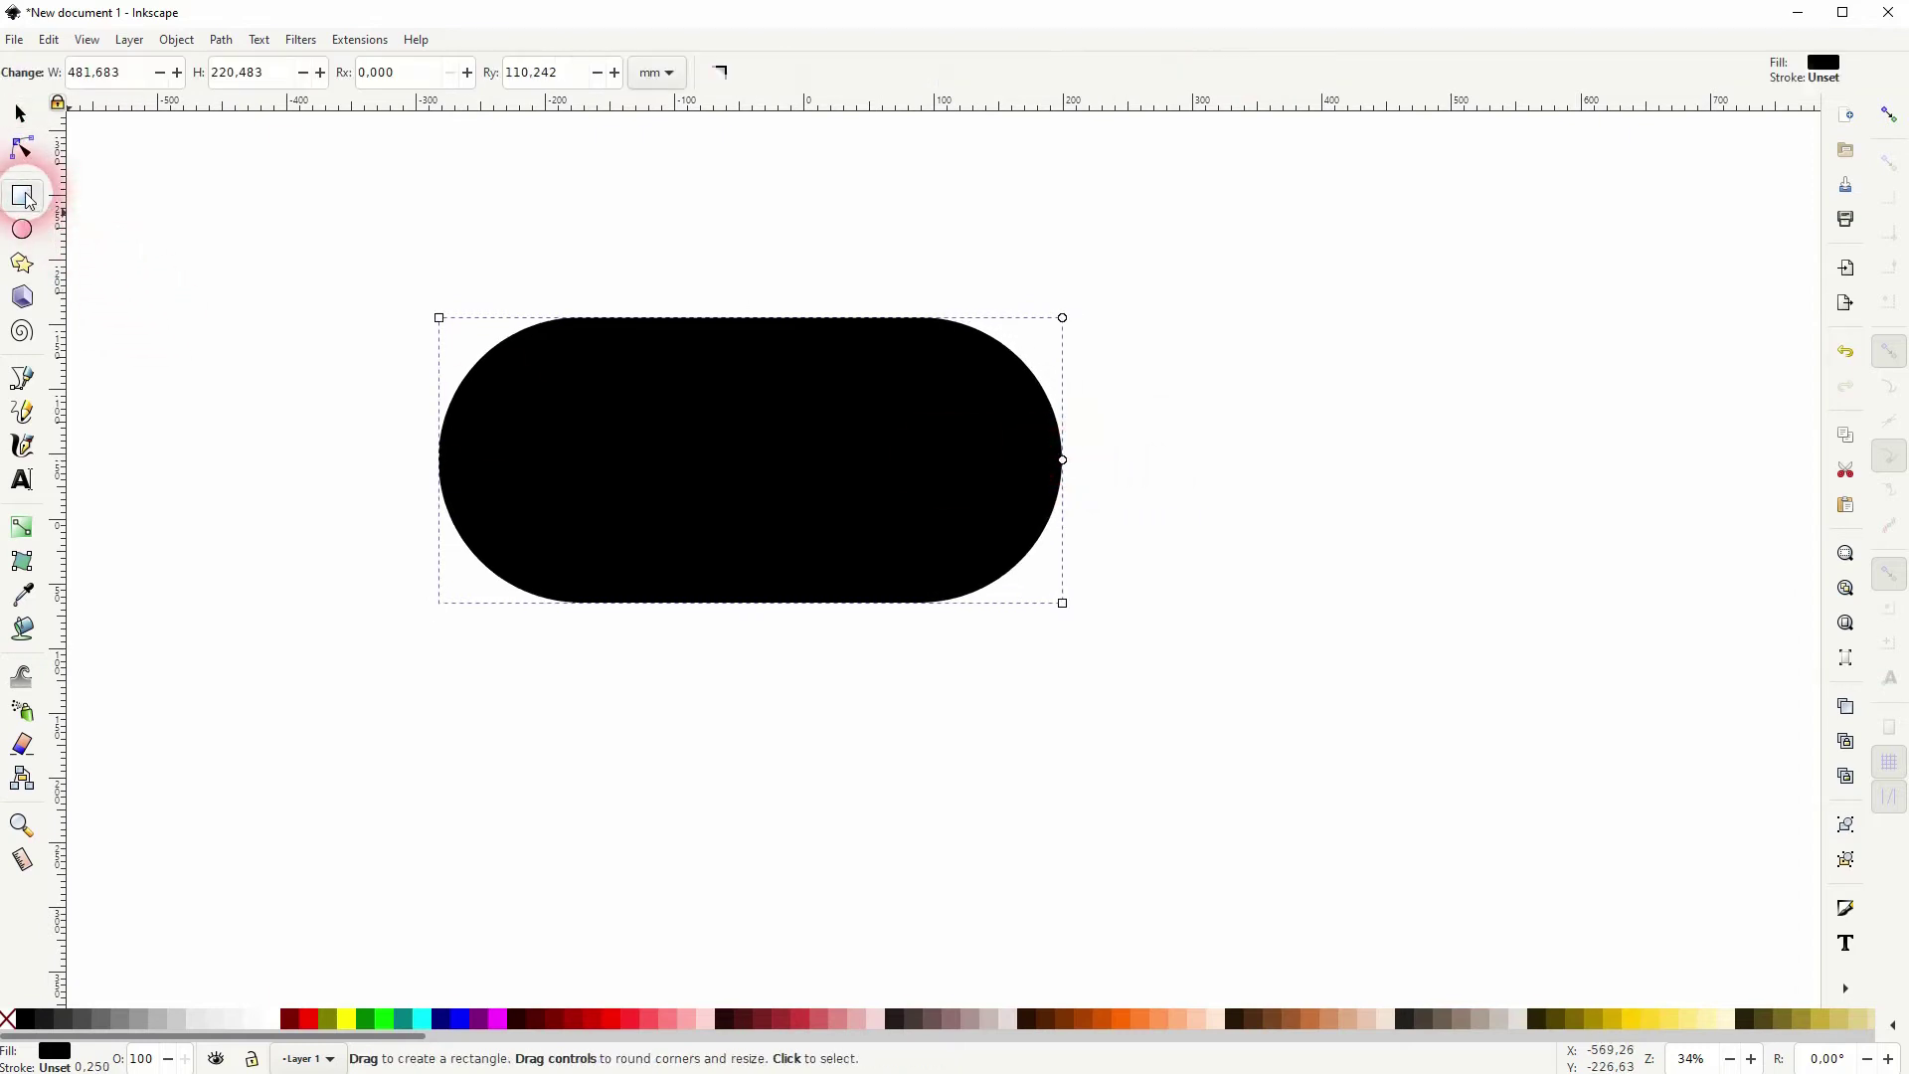
drag(1063, 460, 1065, 617)
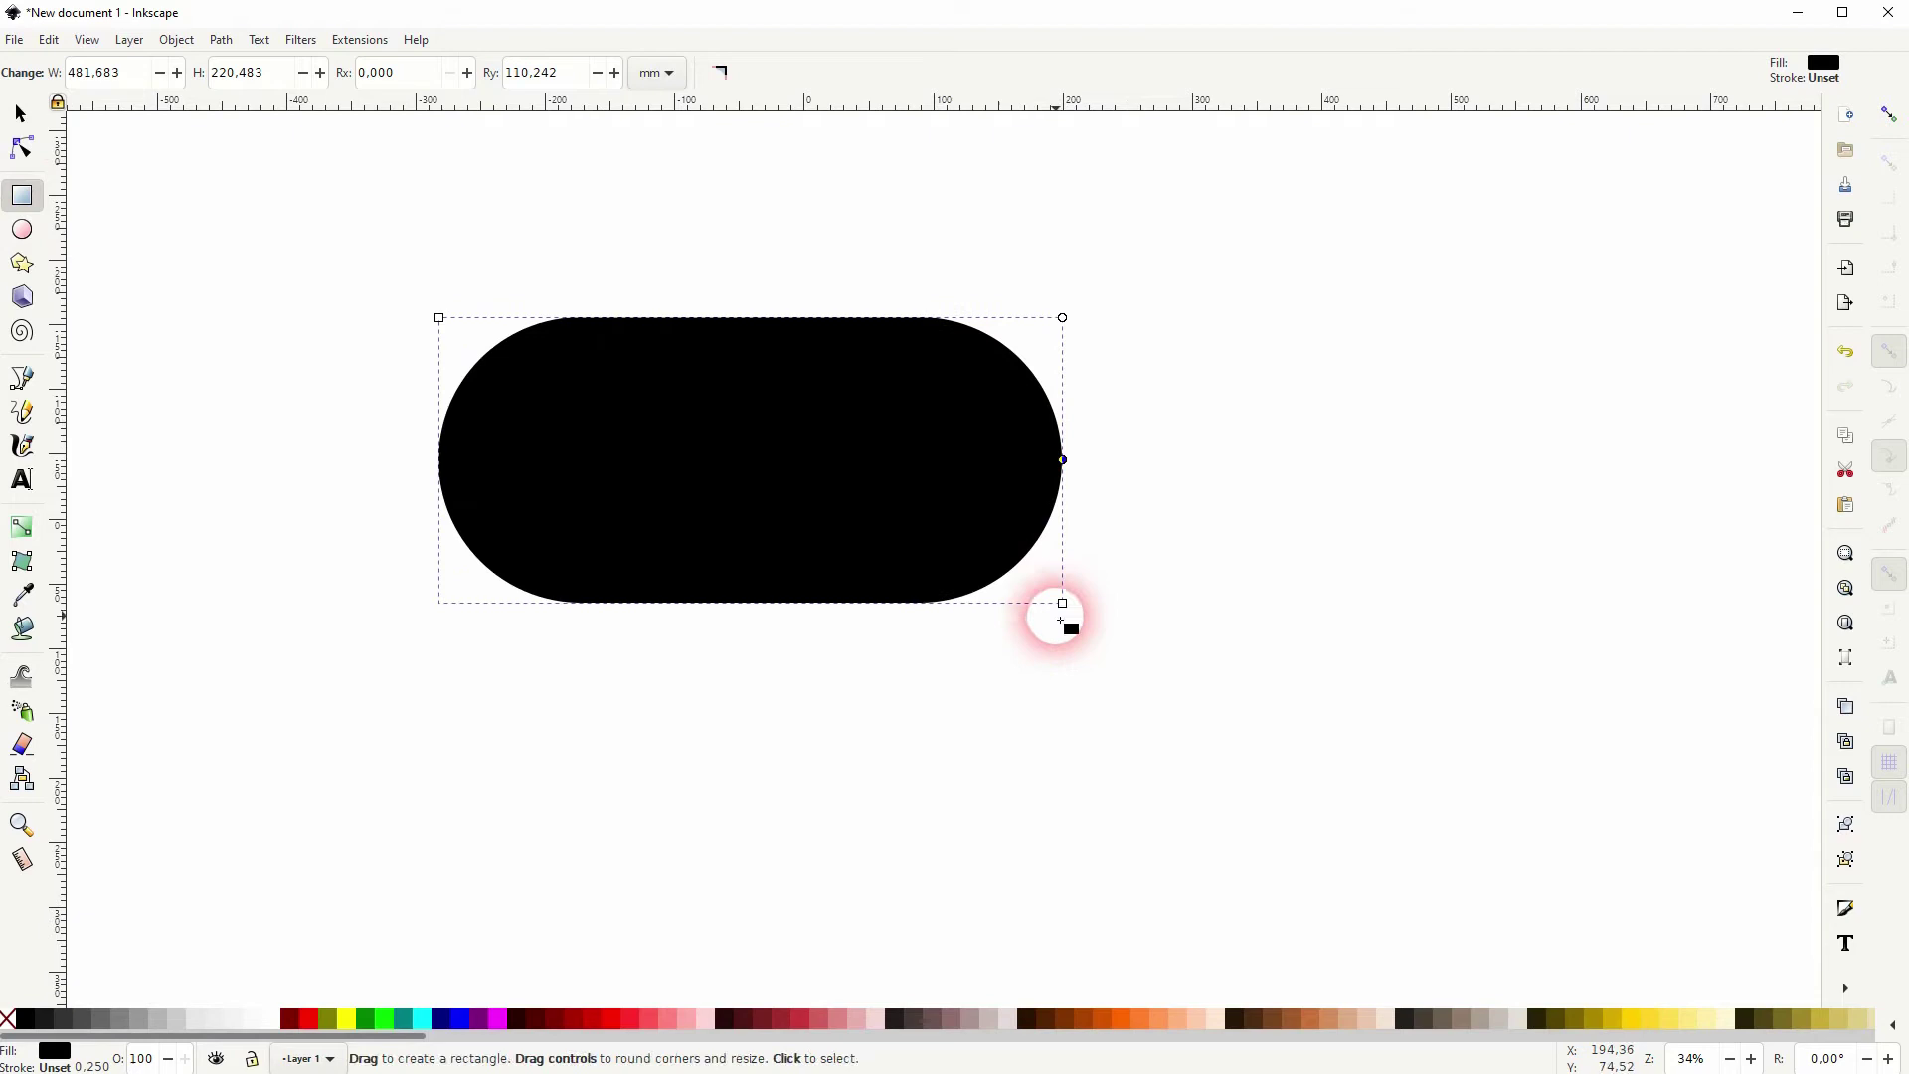
Step: Reduce the pill's height to 208.960 mm and shift it left and down
click(20, 114)
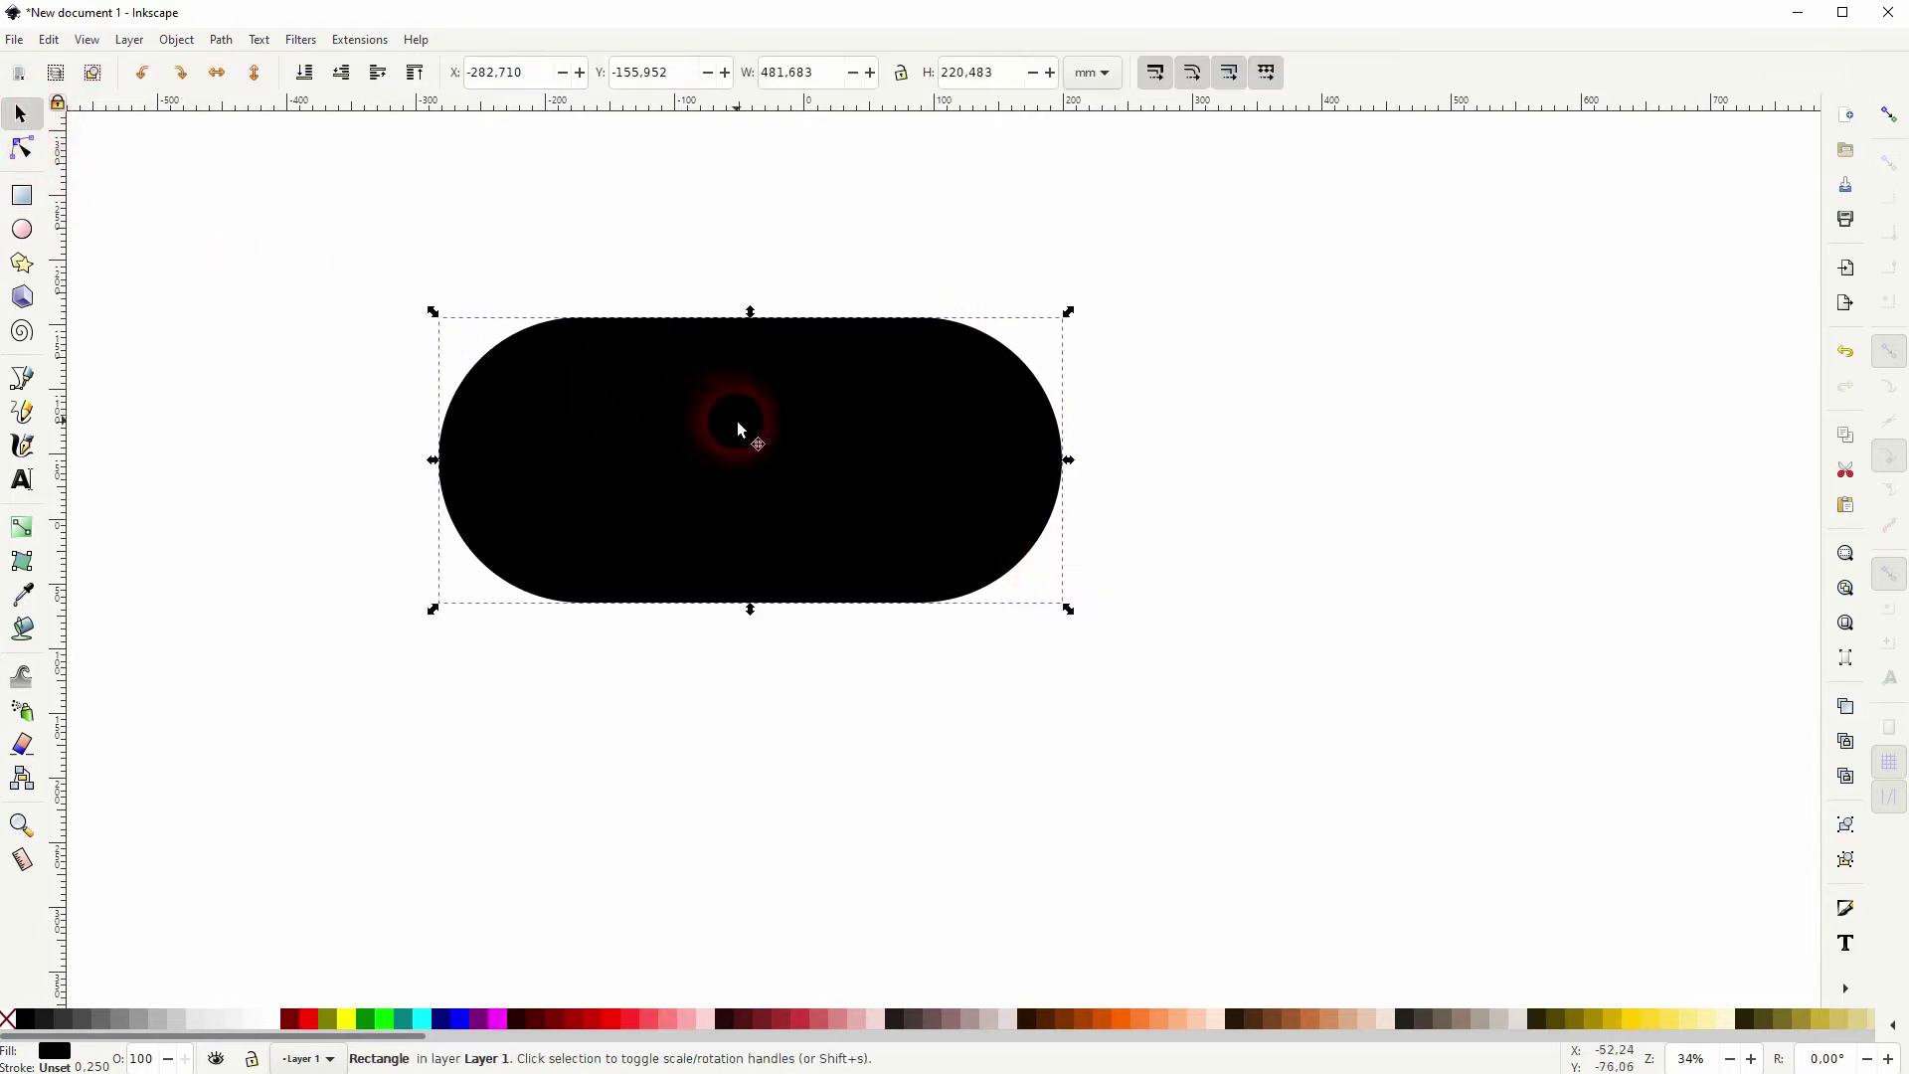
drag(751, 609, 753, 607)
drag(787, 474, 767, 508)
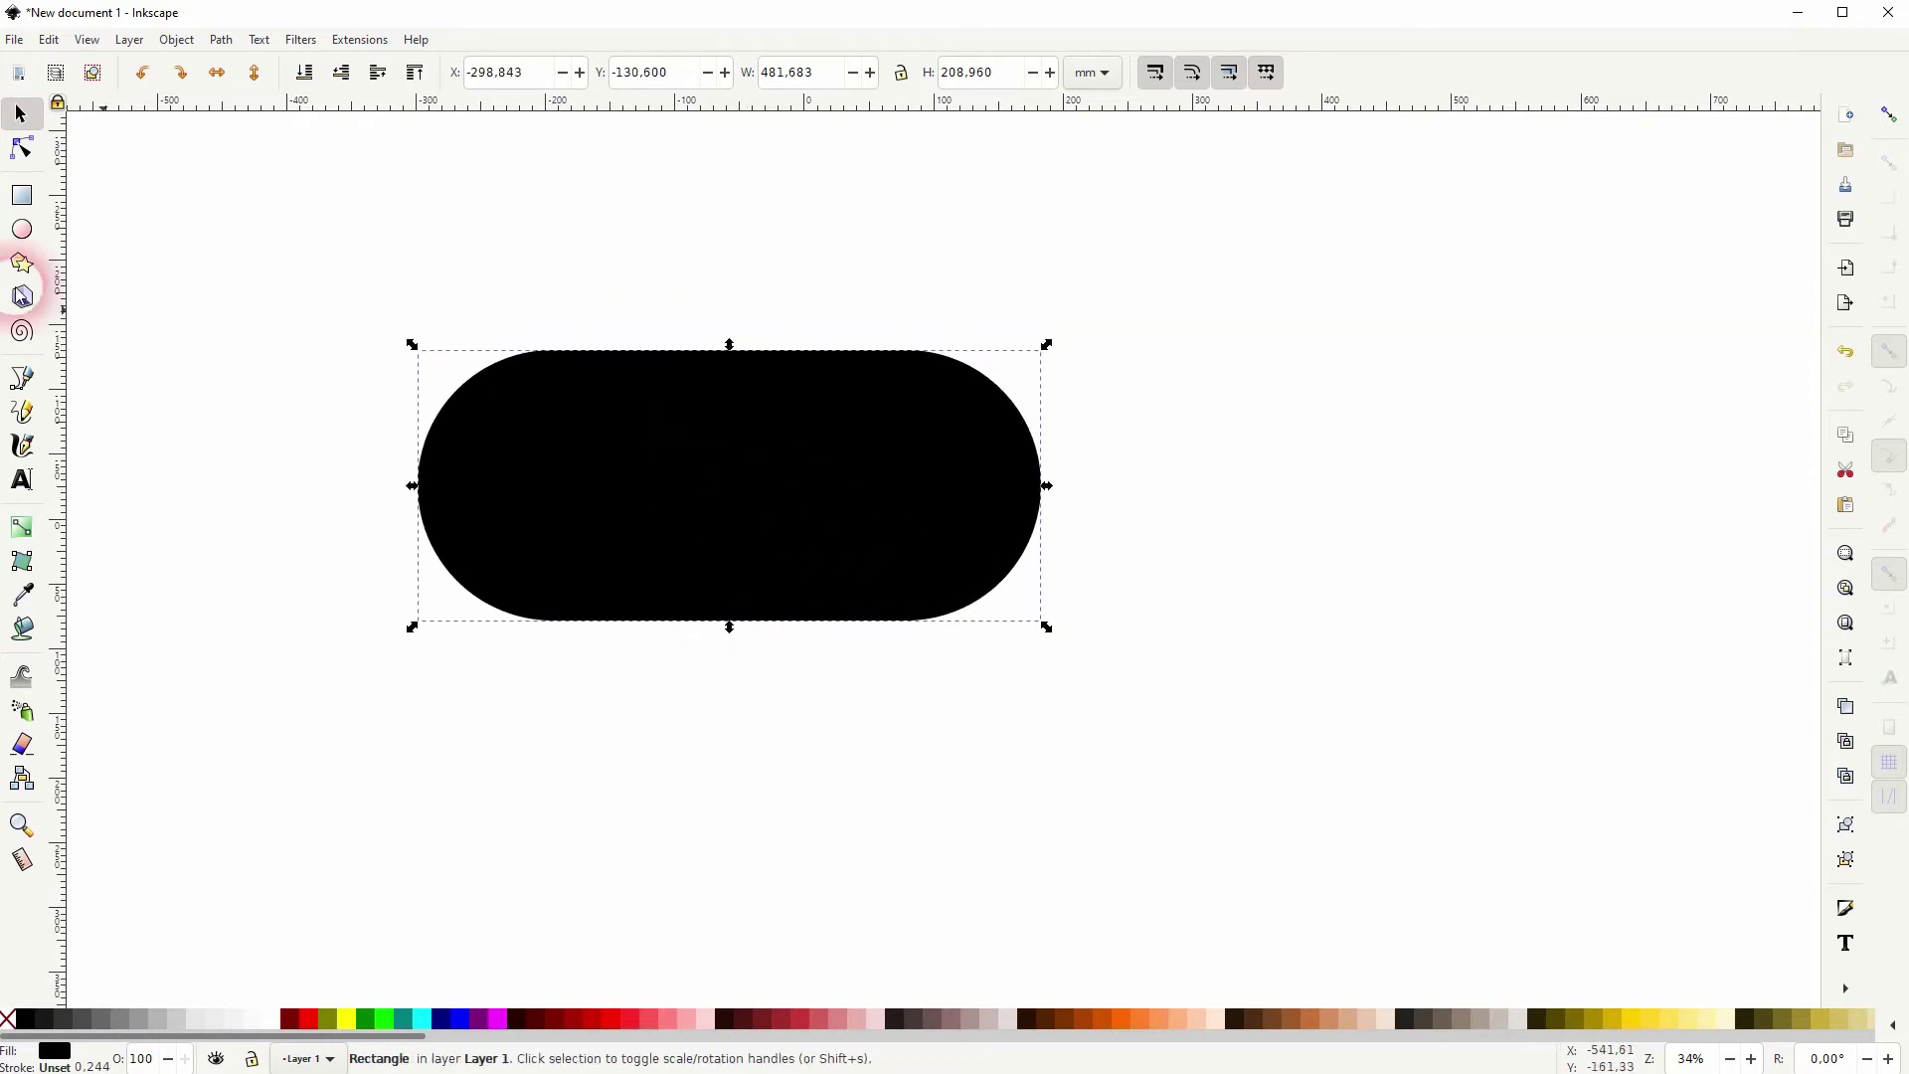
click(22, 195)
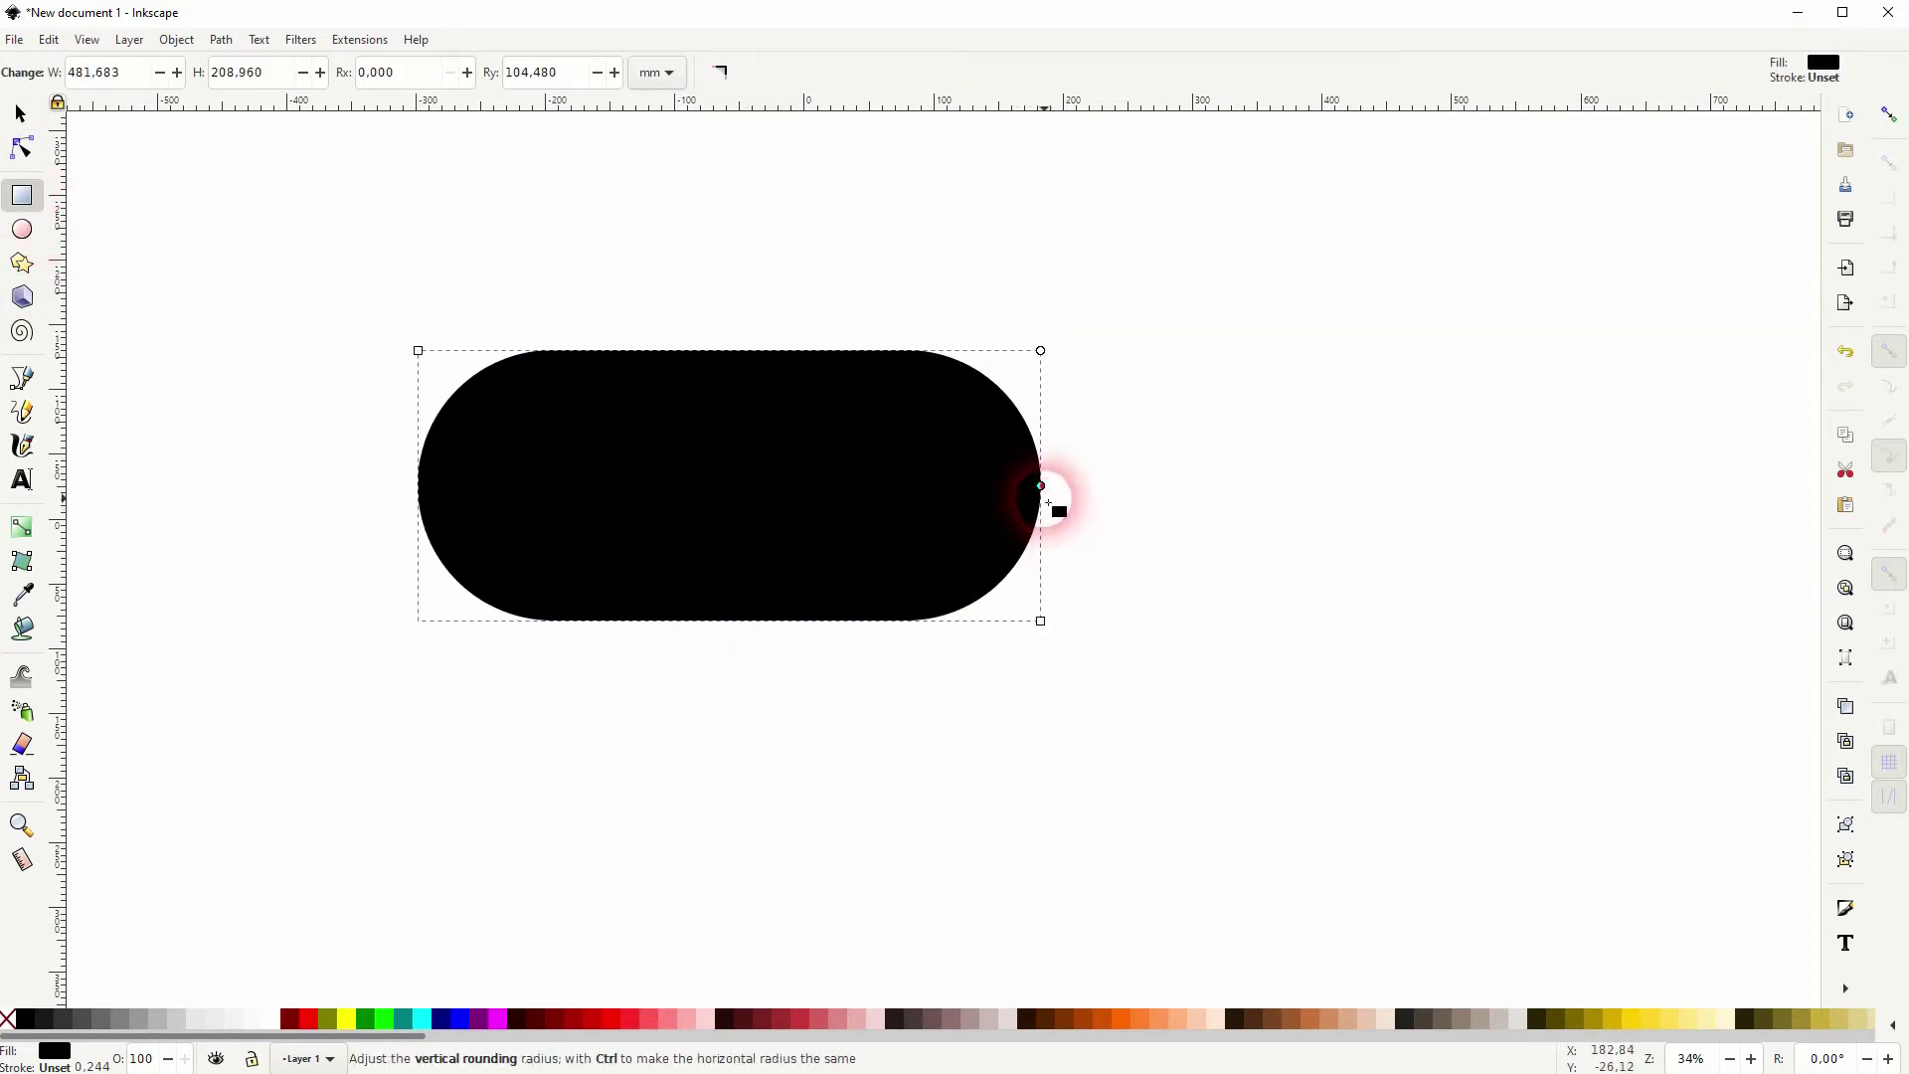
click(22, 114)
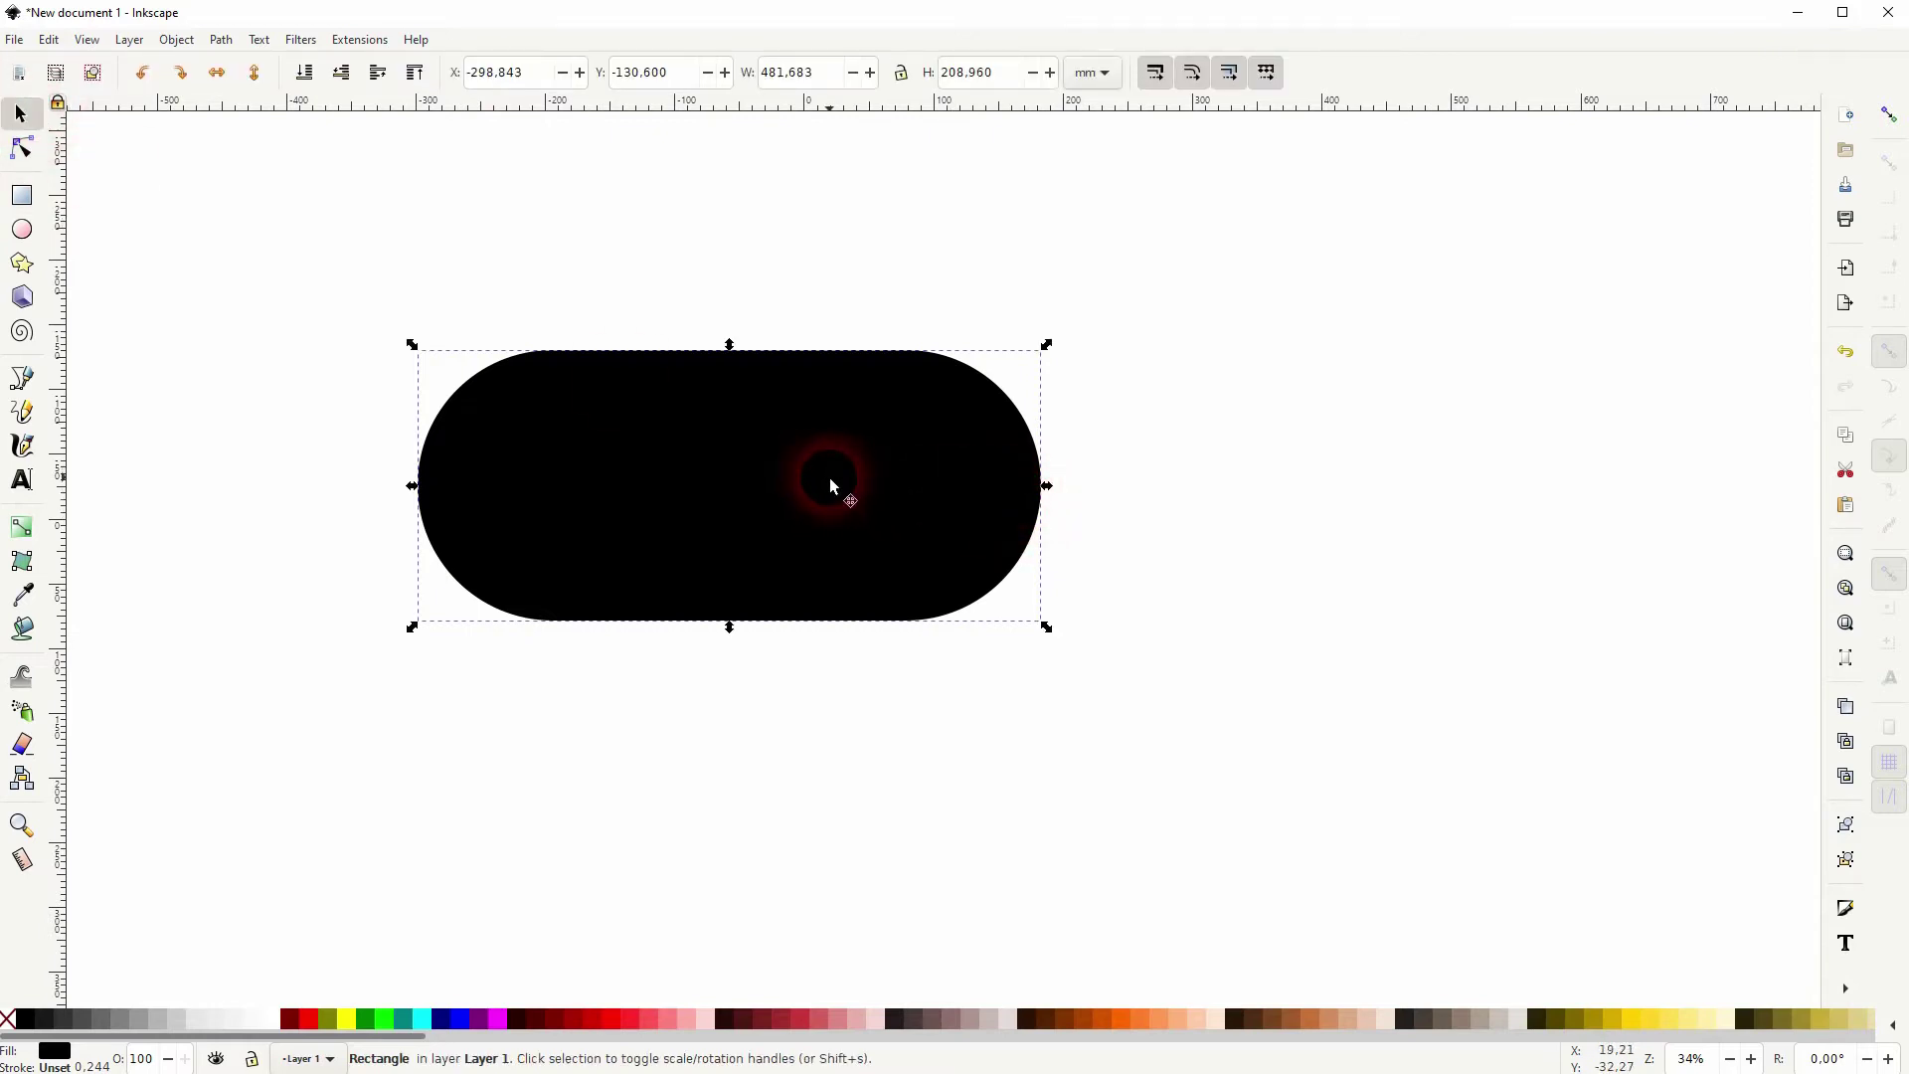
Step: Fill the top pill copy maroon and shrink it inward with a dynamic offset
click(296, 1016)
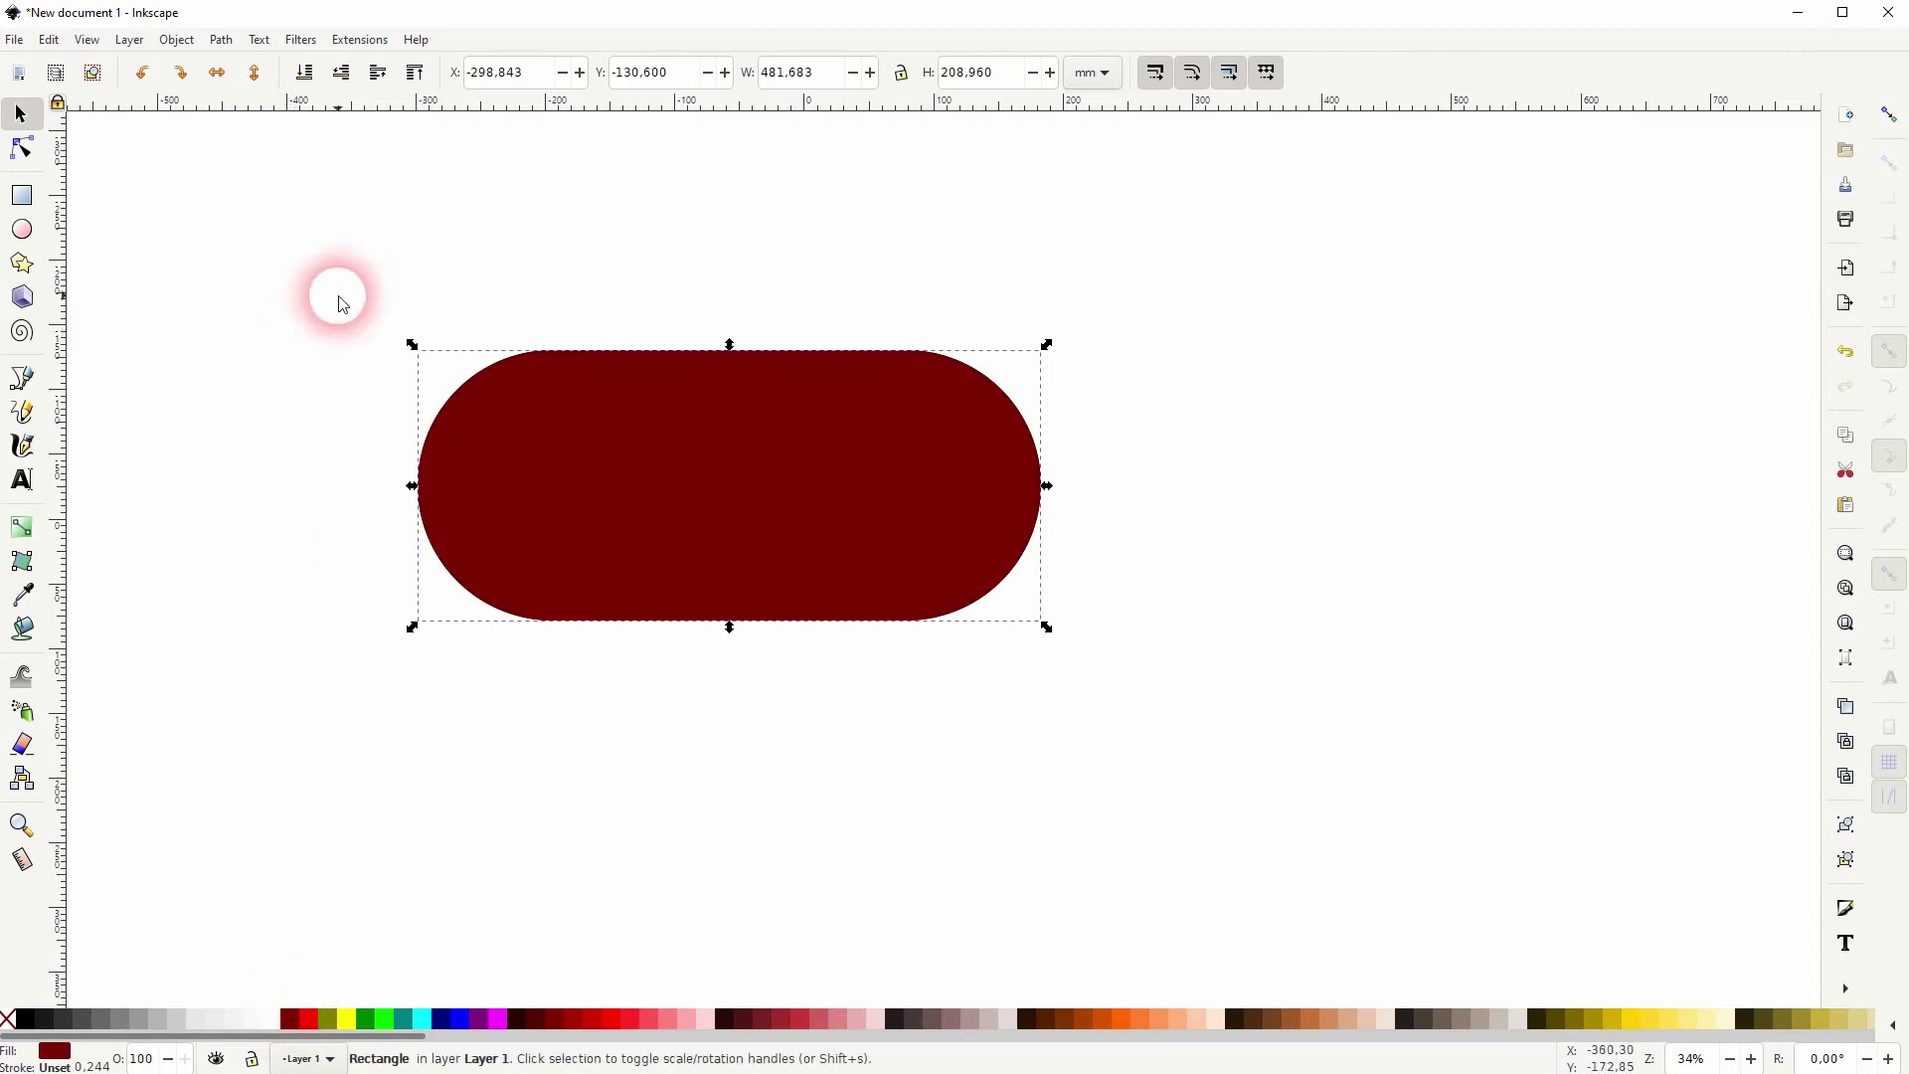
drag(861, 469, 916, 462)
key(ctrl+z)
click(221, 39)
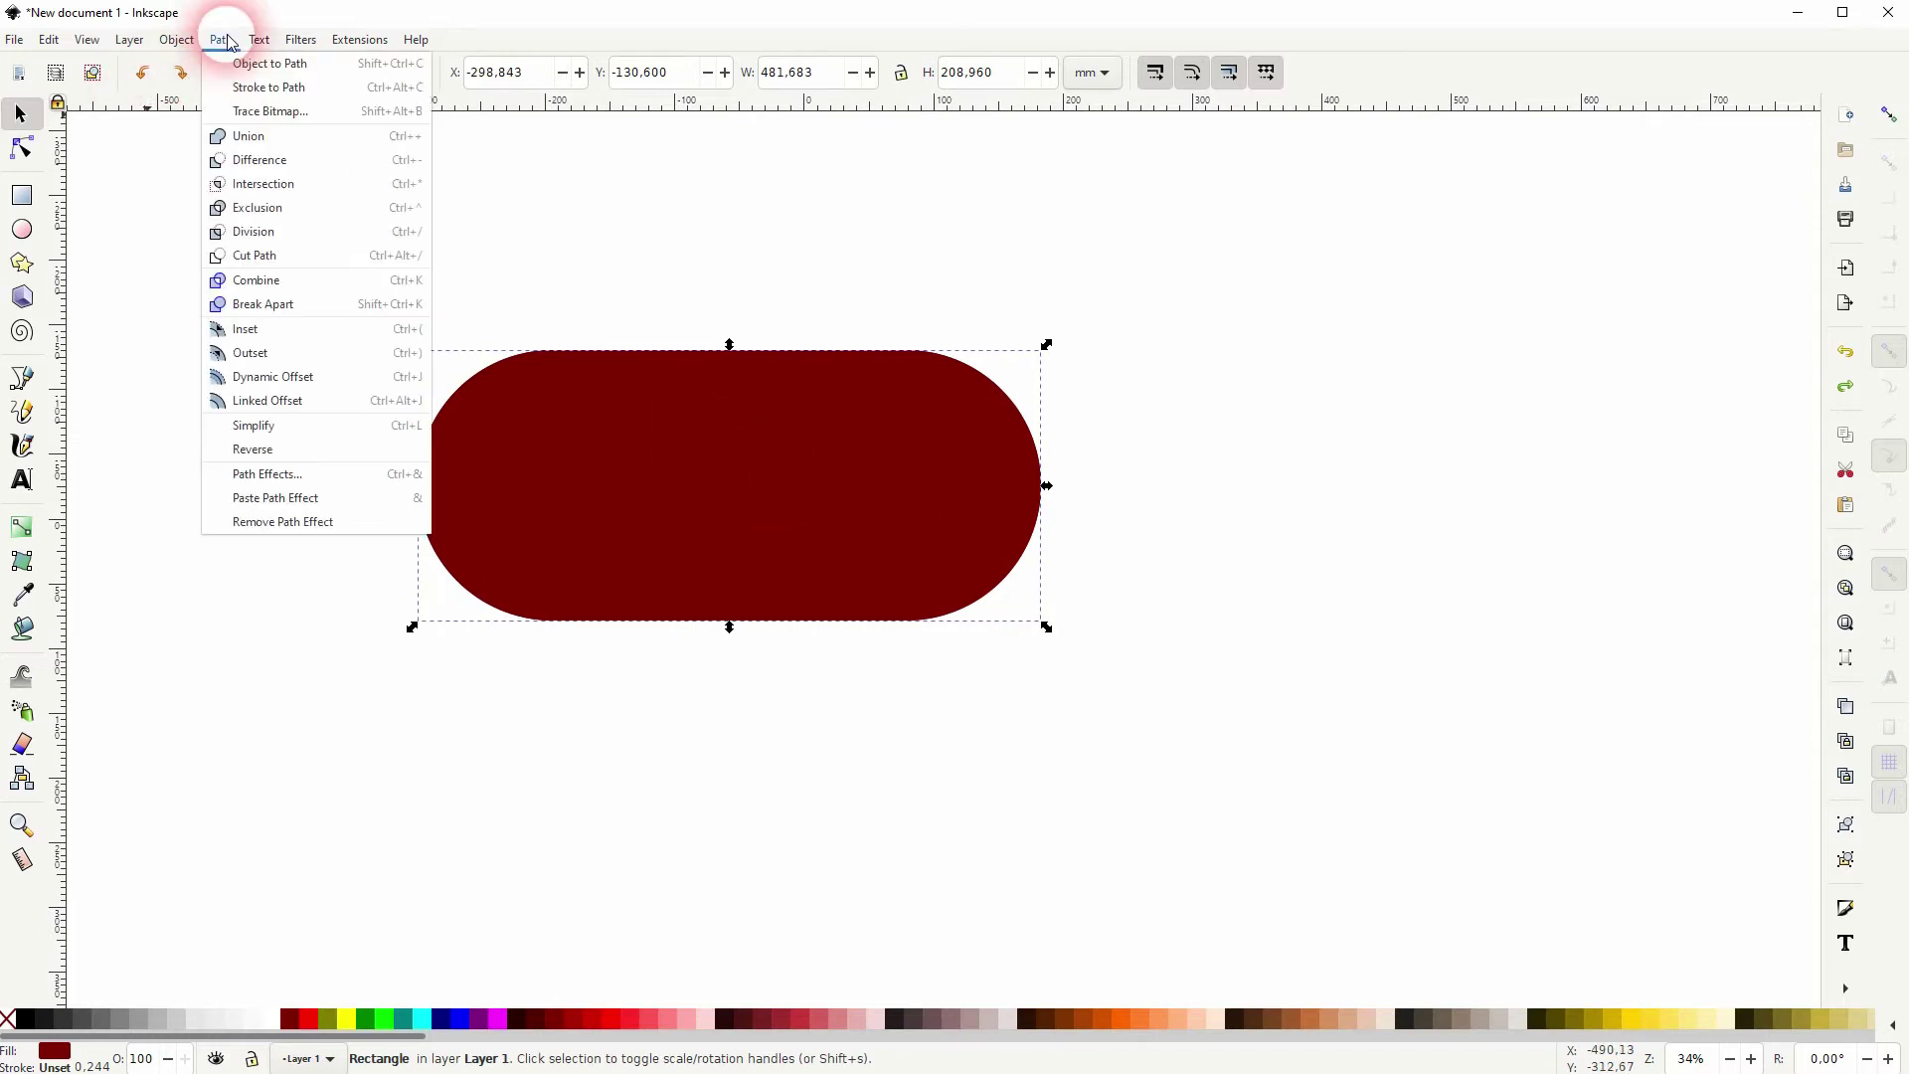
click(288, 376)
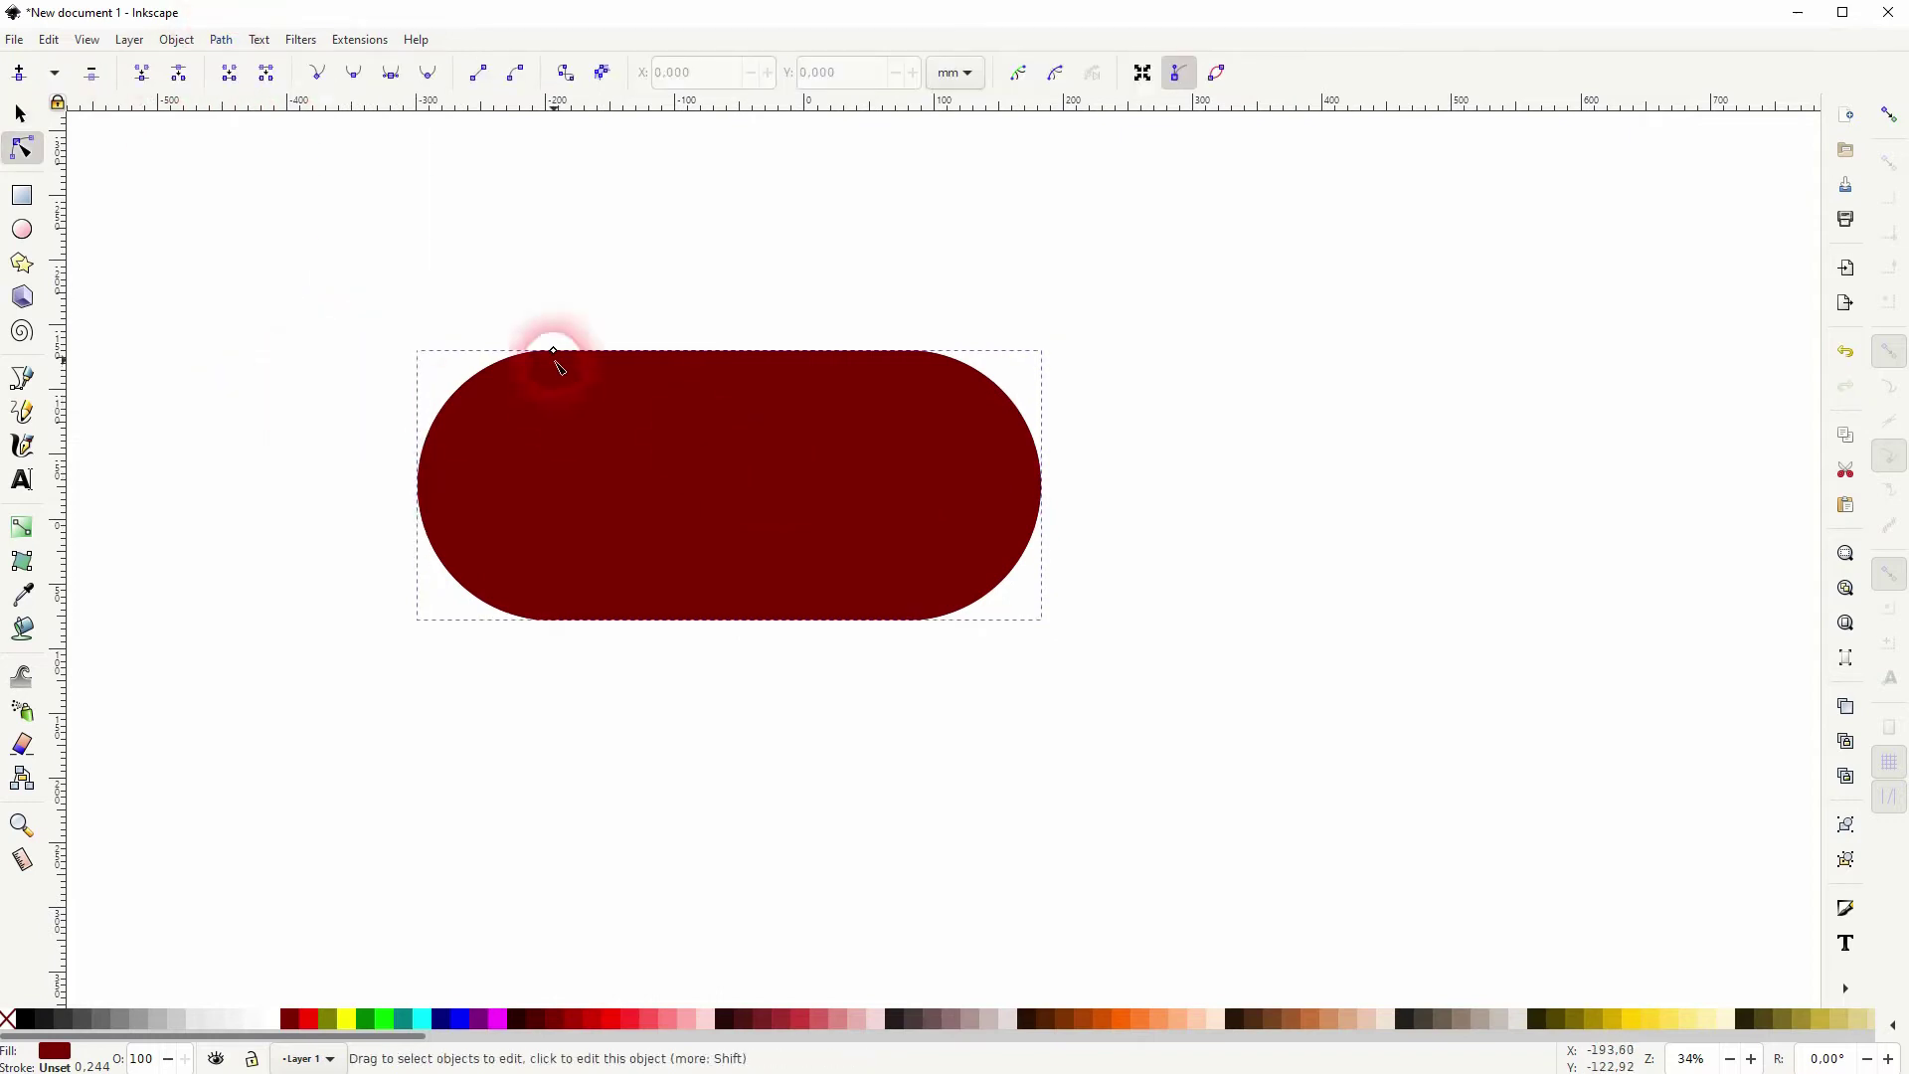
drag(554, 353, 600, 428)
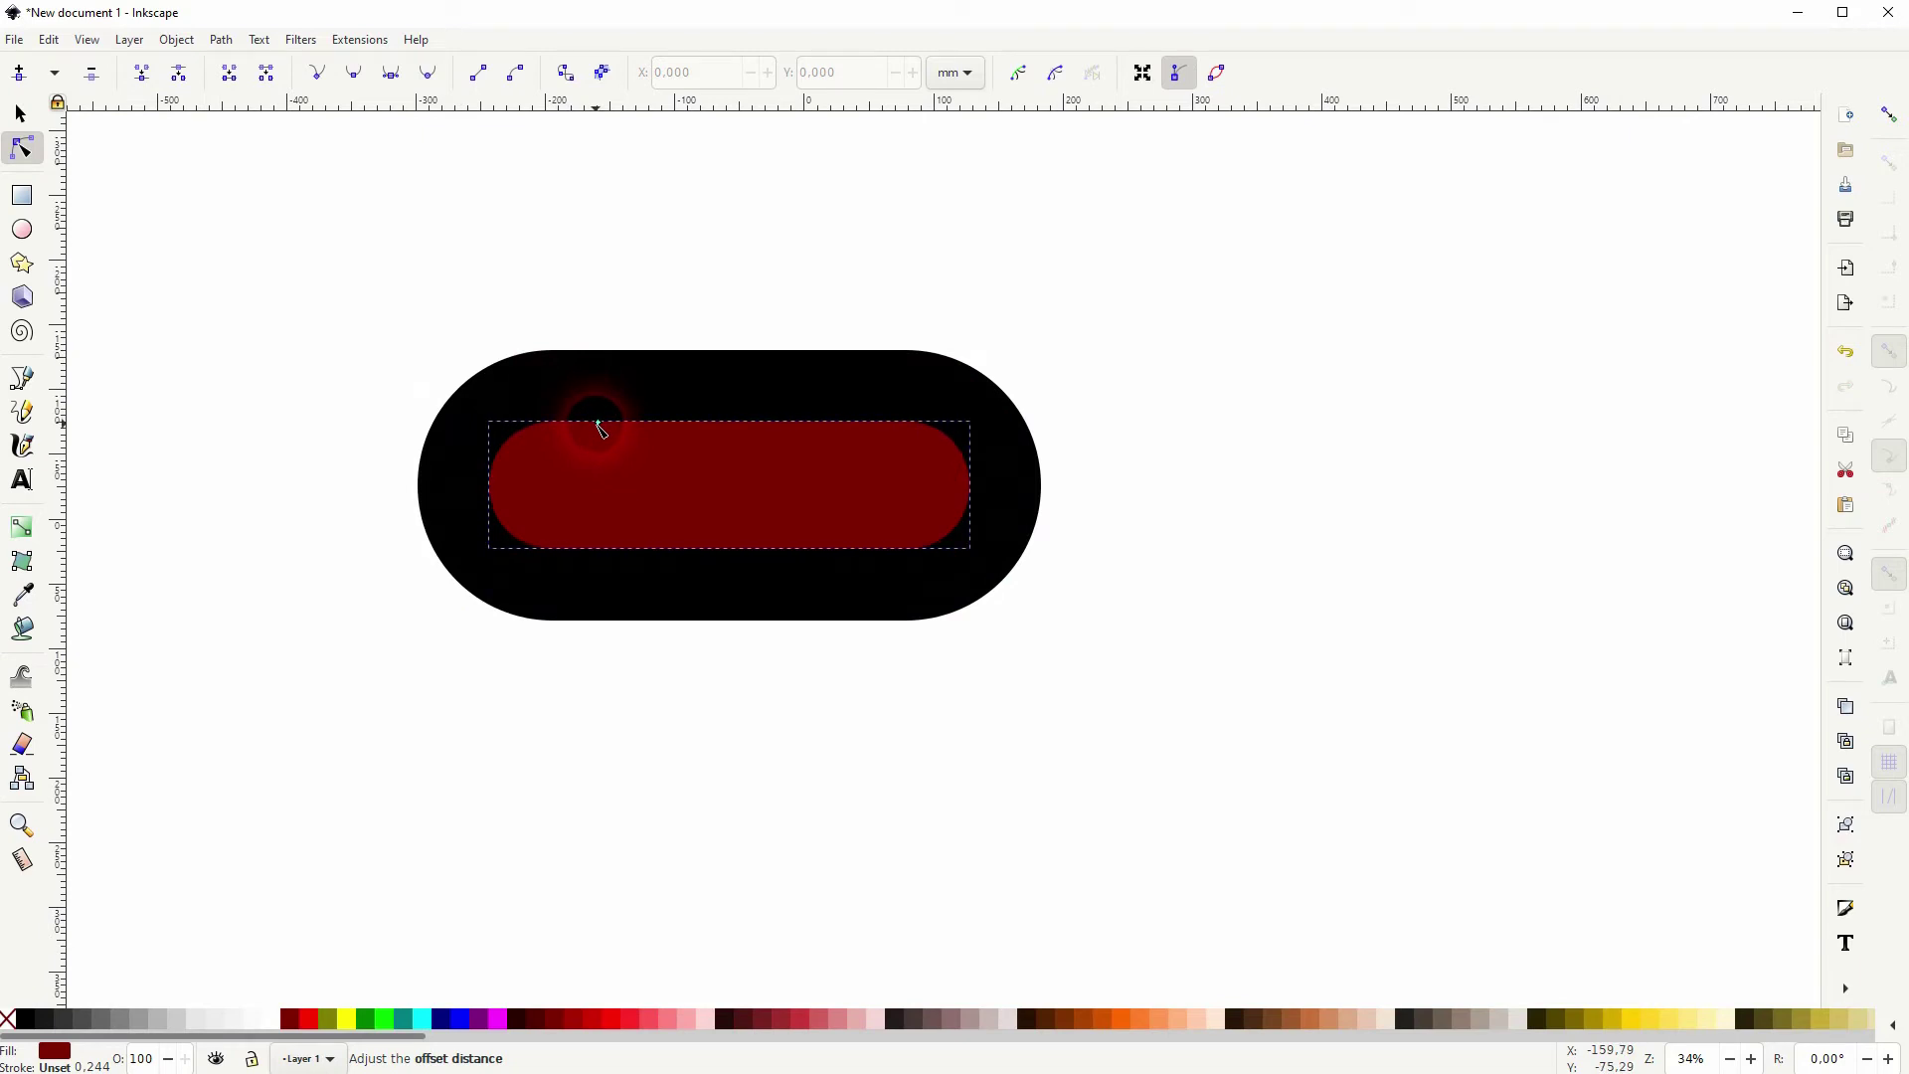
Step: Subtract the inner maroon pill from the black pill, leaving a ring
click(20, 114)
drag(272, 652, 1145, 306)
click(221, 40)
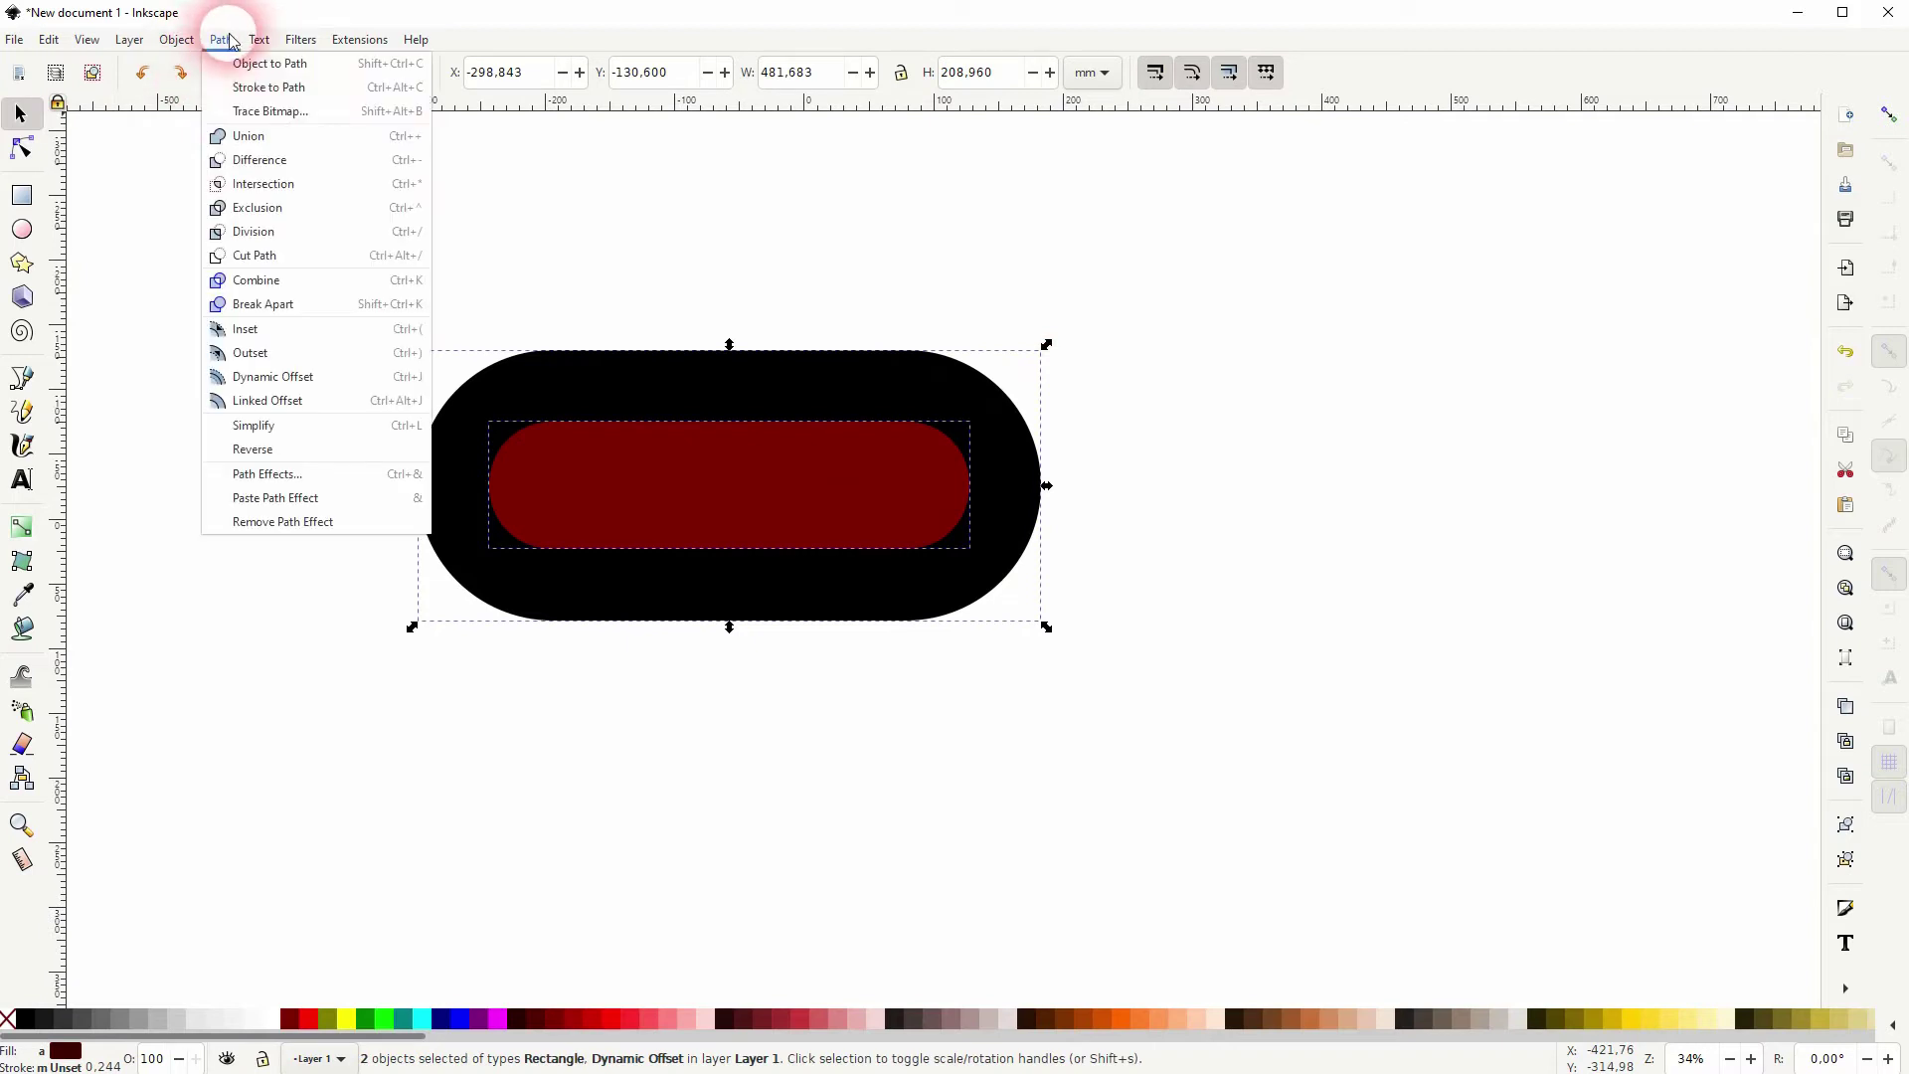
click(265, 160)
drag(848, 421, 915, 460)
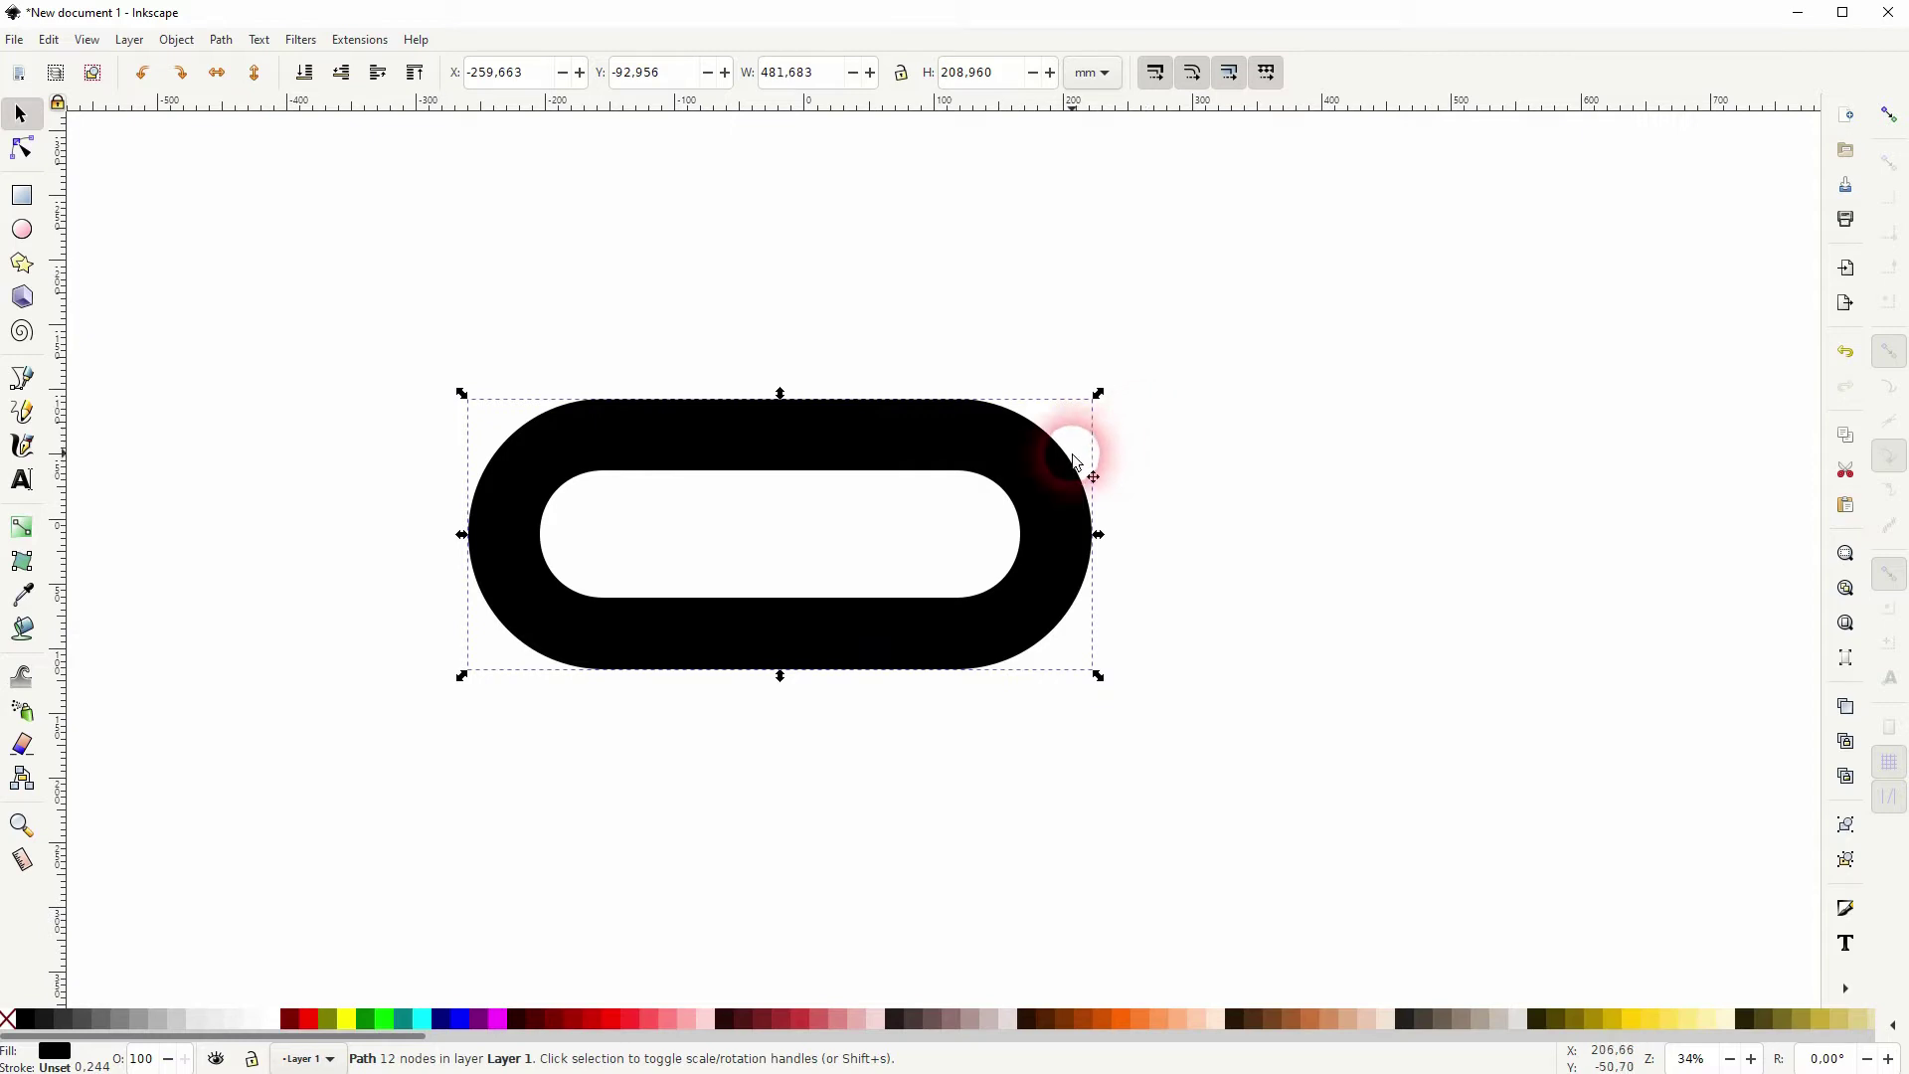
Step: Fill the ring copy maroon, lower it beneath, and expand it outward with a dynamic offset
click(290, 1016)
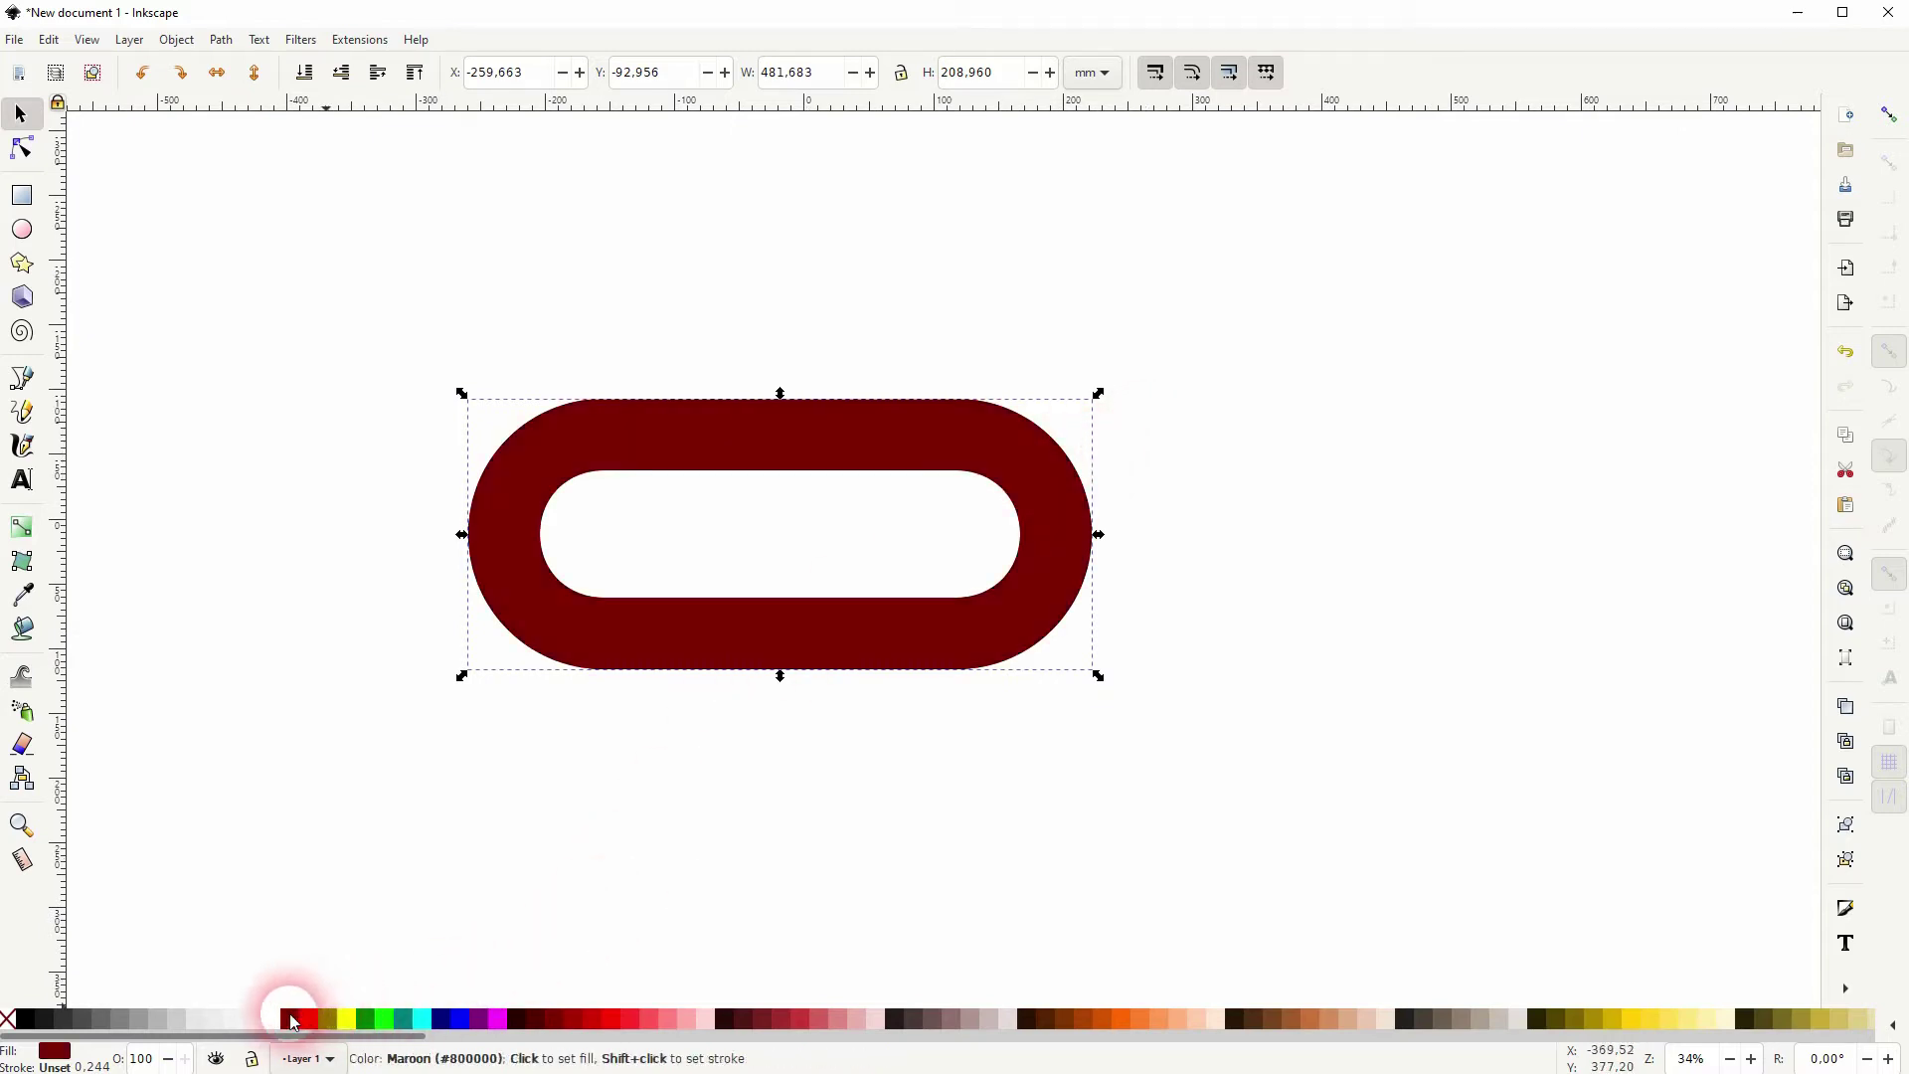
click(304, 71)
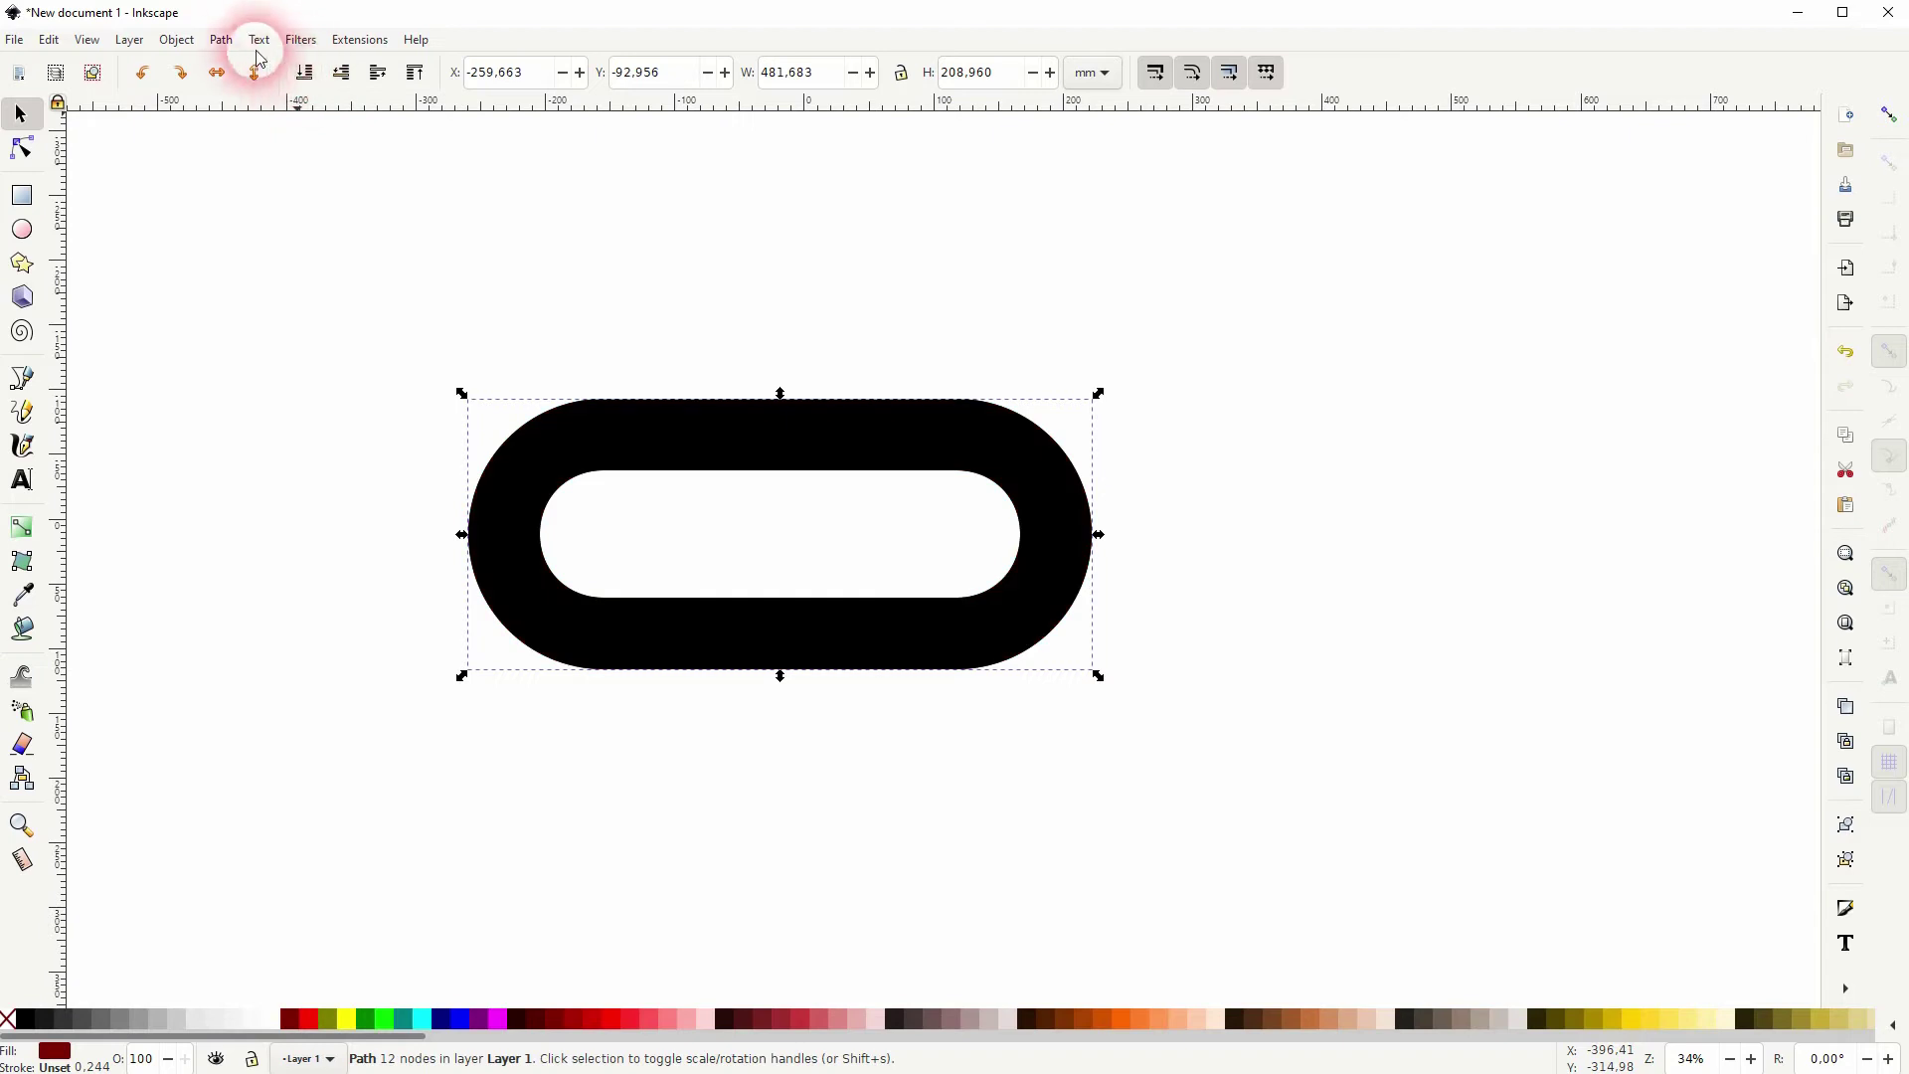
click(222, 39)
click(274, 376)
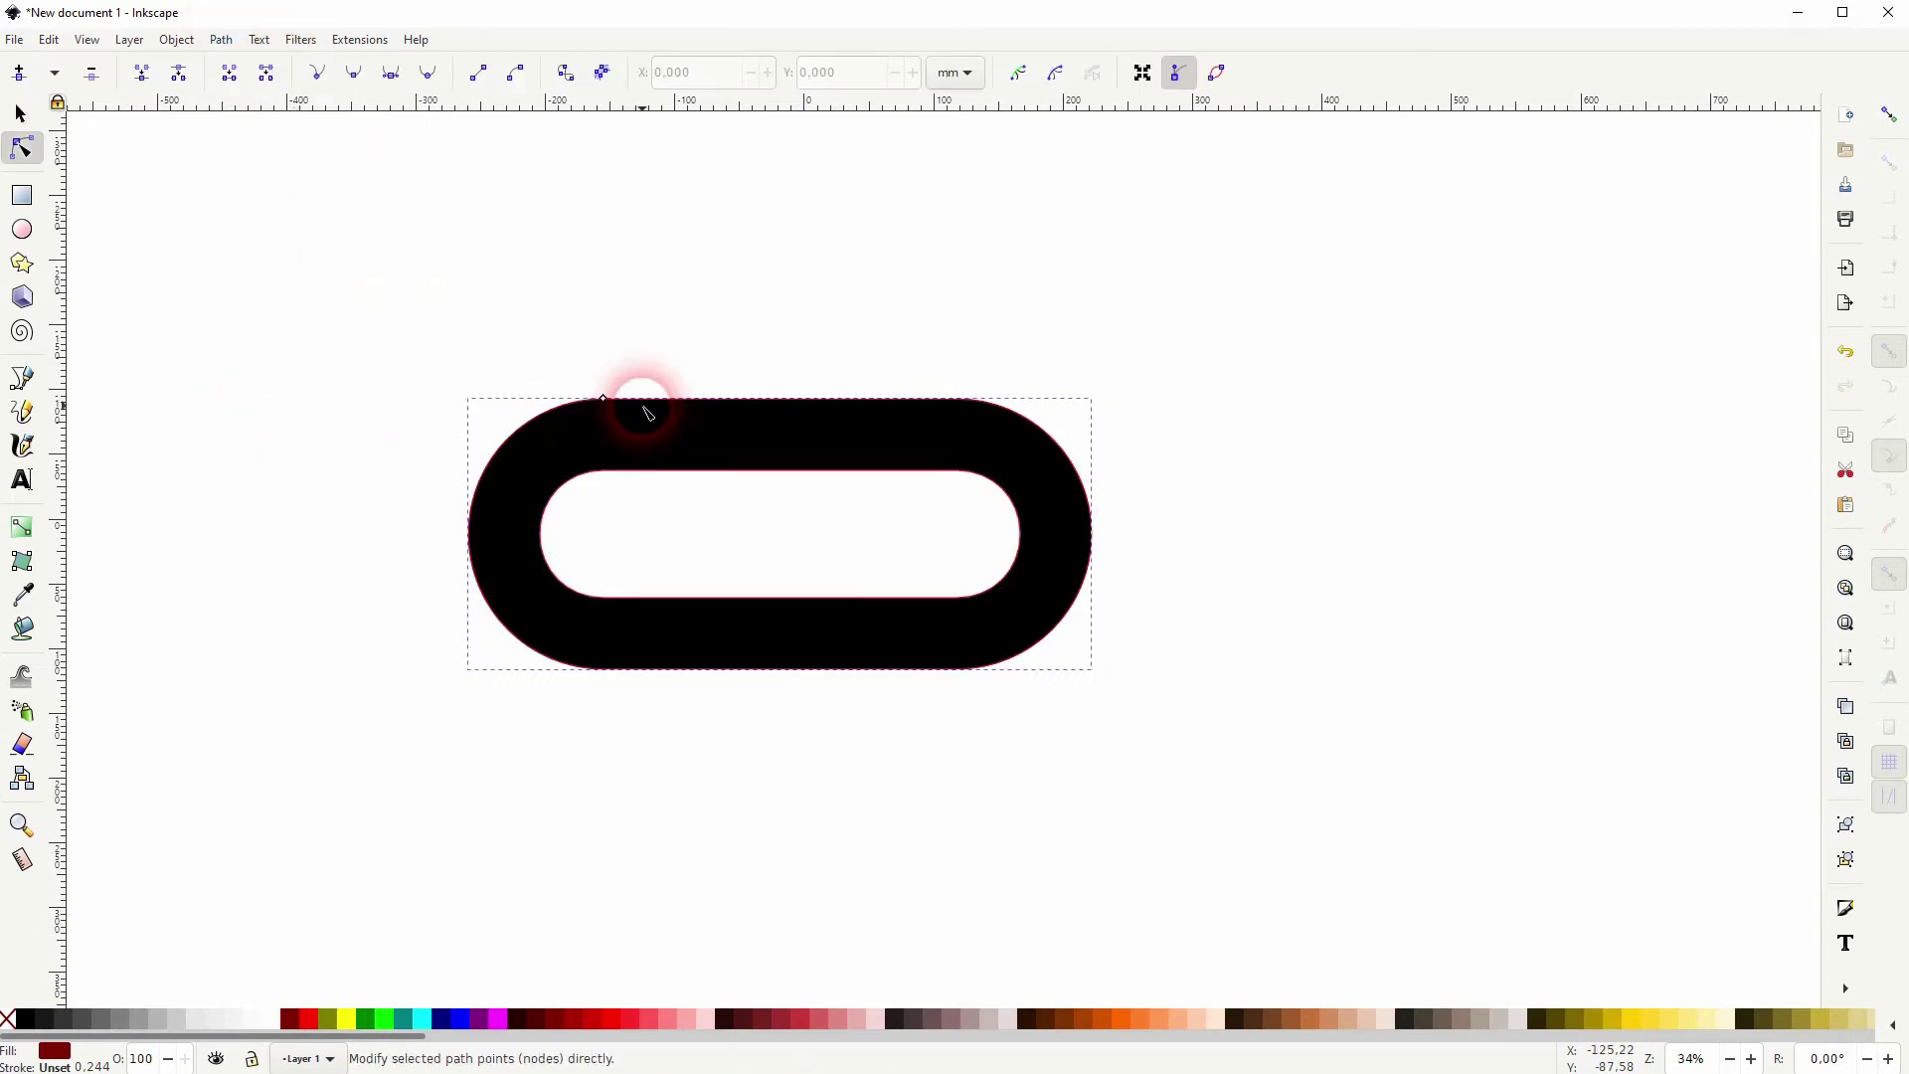
drag(604, 401, 593, 384)
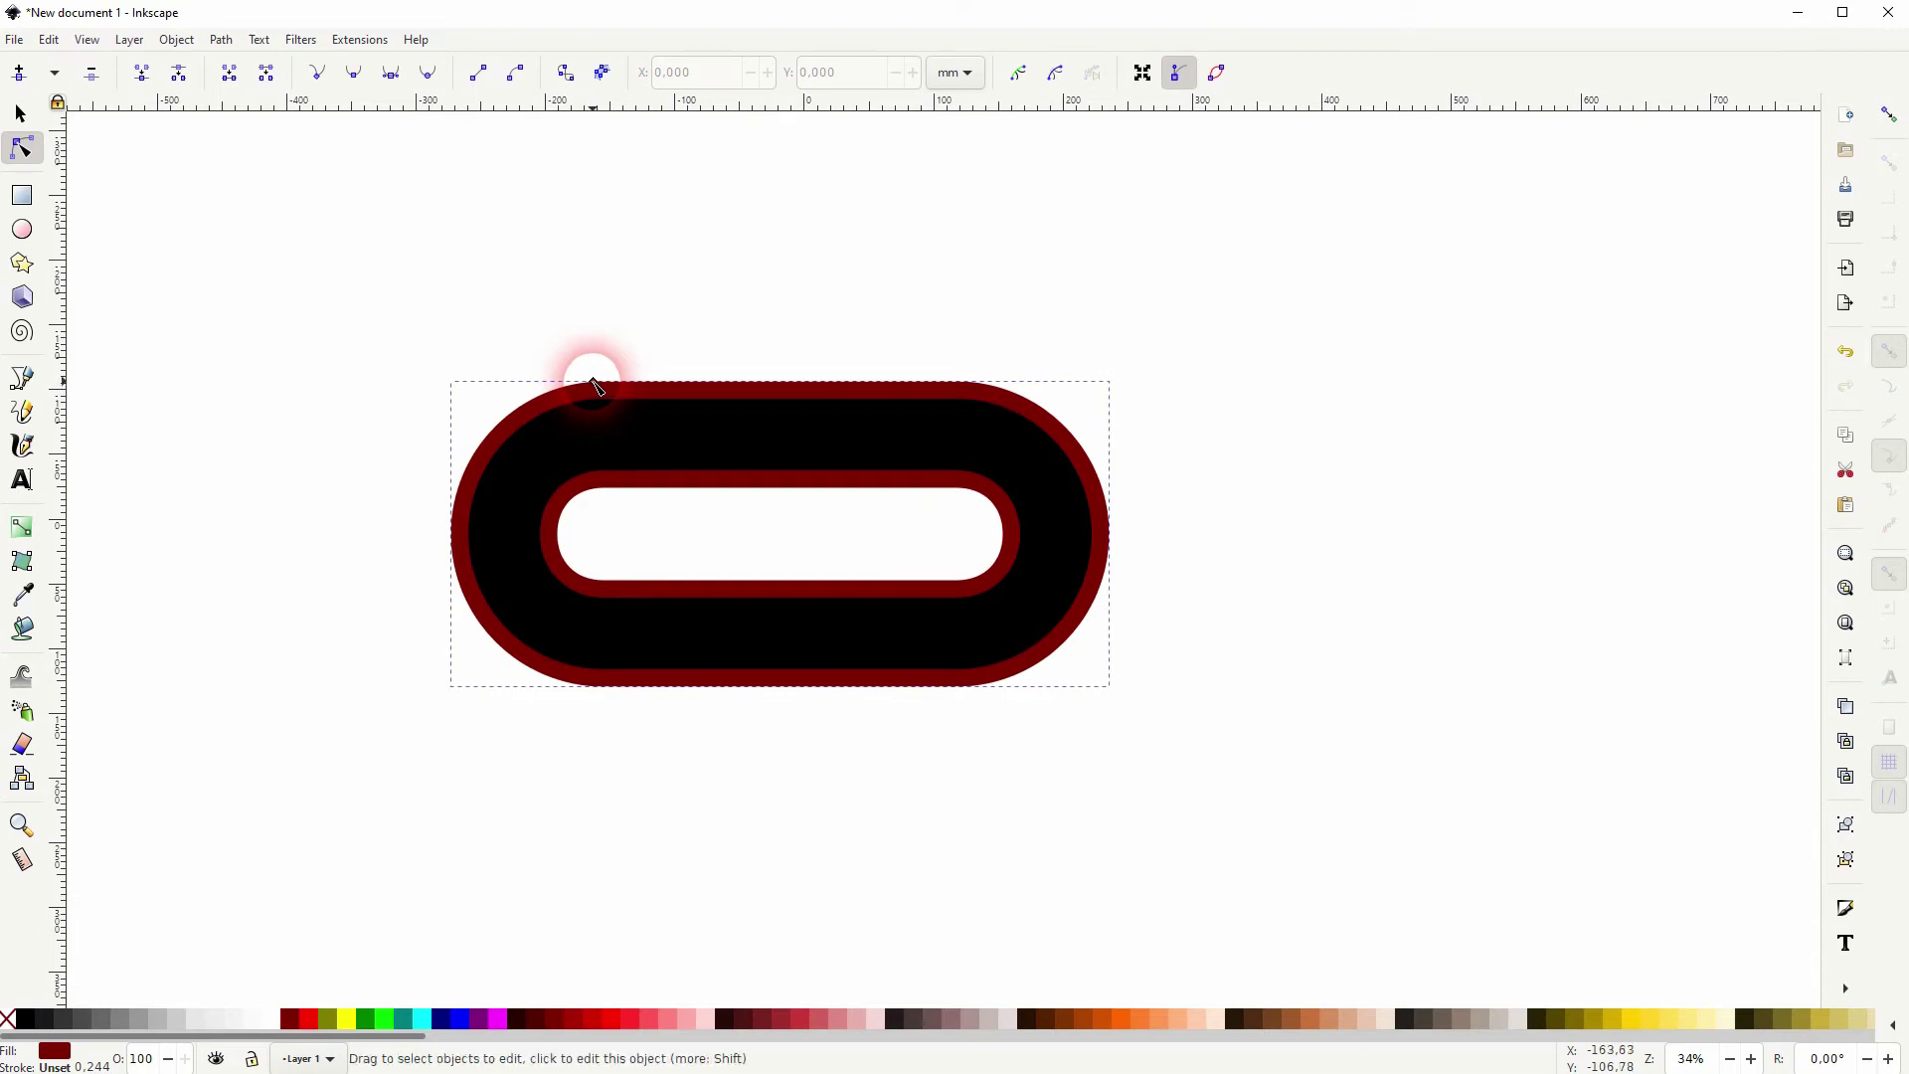
Step: Divide the overlapping maroon and black rings into separate pieces and check the split
click(20, 113)
drag(318, 766, 1163, 294)
click(221, 39)
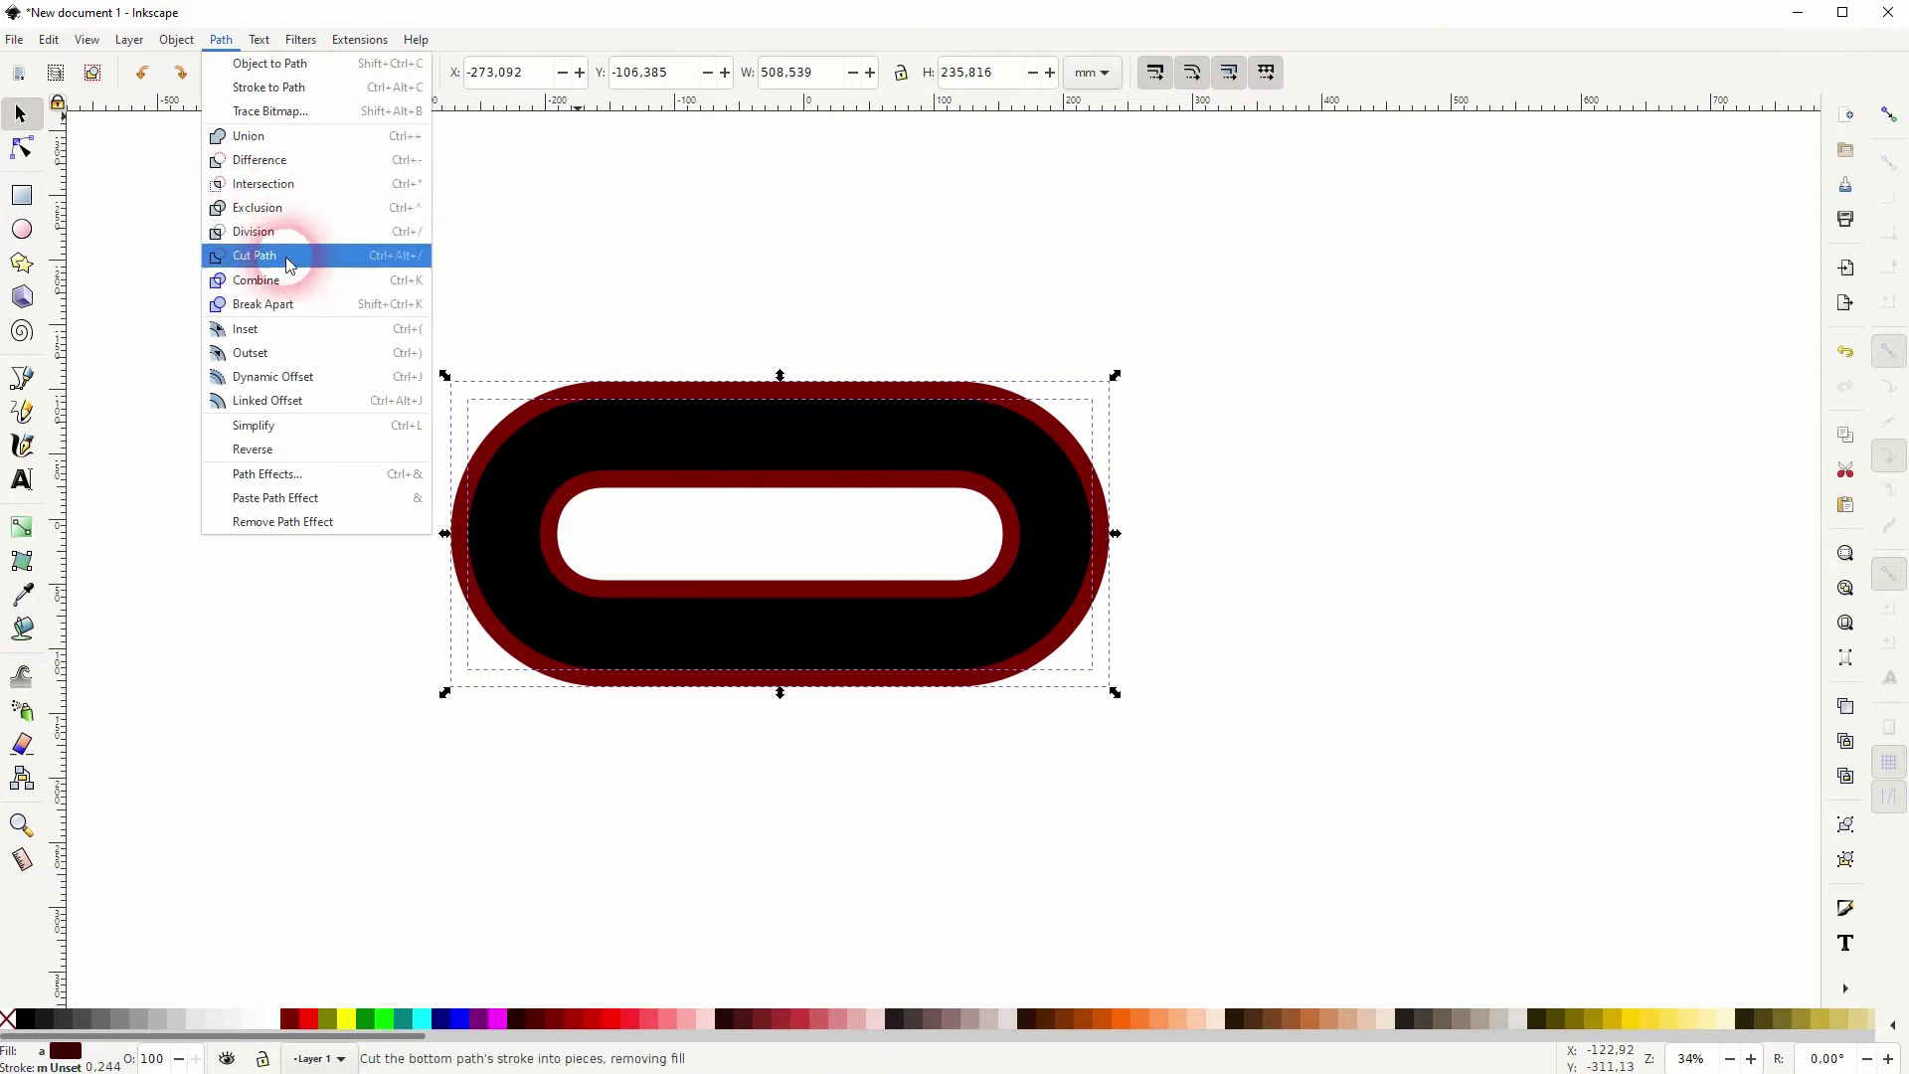
click(293, 230)
click(1194, 500)
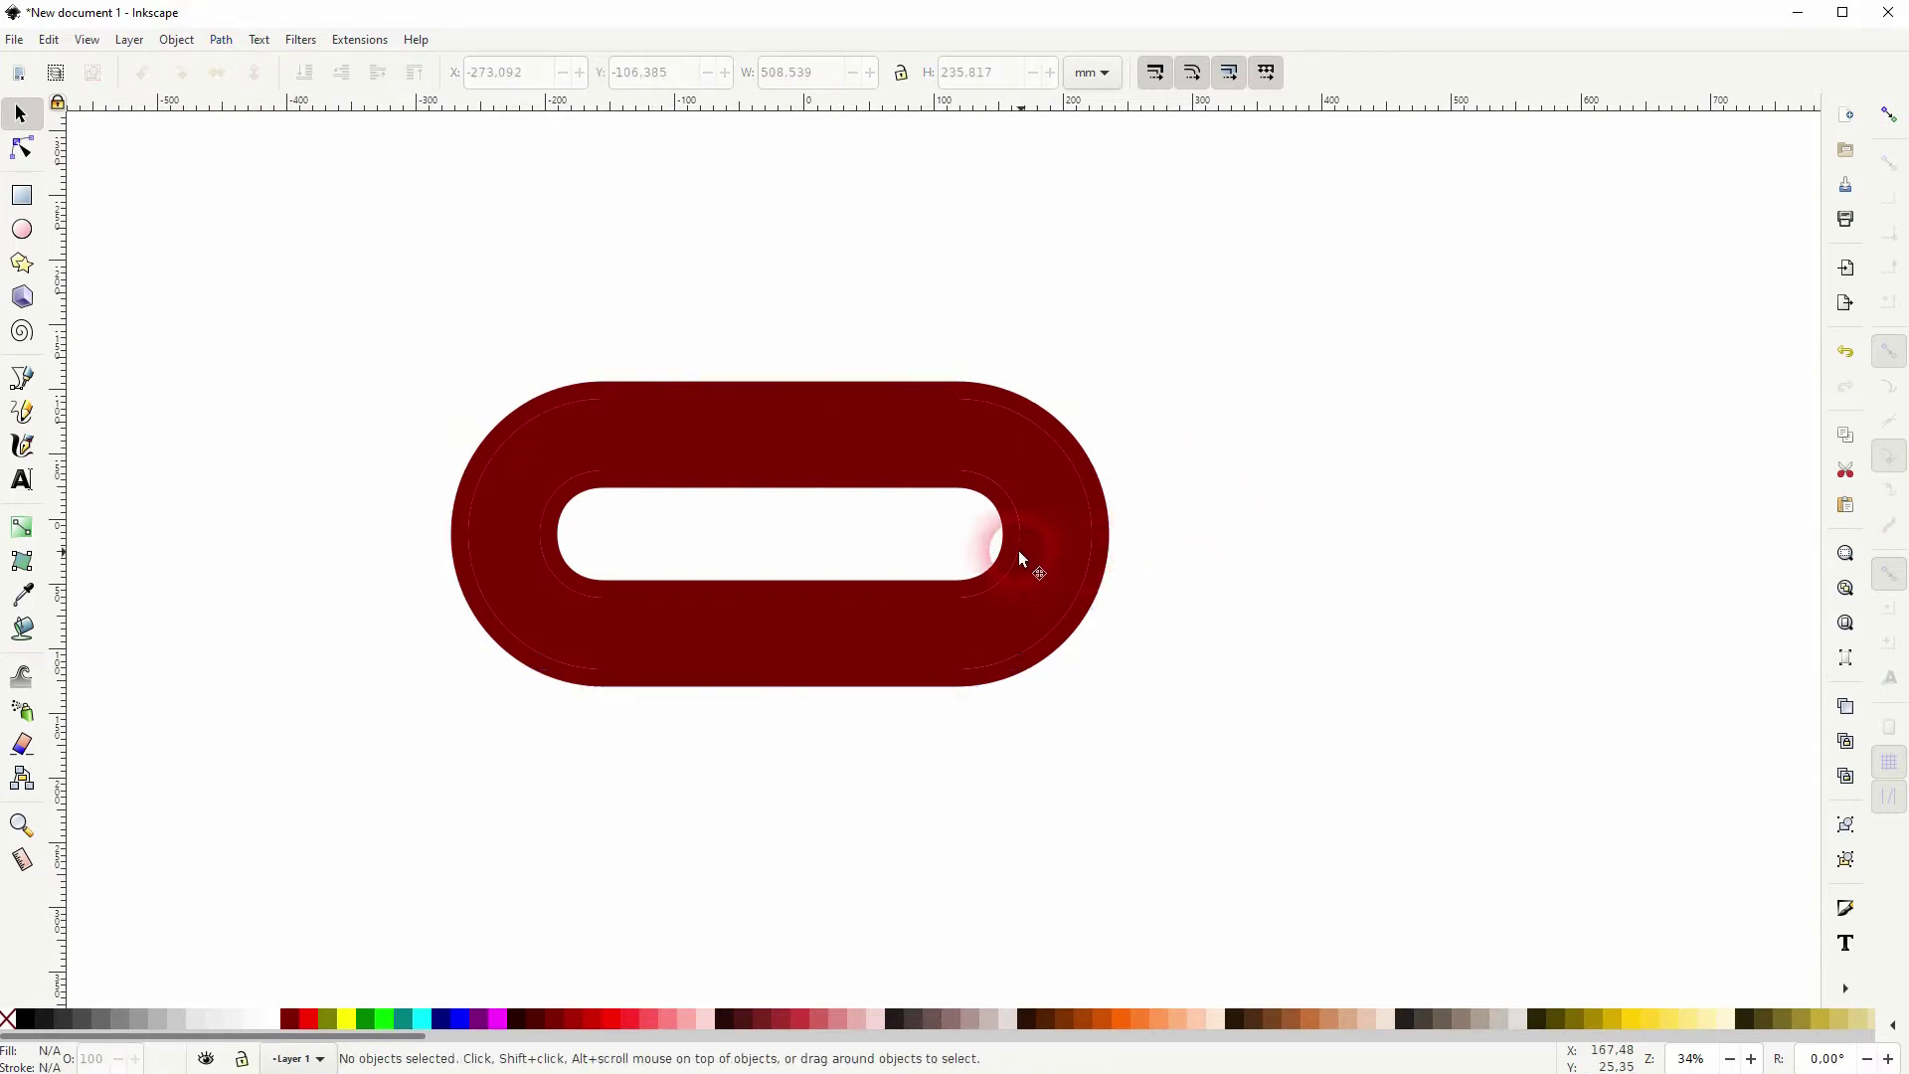
drag(1016, 549, 661, 857)
drag(1010, 561, 1516, 362)
key(ctrl+z)
key(ctrl+z)
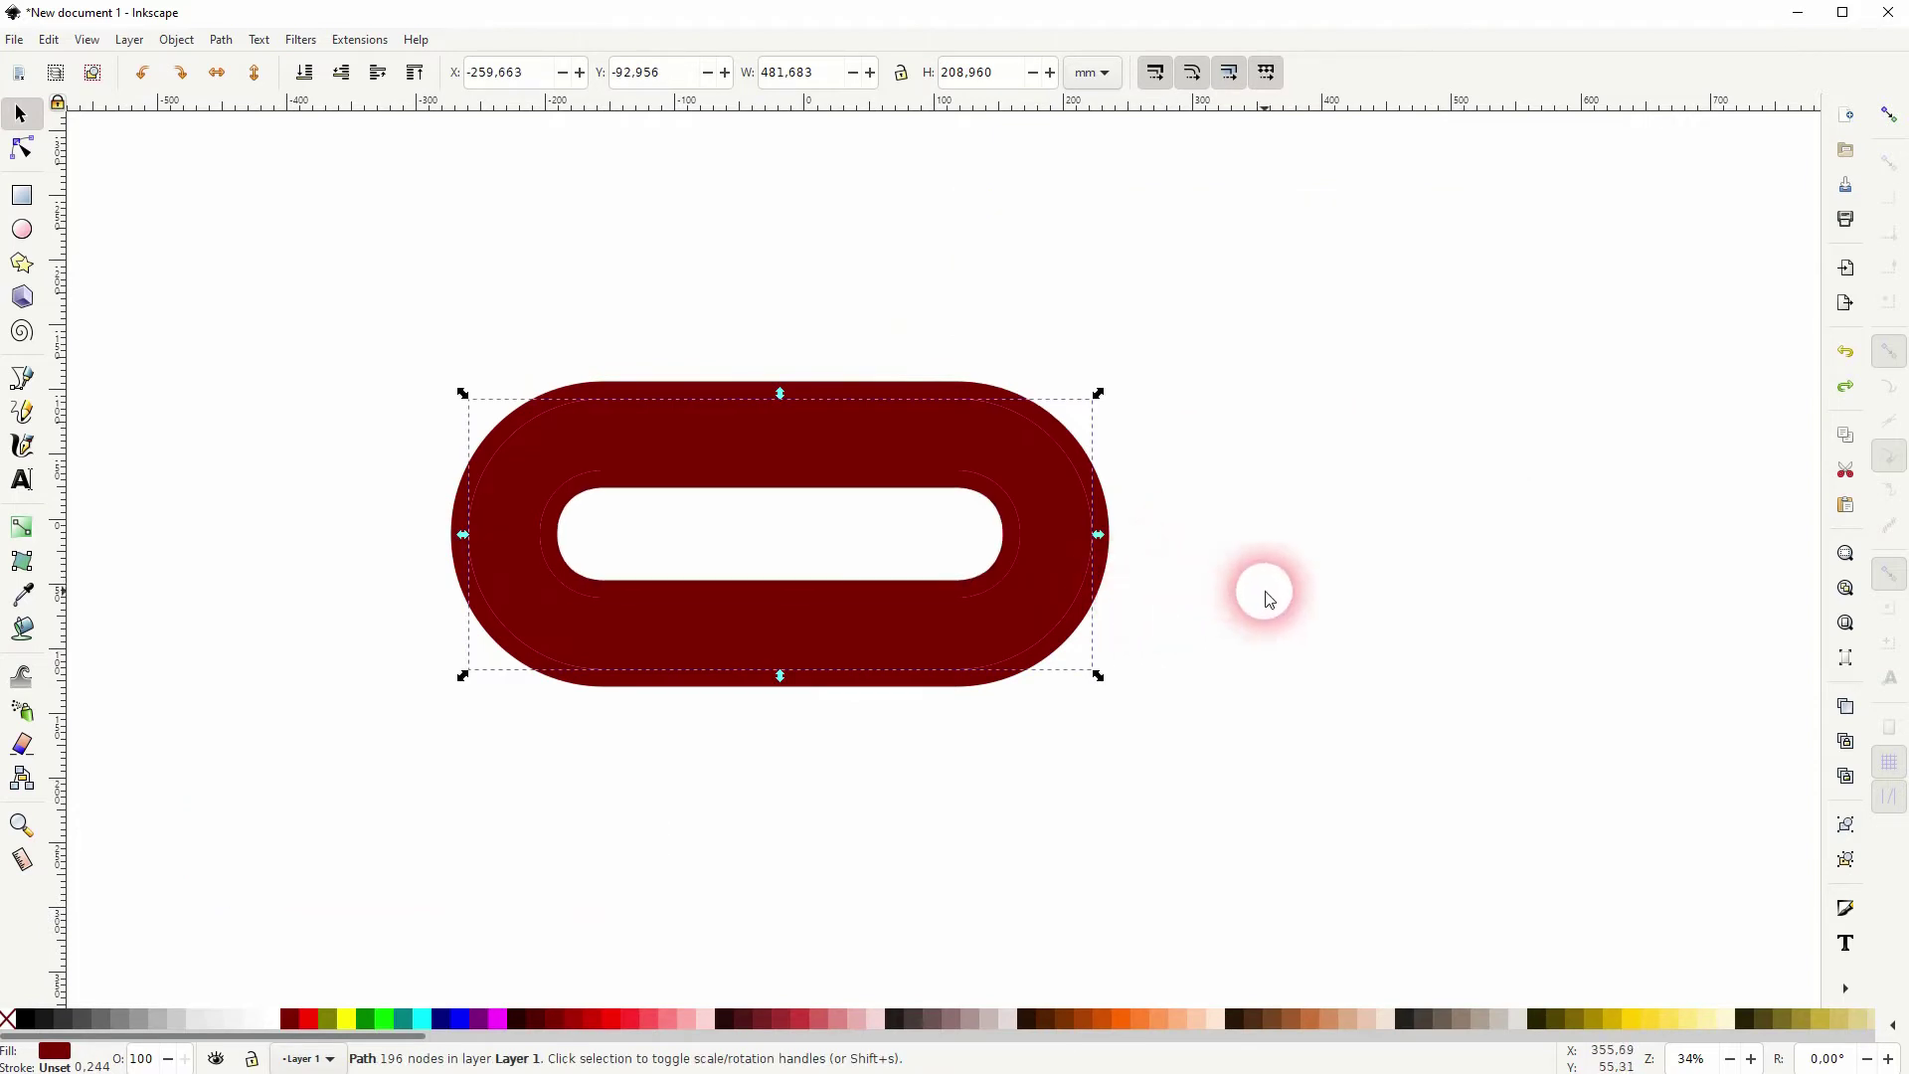
Step: Fill the inner ring piece red and the wide 196-node middle band olive
click(1263, 591)
click(995, 568)
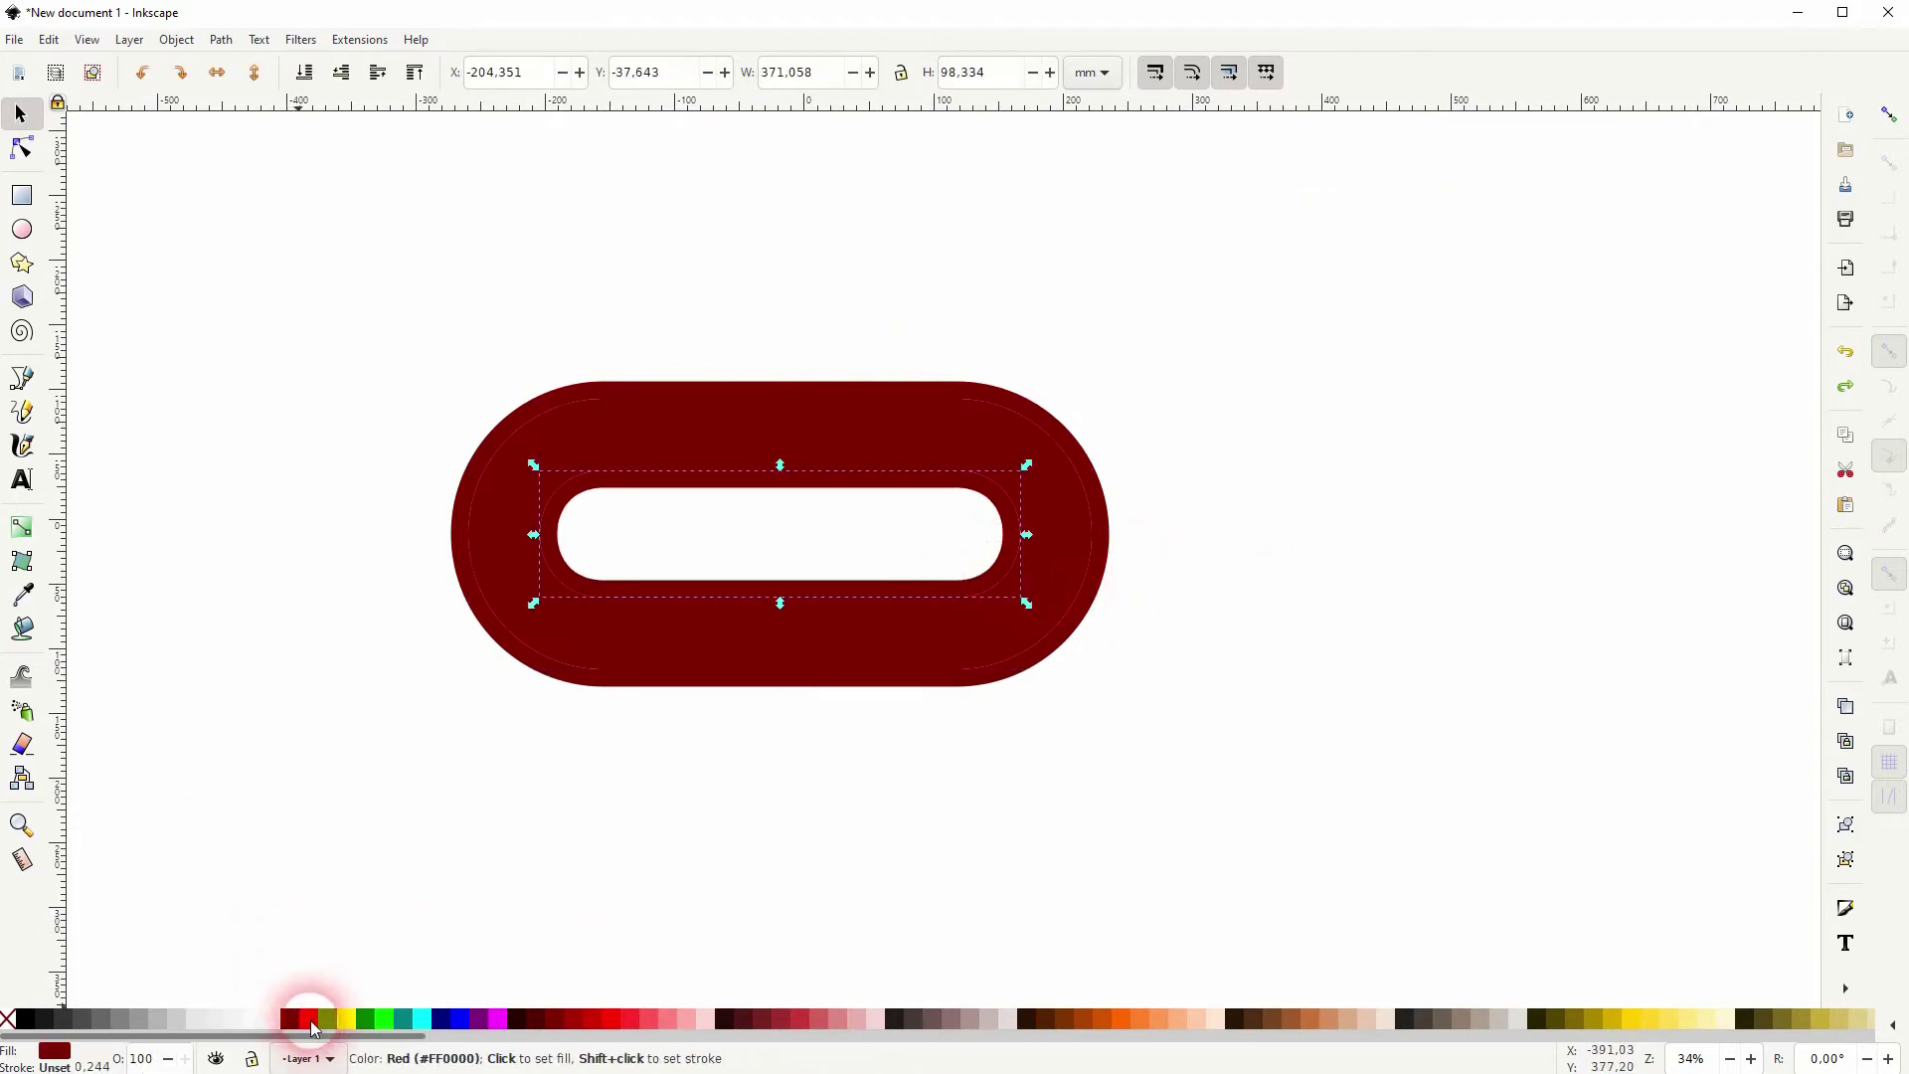
click(310, 1027)
click(1095, 600)
click(1027, 601)
click(326, 1019)
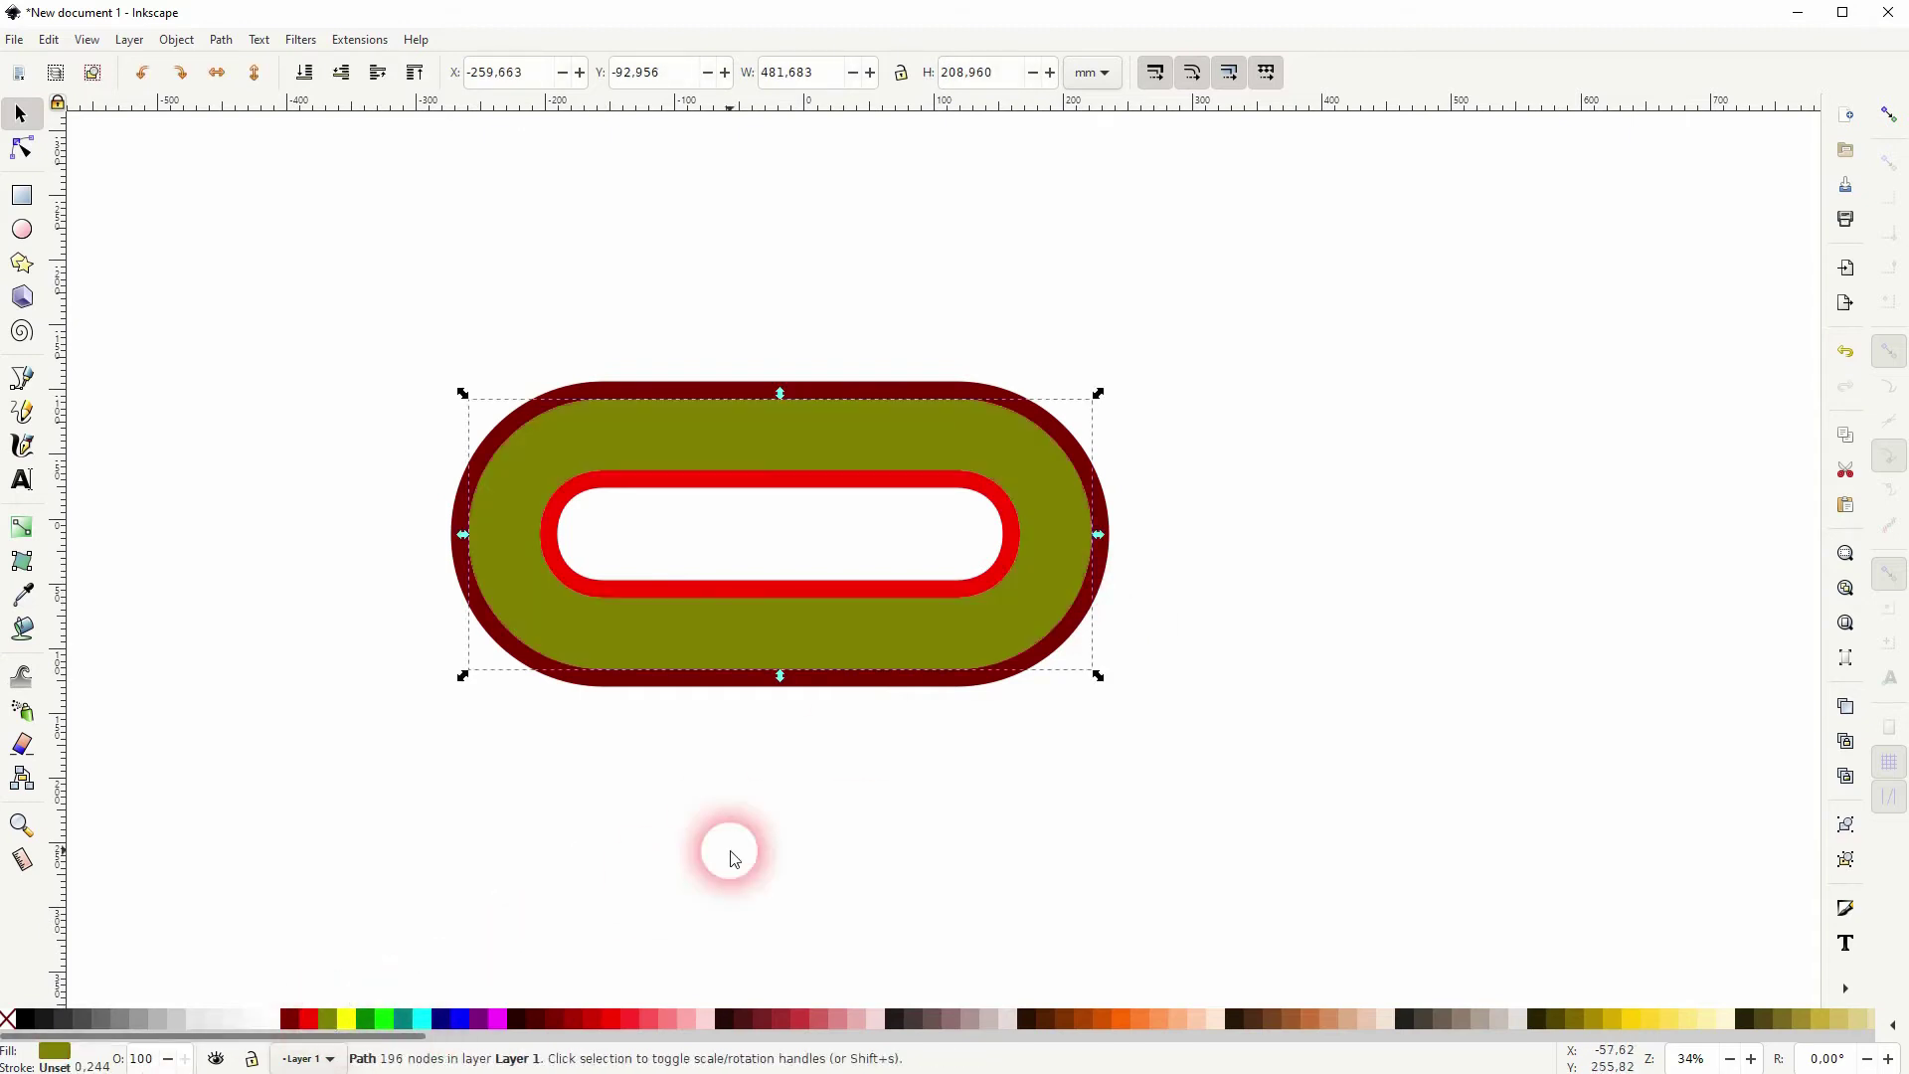
click(725, 850)
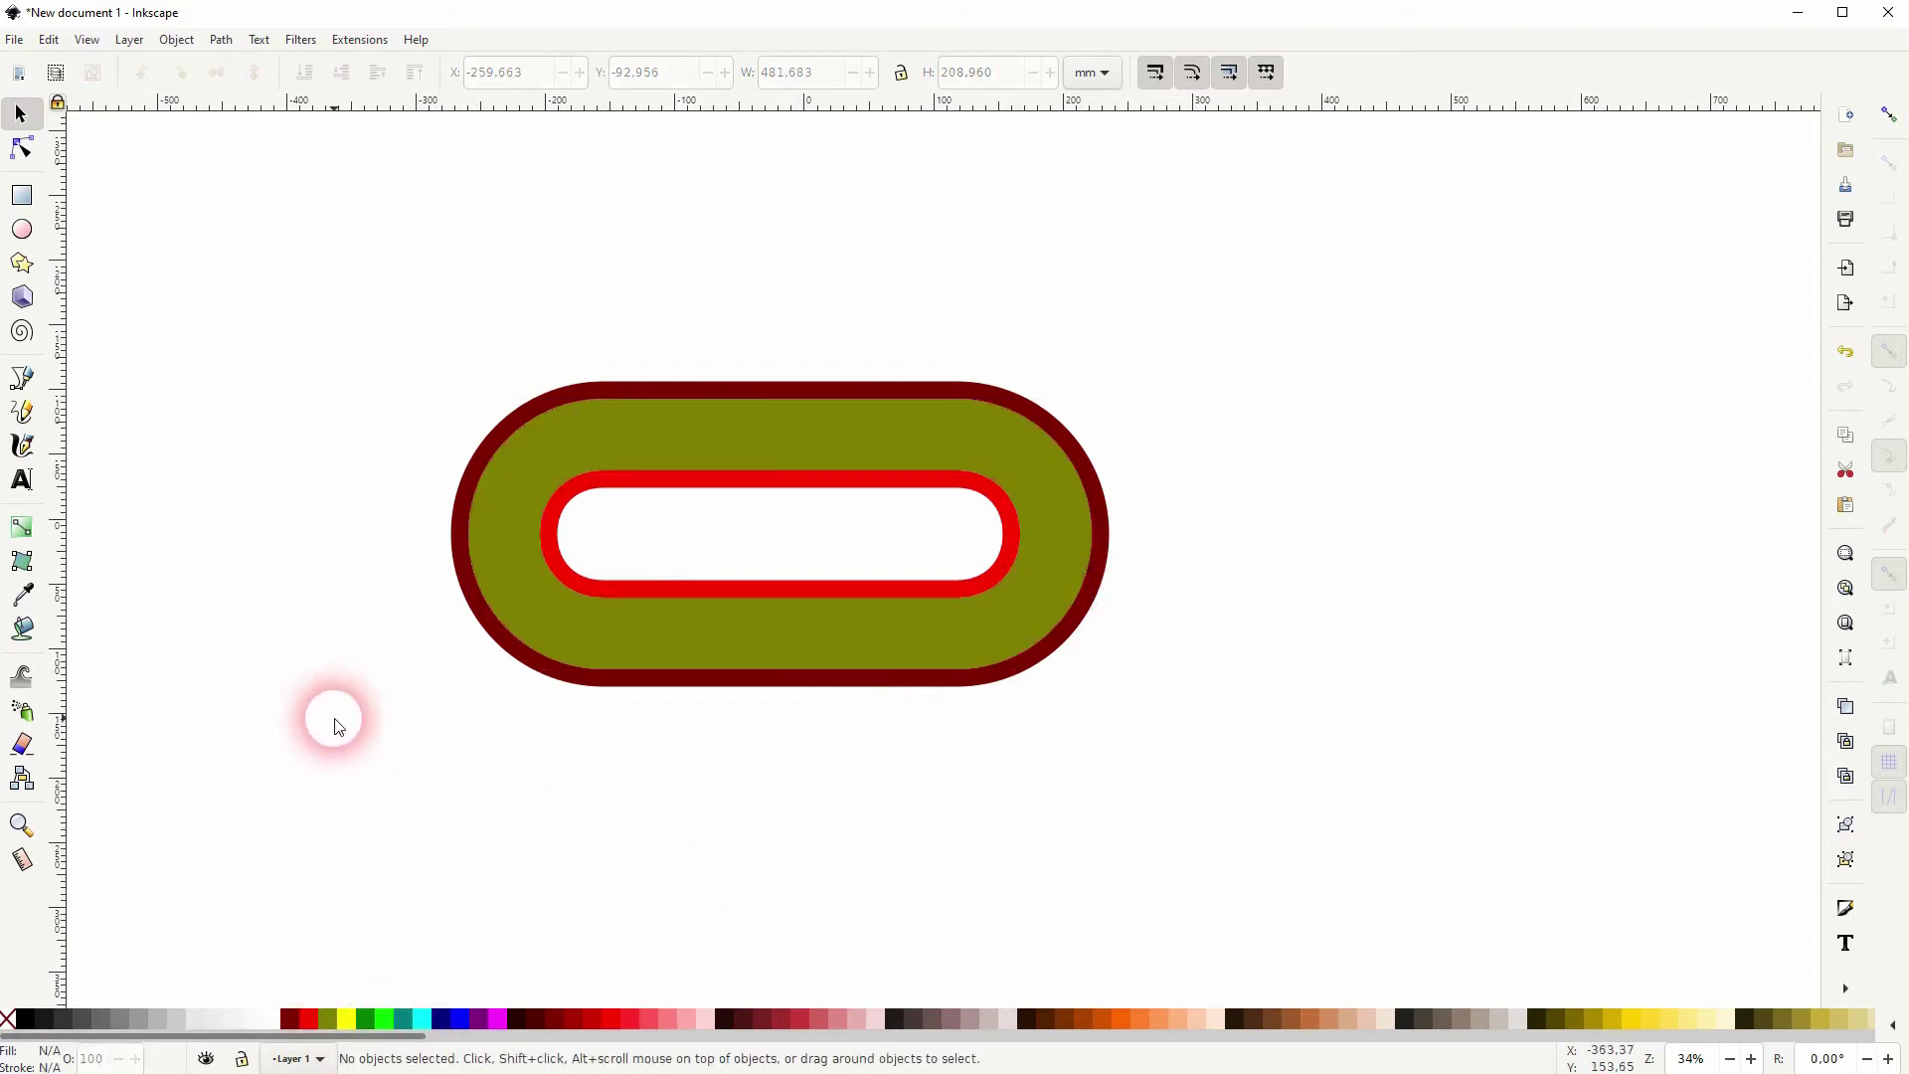
Step: Move the link copy right to overlap the original and colour its rim yellow
drag(304, 742, 1285, 302)
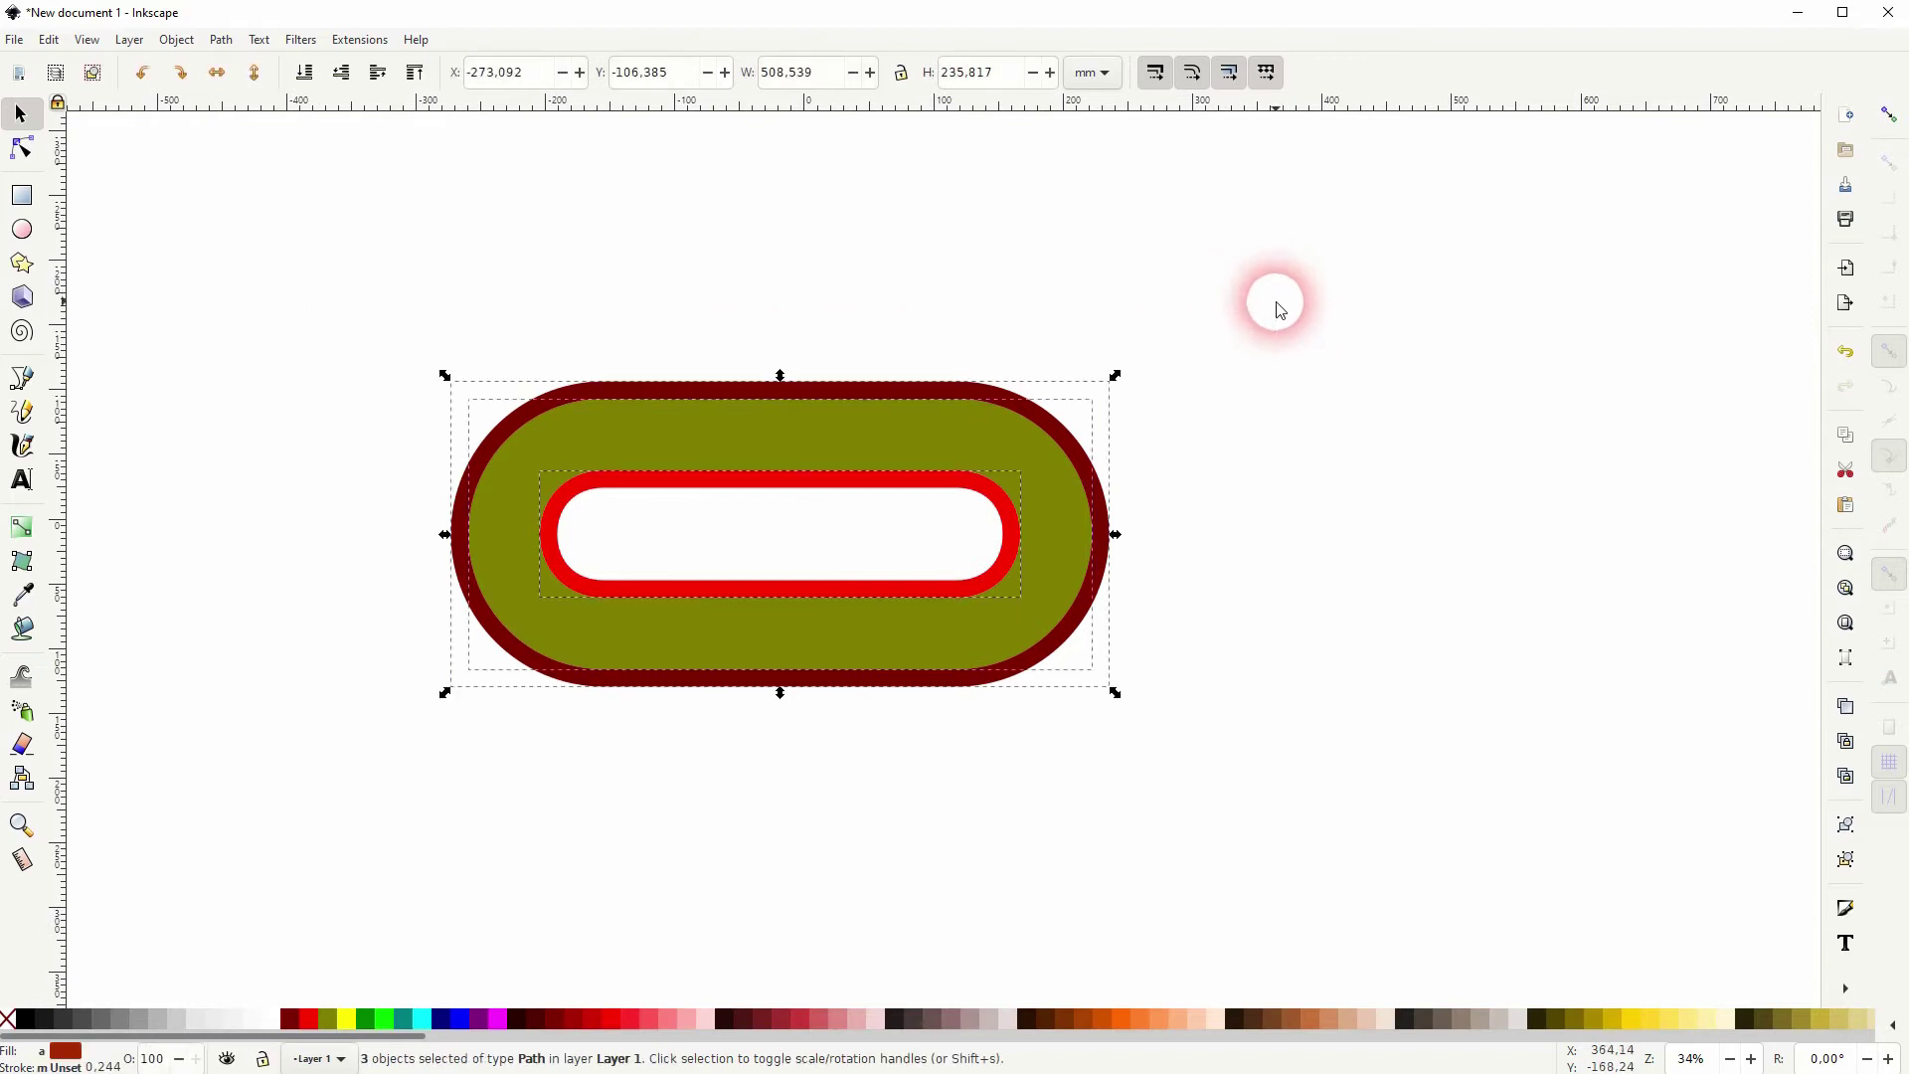
drag(493, 533, 784, 534)
click(1422, 495)
click(1385, 497)
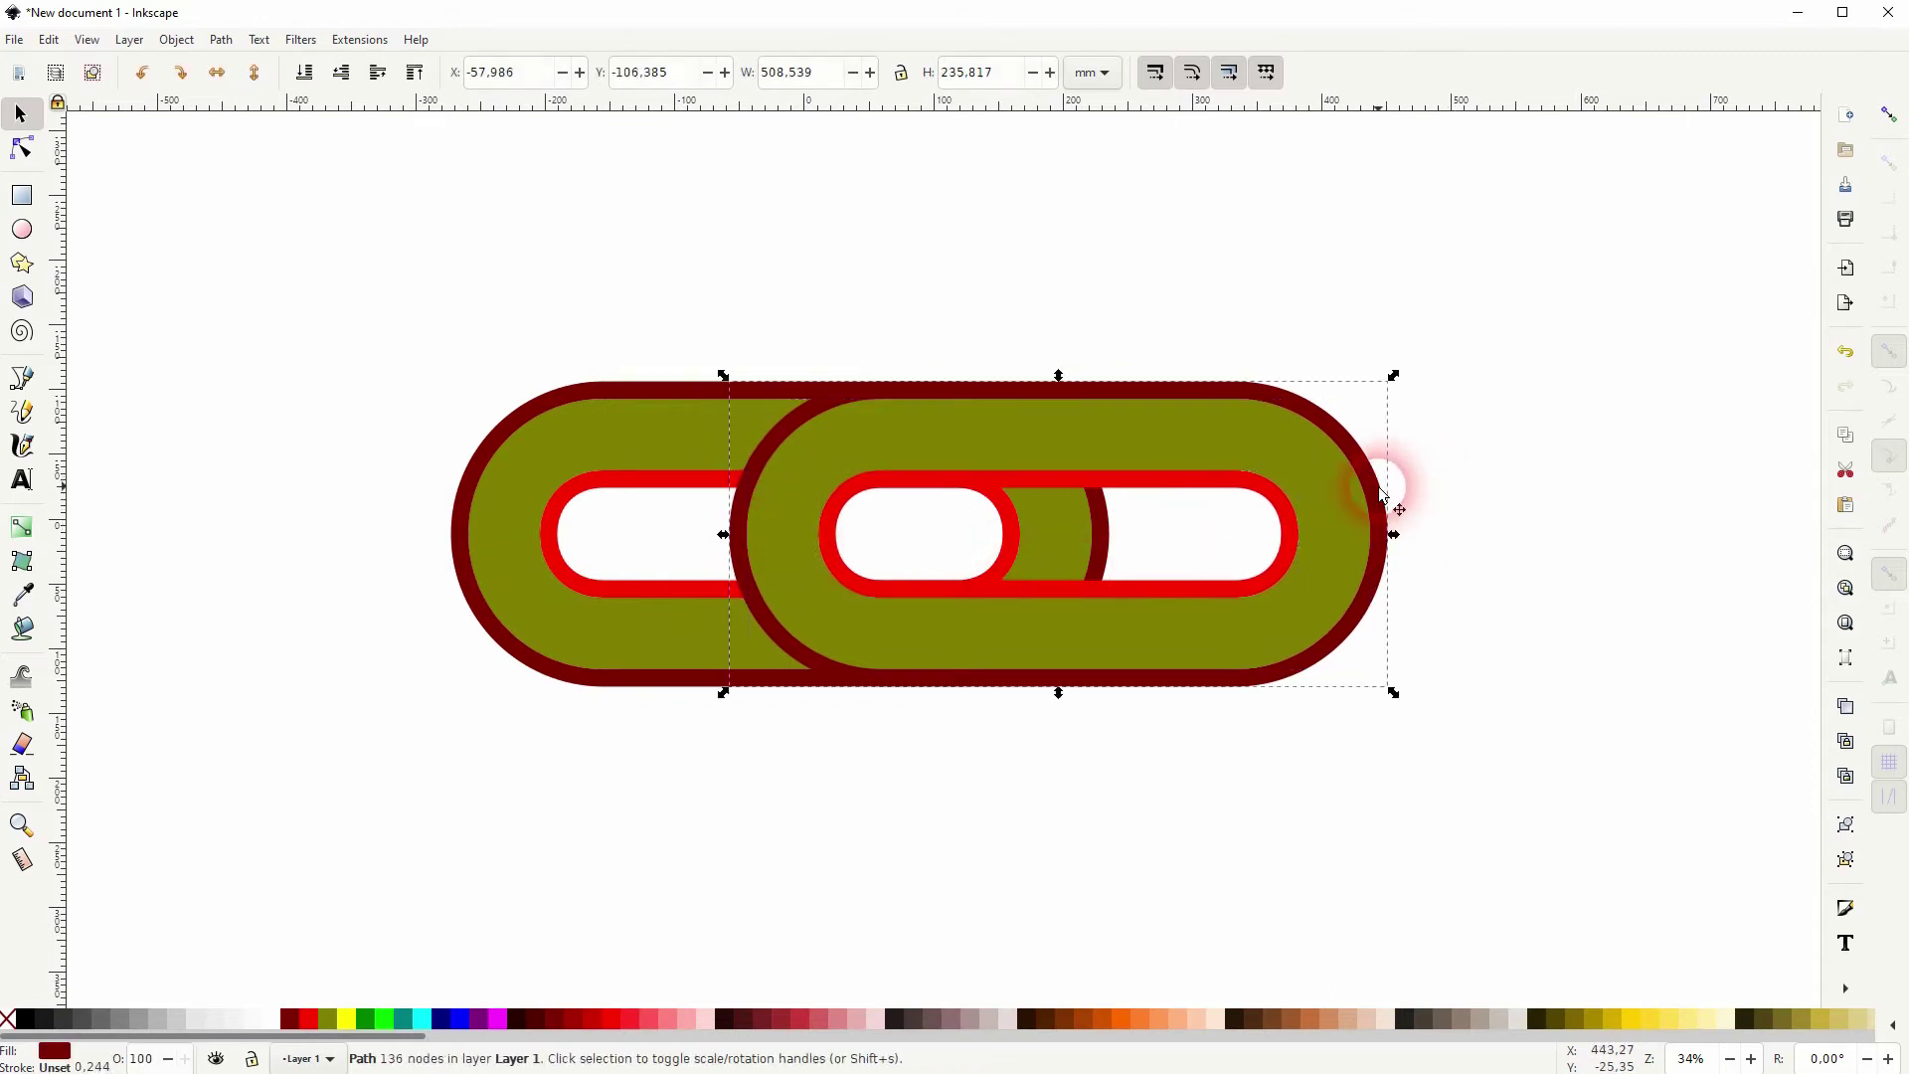
click(348, 1022)
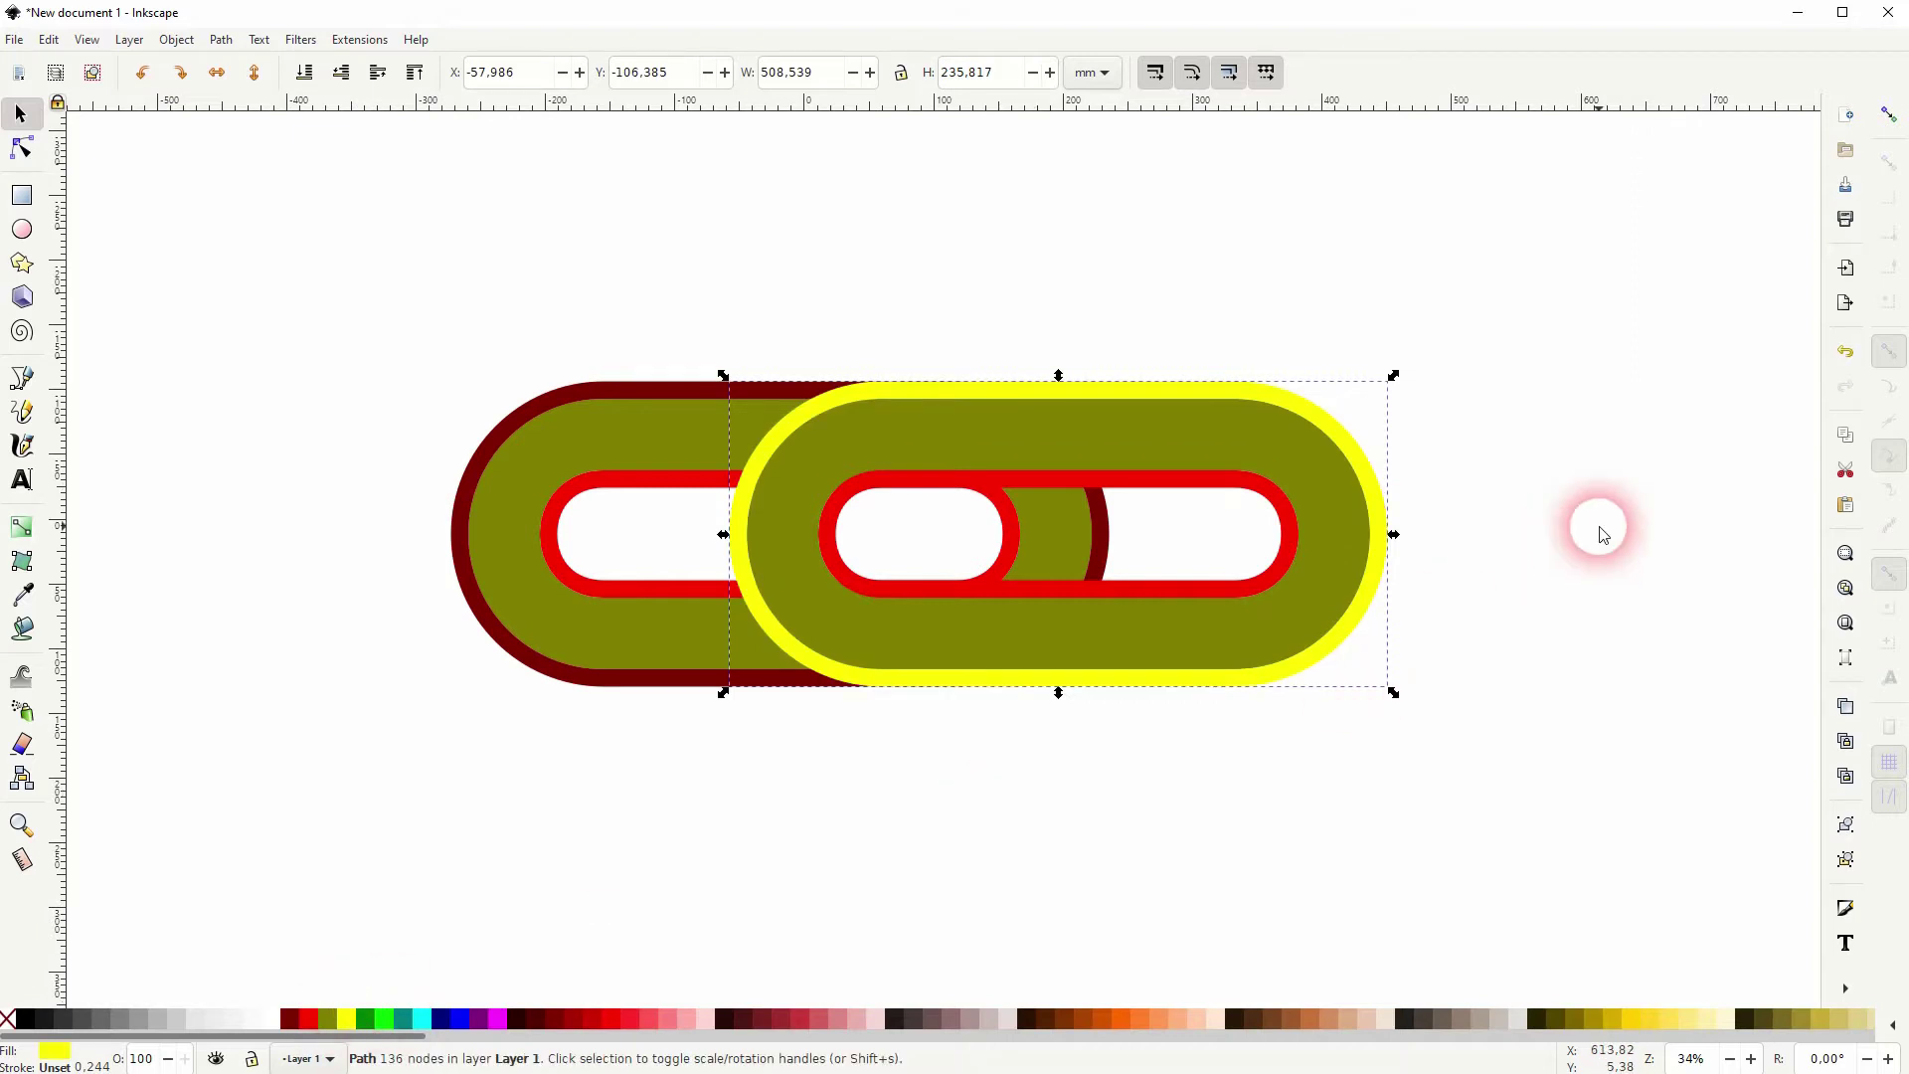
Step: Colour the right link's body green and its inner ring bright green
click(1594, 524)
click(1310, 546)
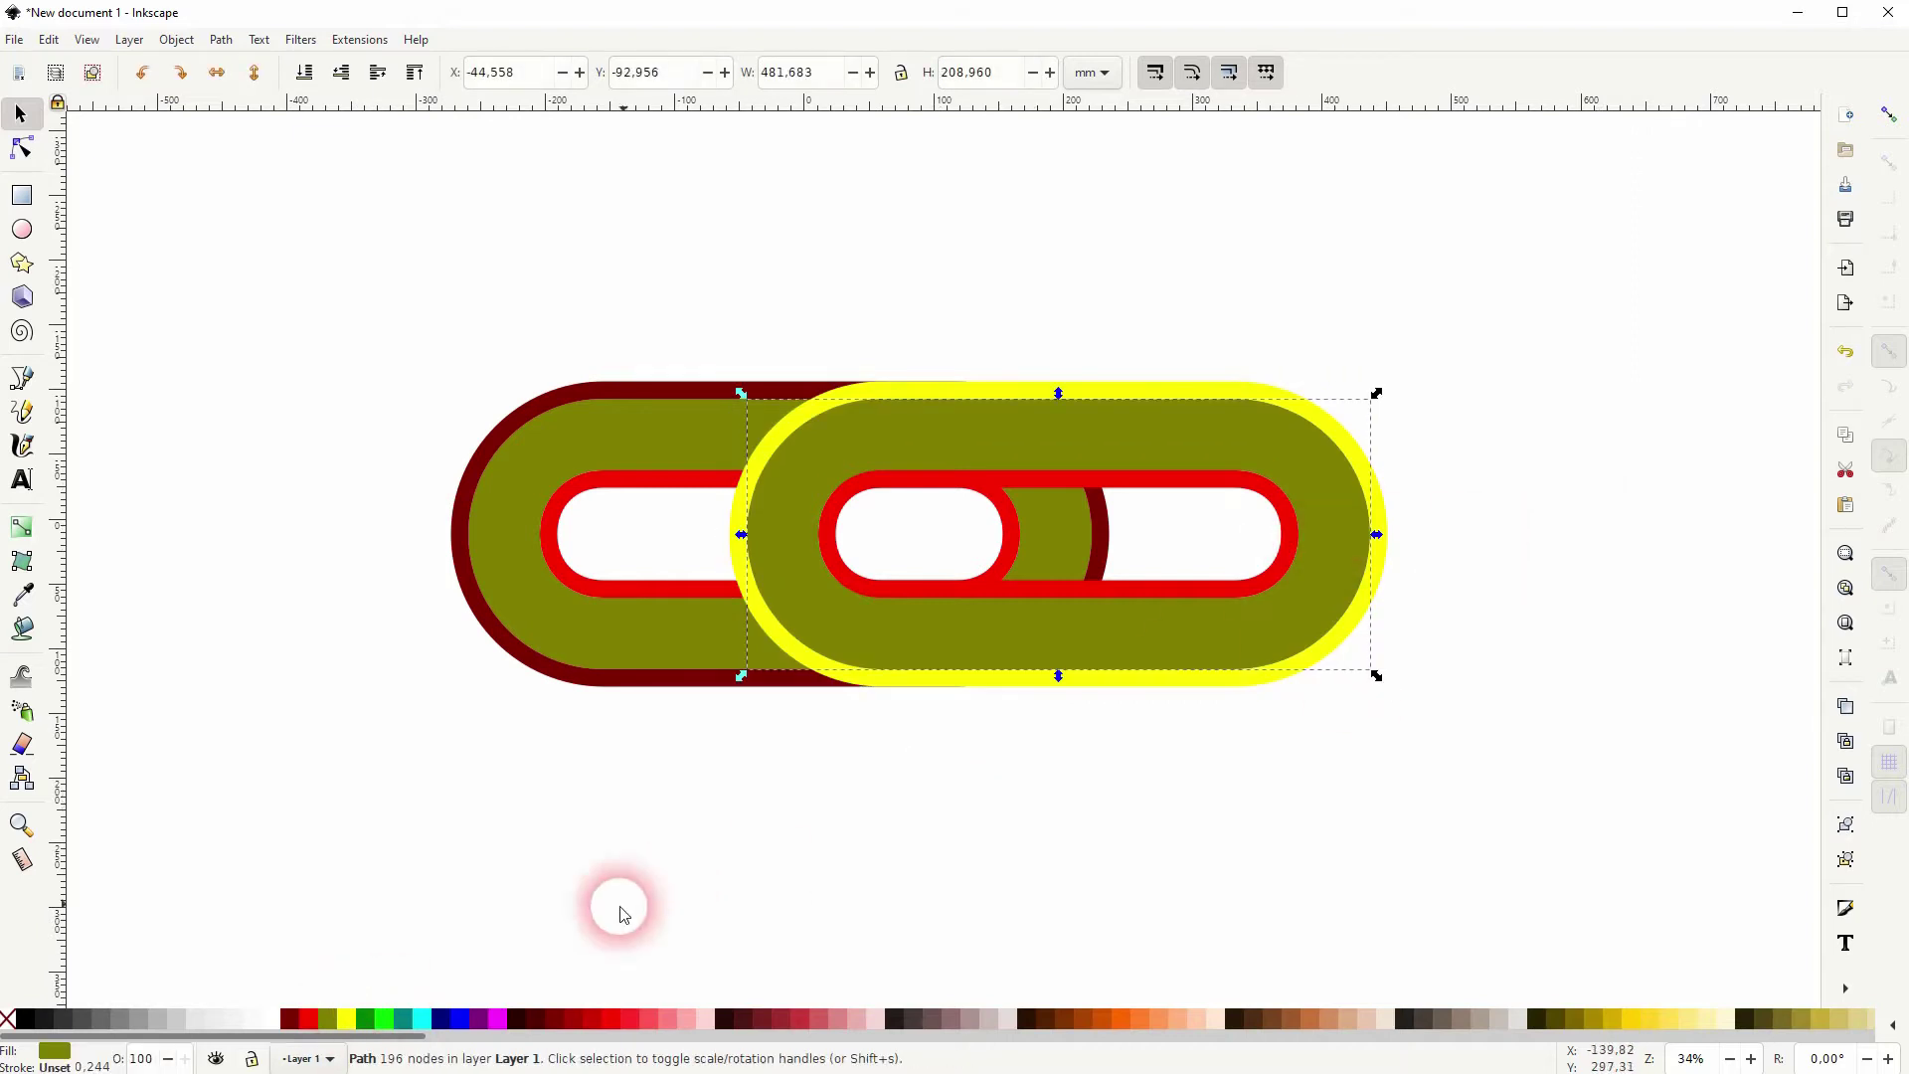
click(368, 1019)
click(1164, 750)
click(1227, 586)
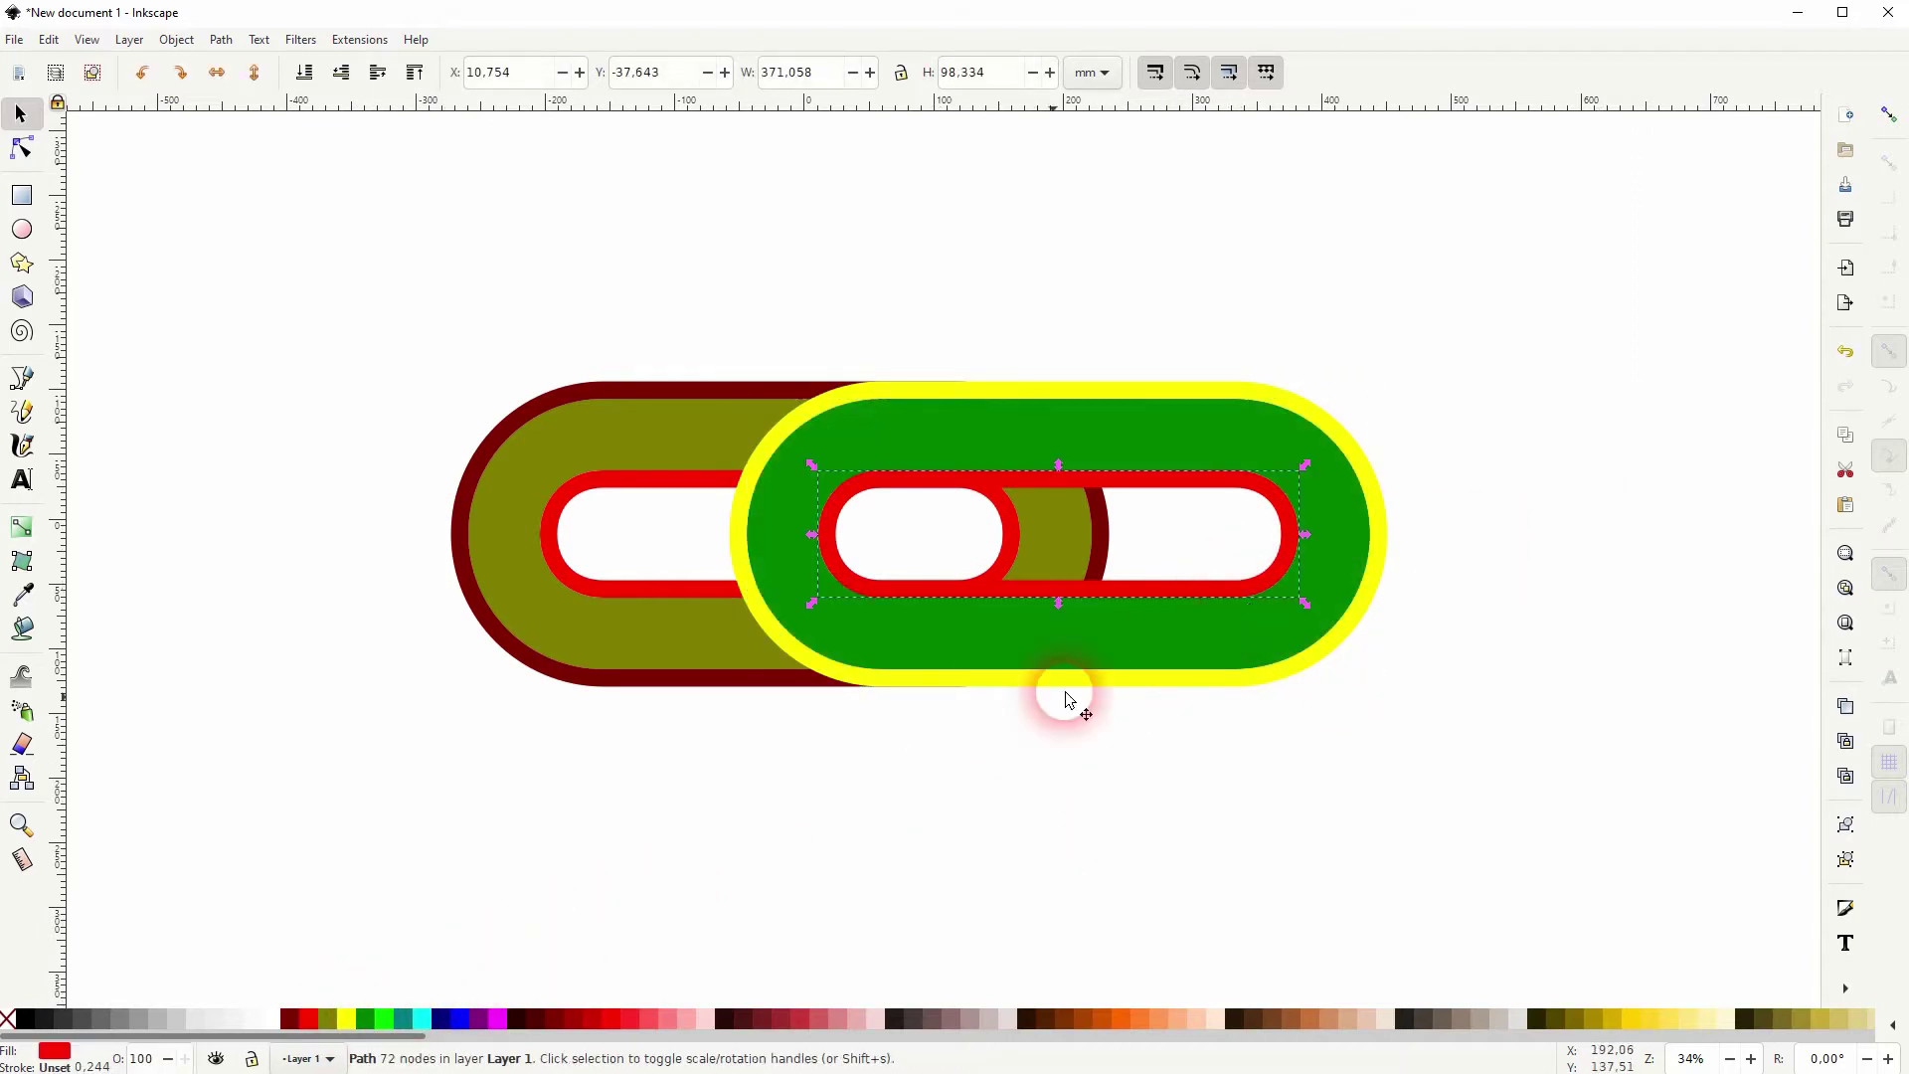
click(384, 1019)
click(1081, 842)
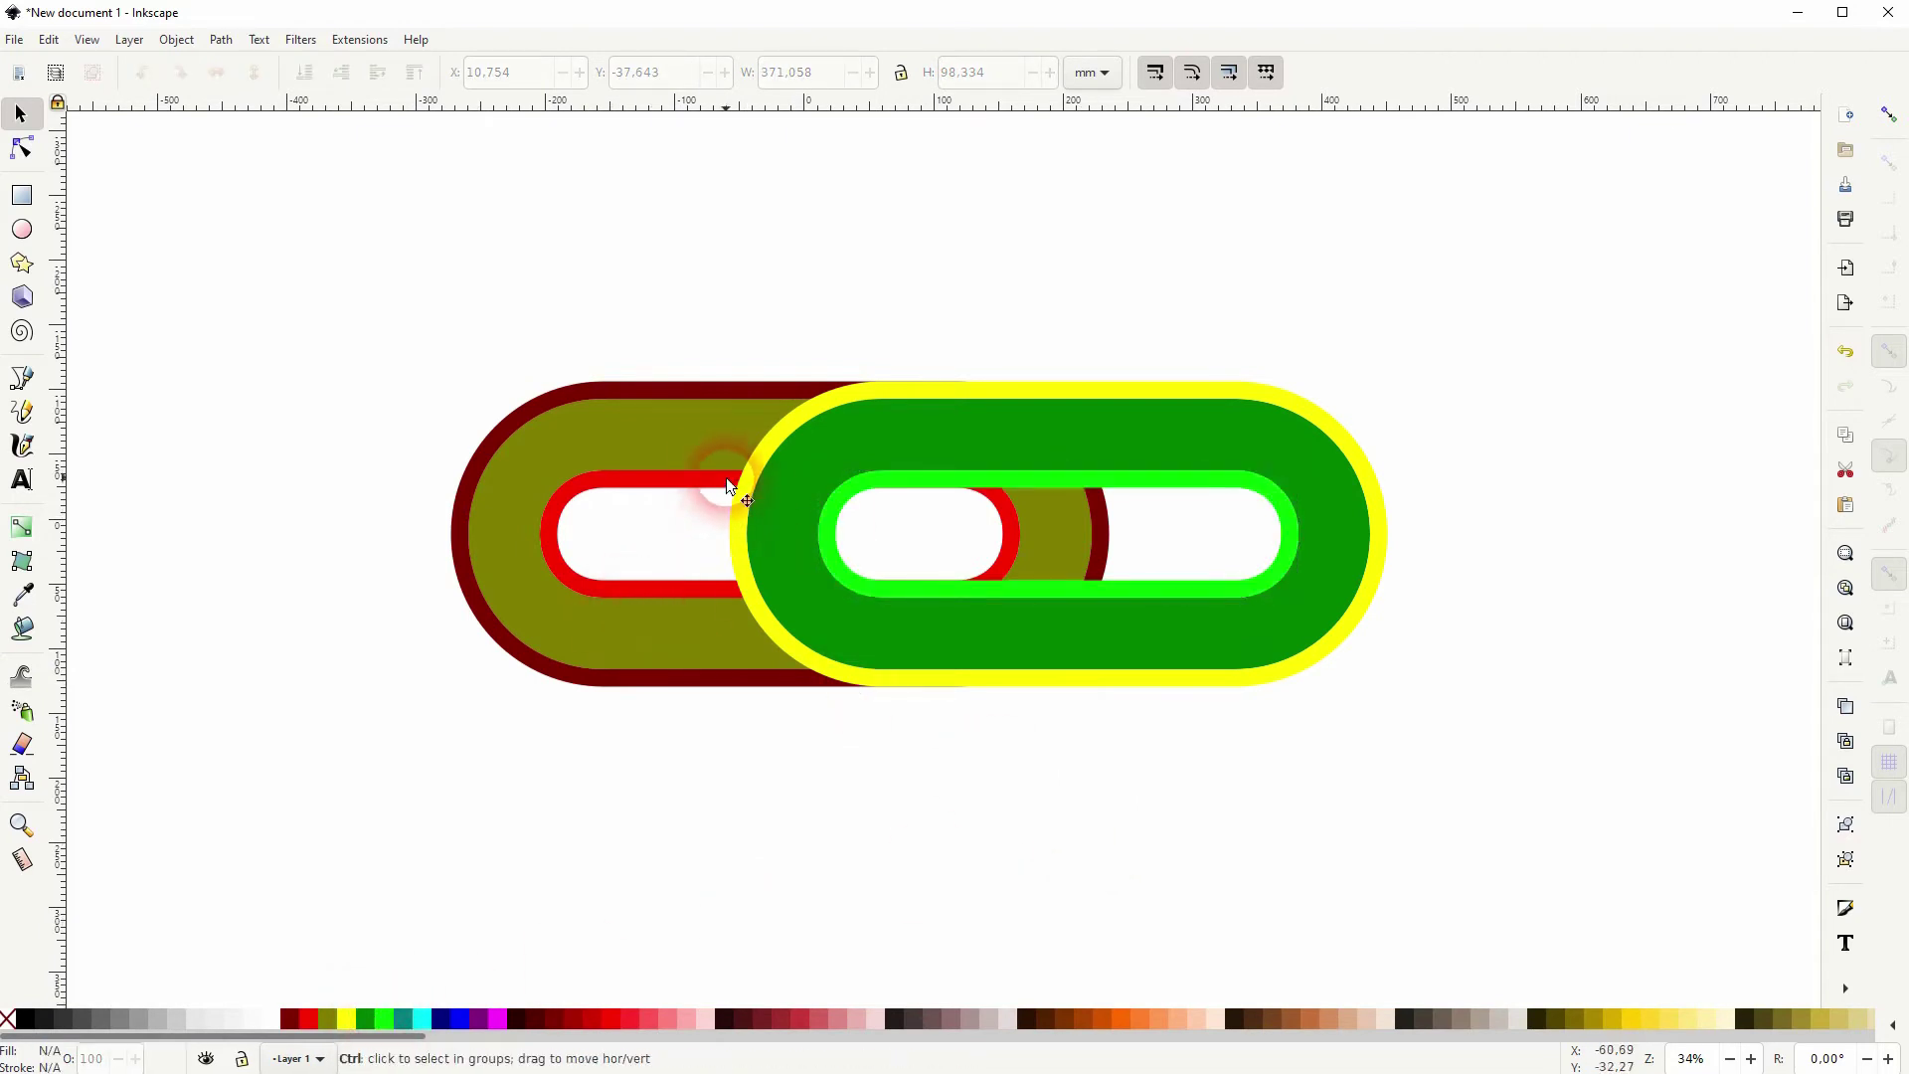
Step: Raise the left link's dark-red outline to top and divide it with the green link
ctrl+scroll(712, 469, up, 1)
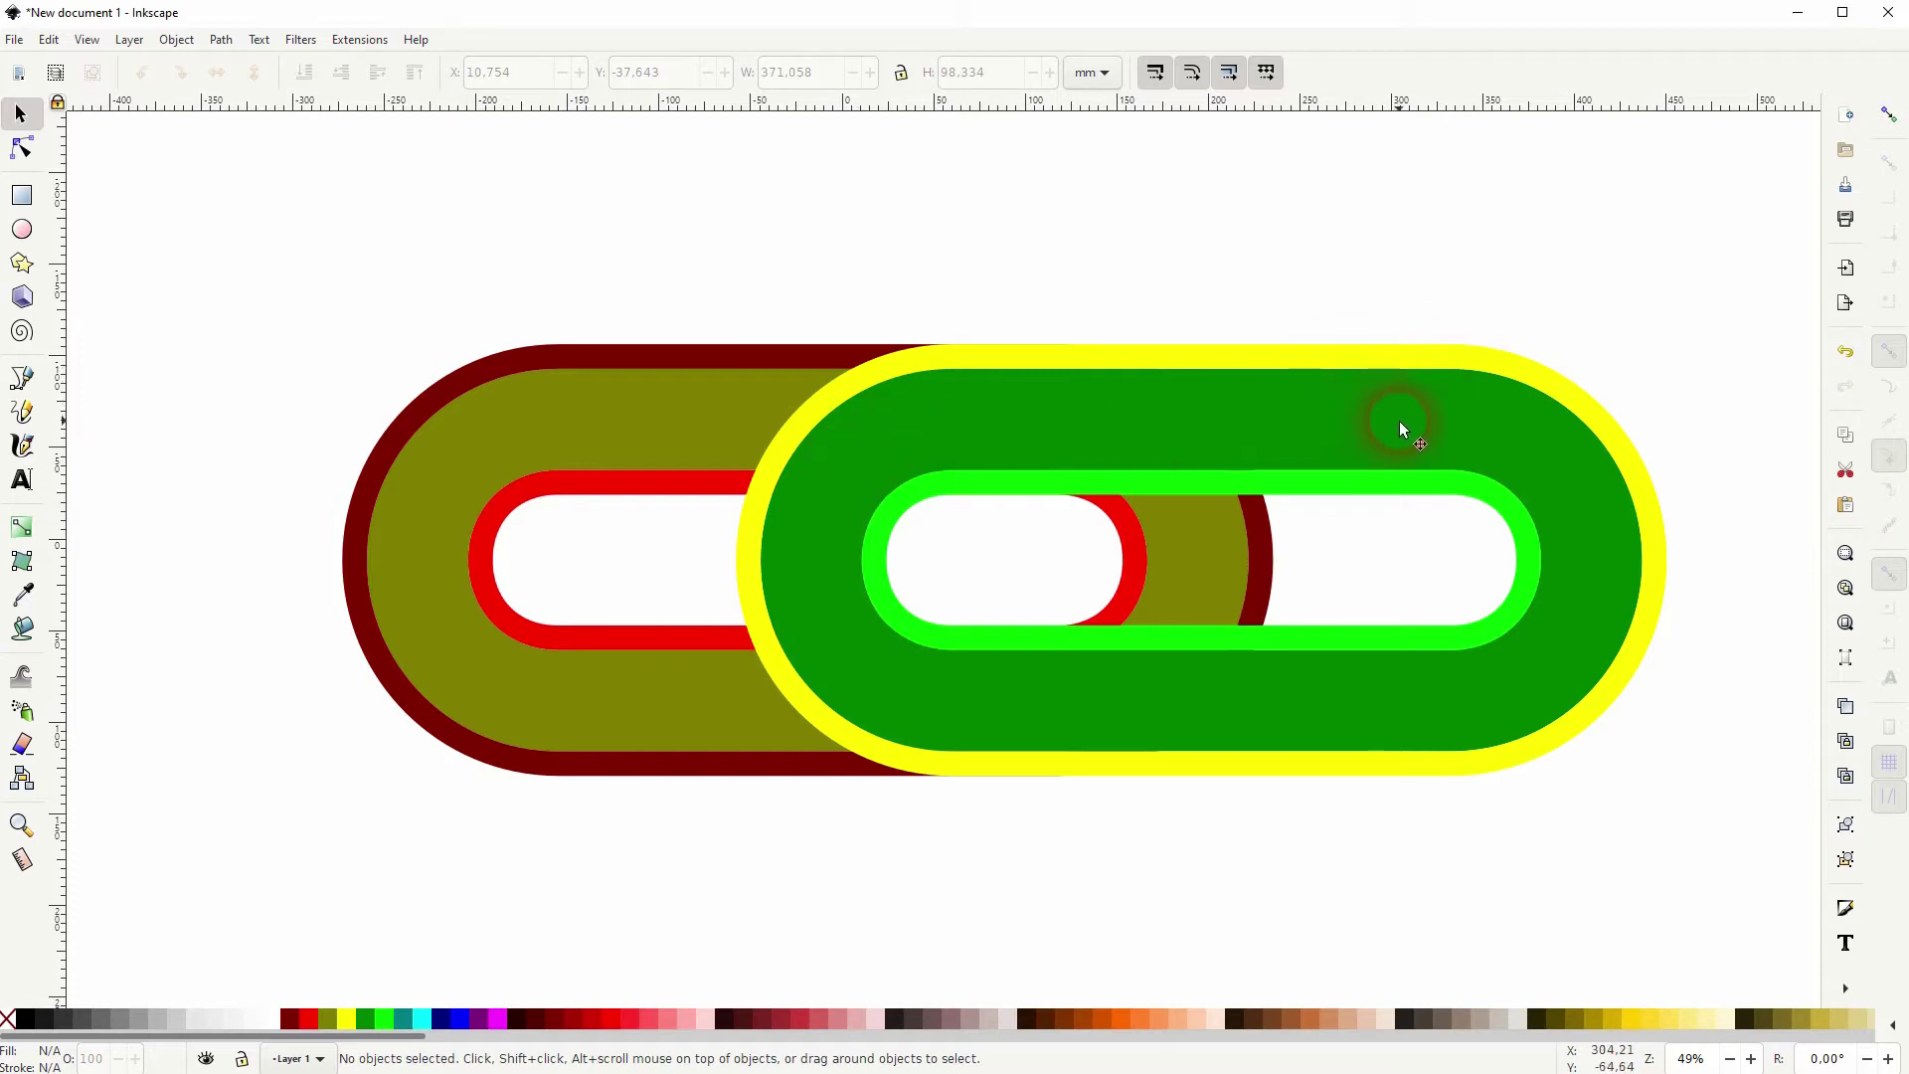
click(1160, 428)
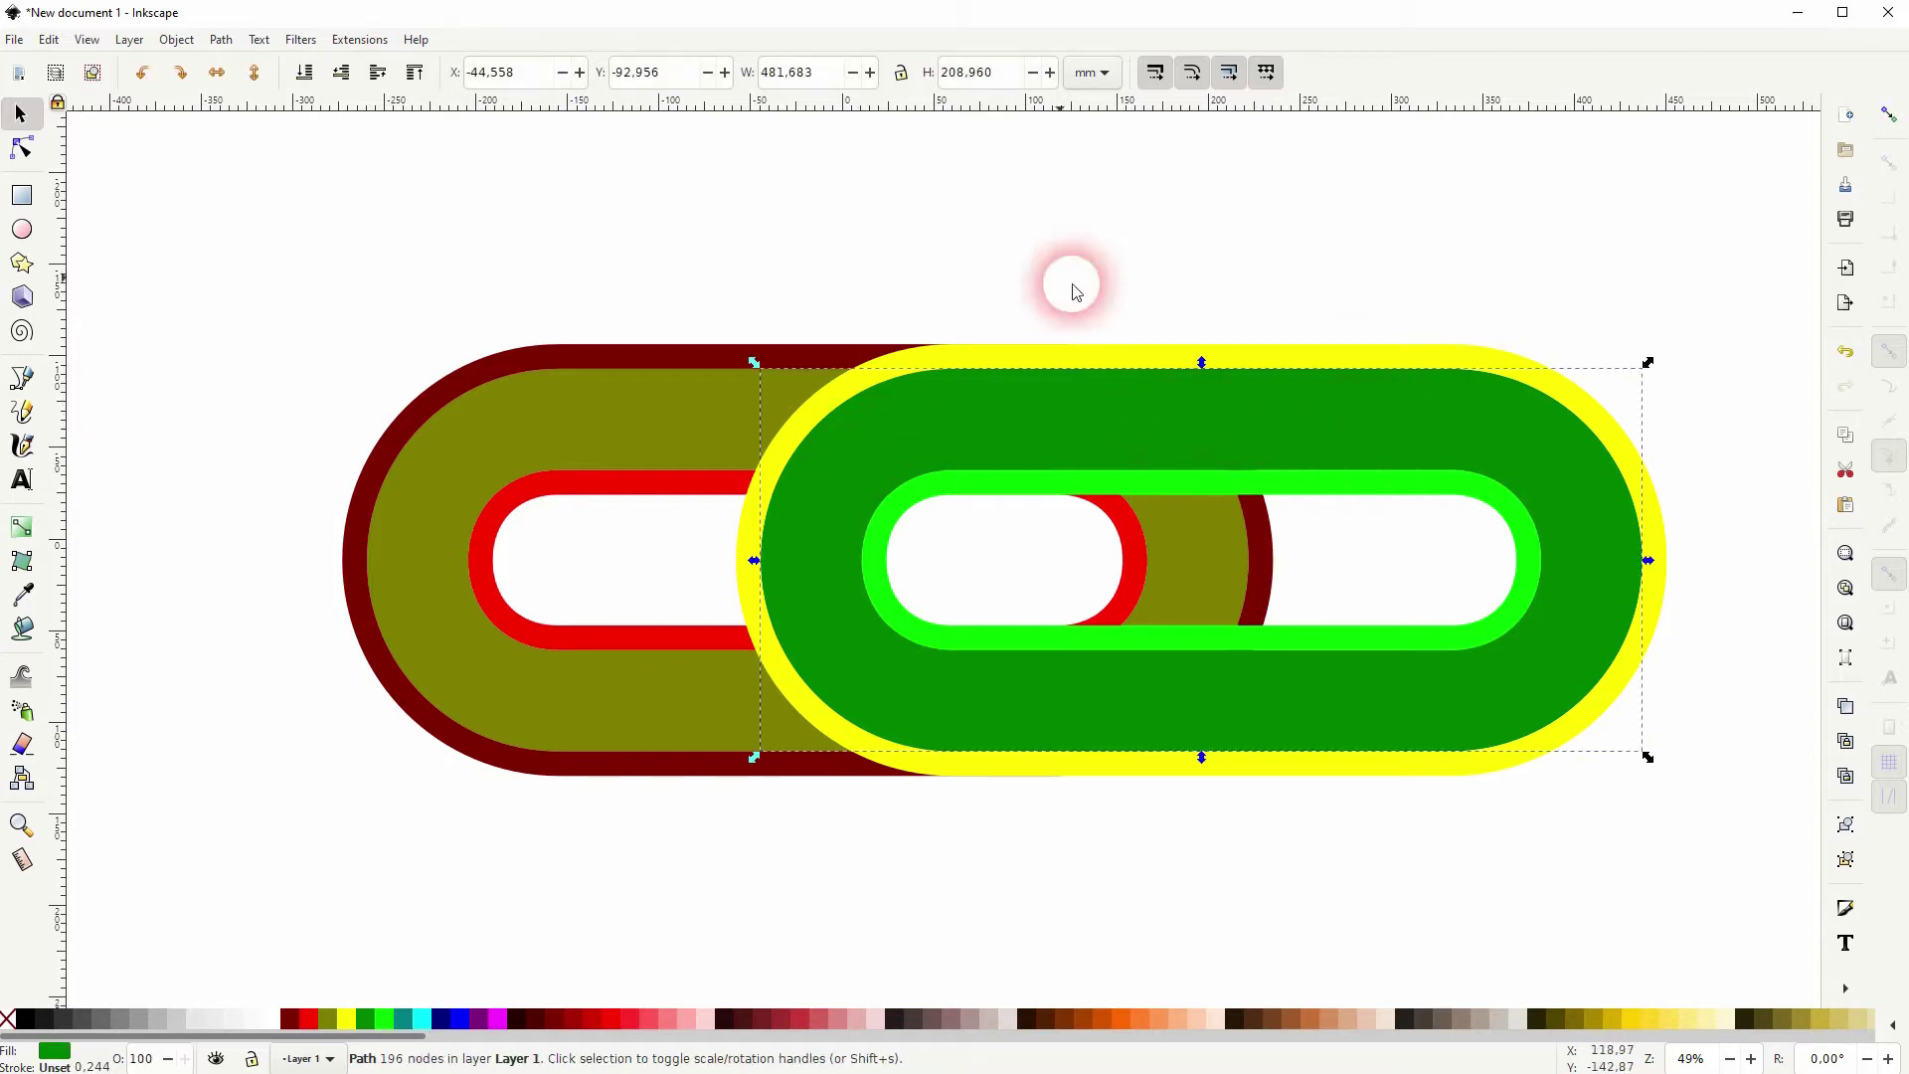
click(725, 320)
click(704, 354)
click(378, 73)
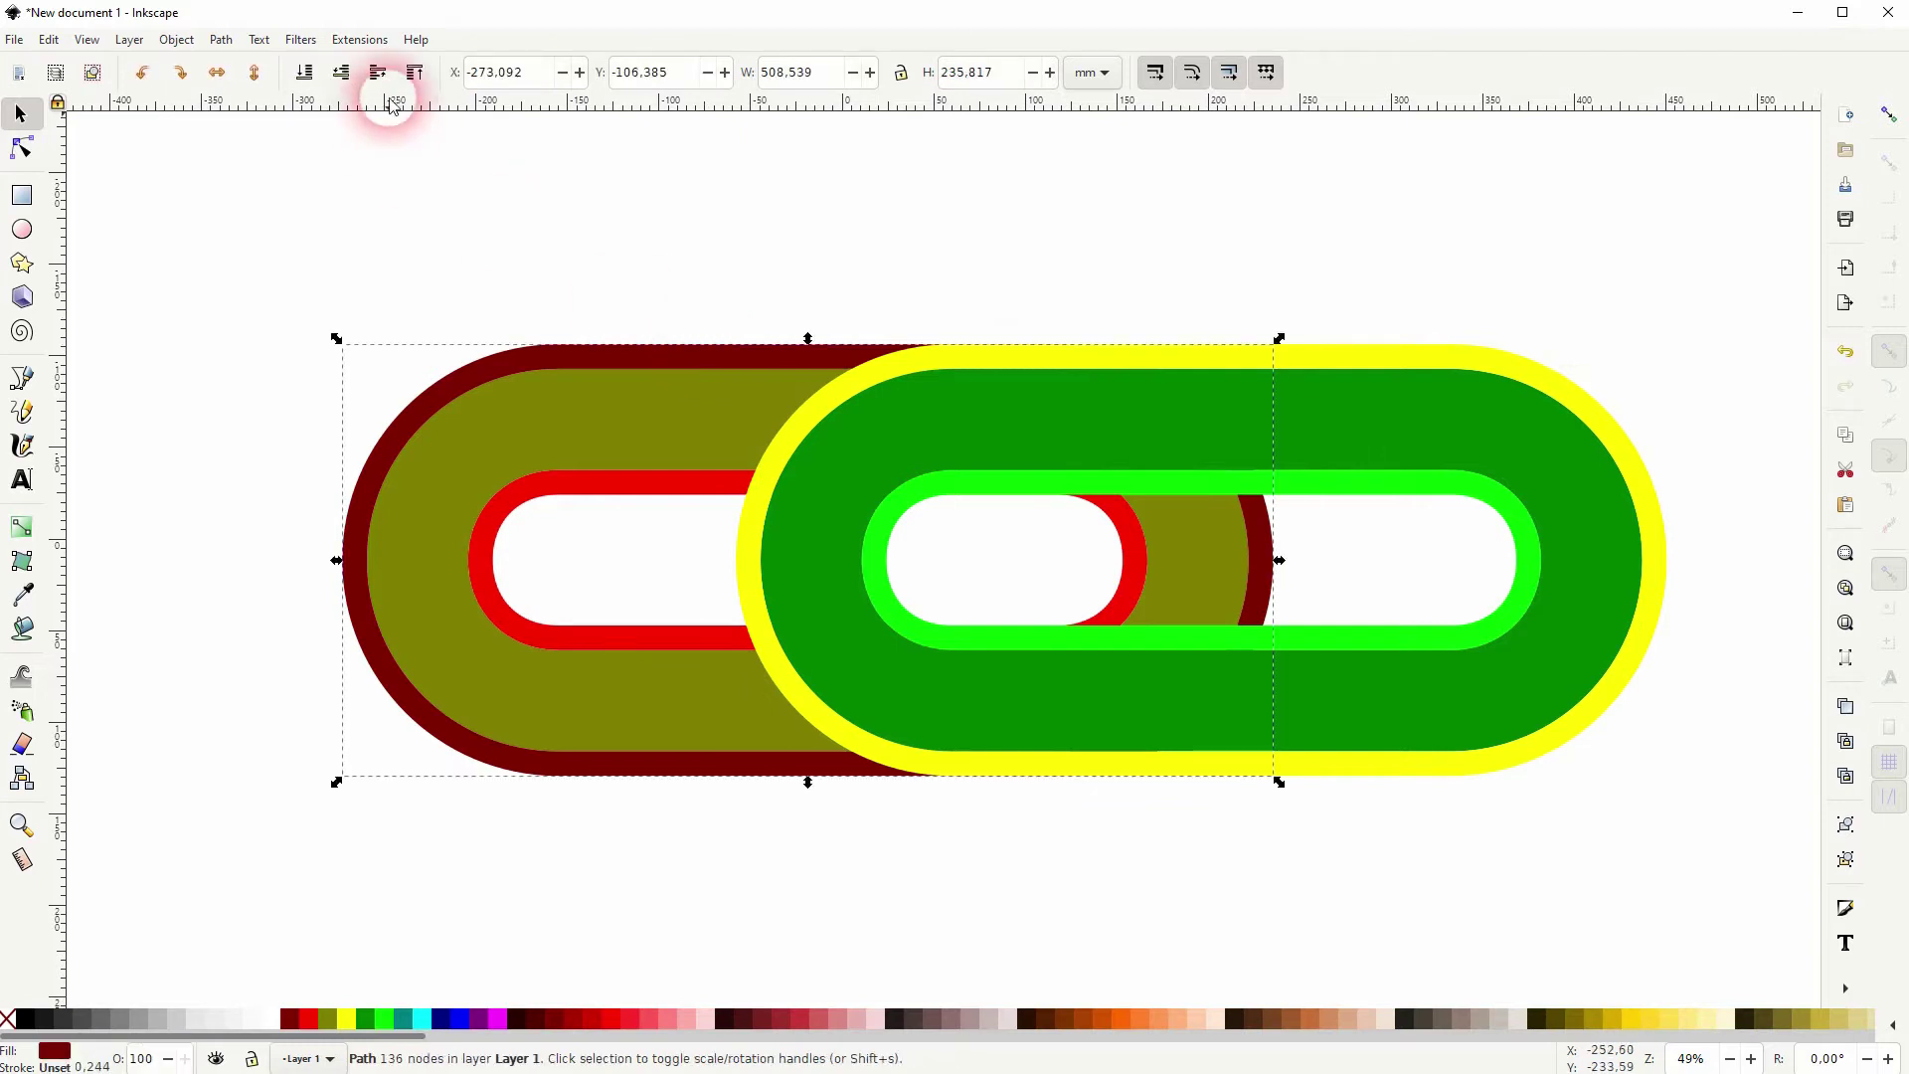
shift+click(1440, 437)
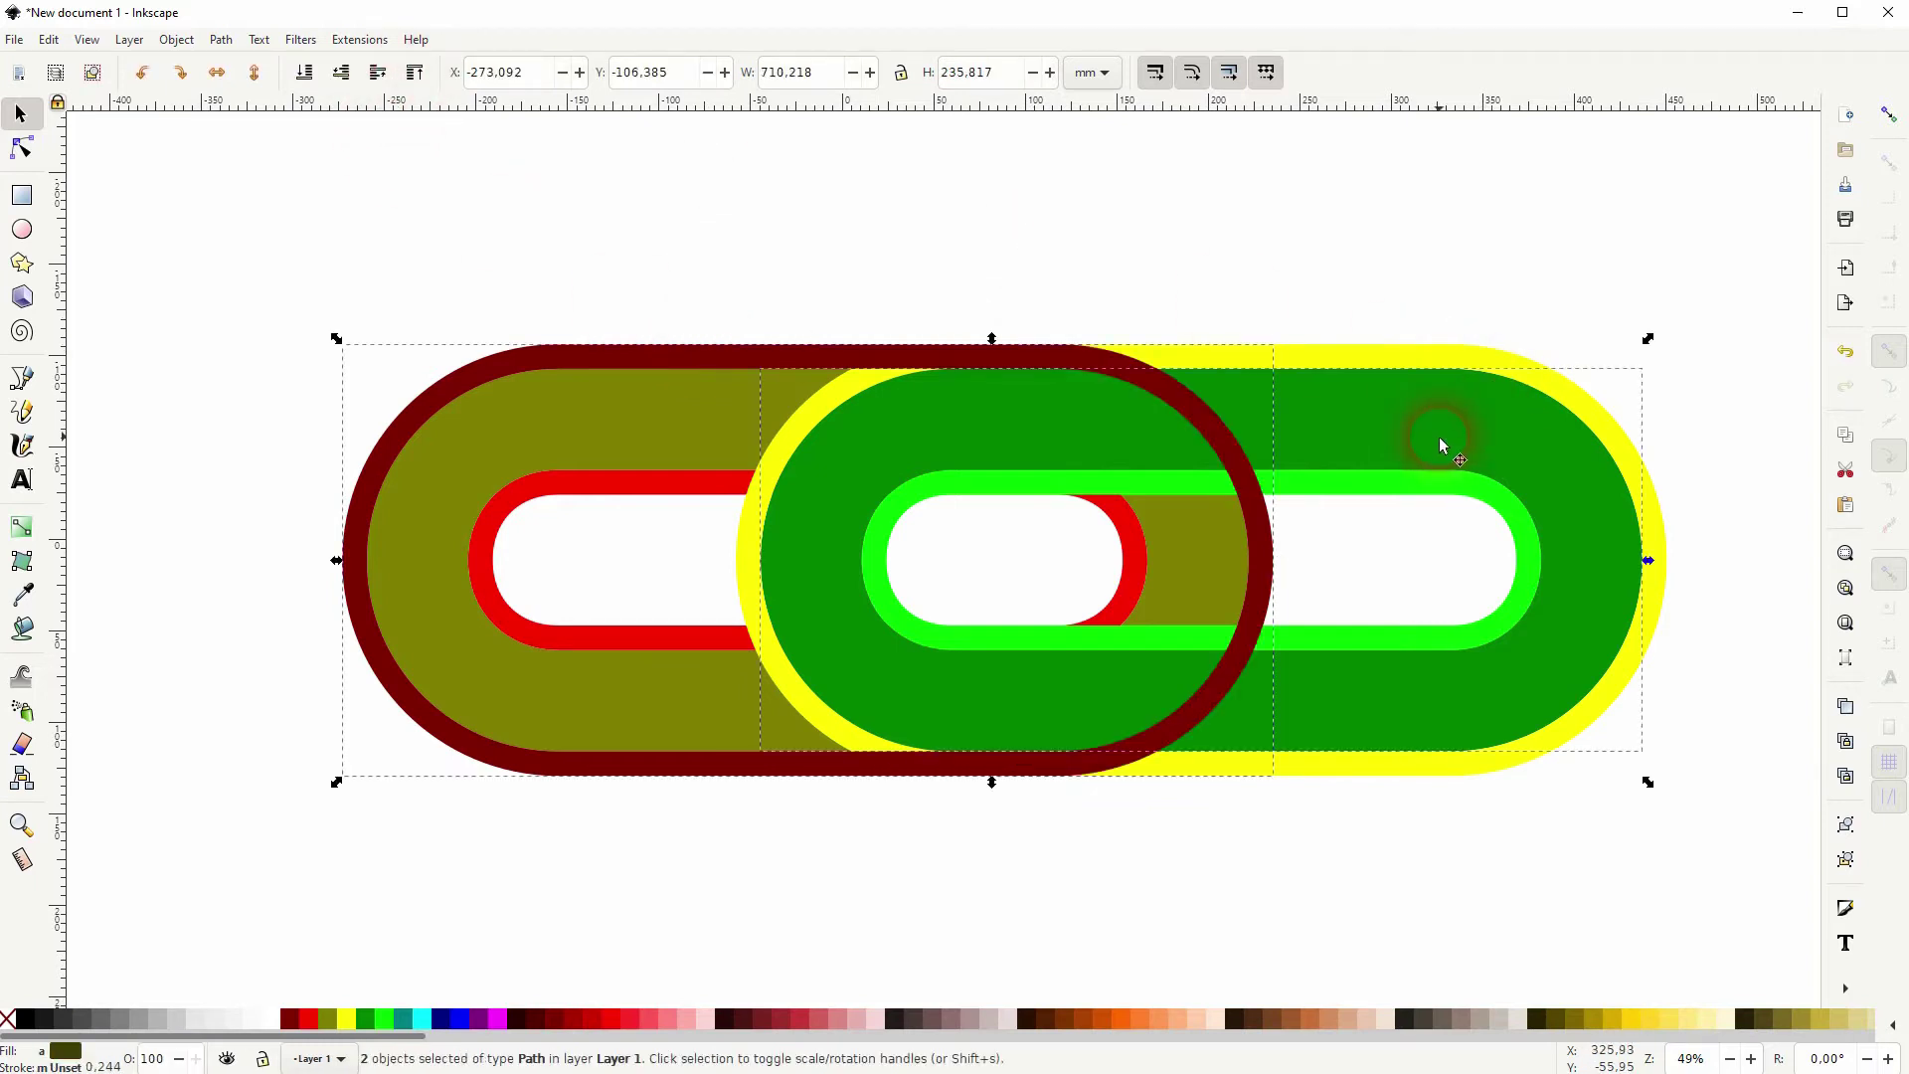
click(221, 39)
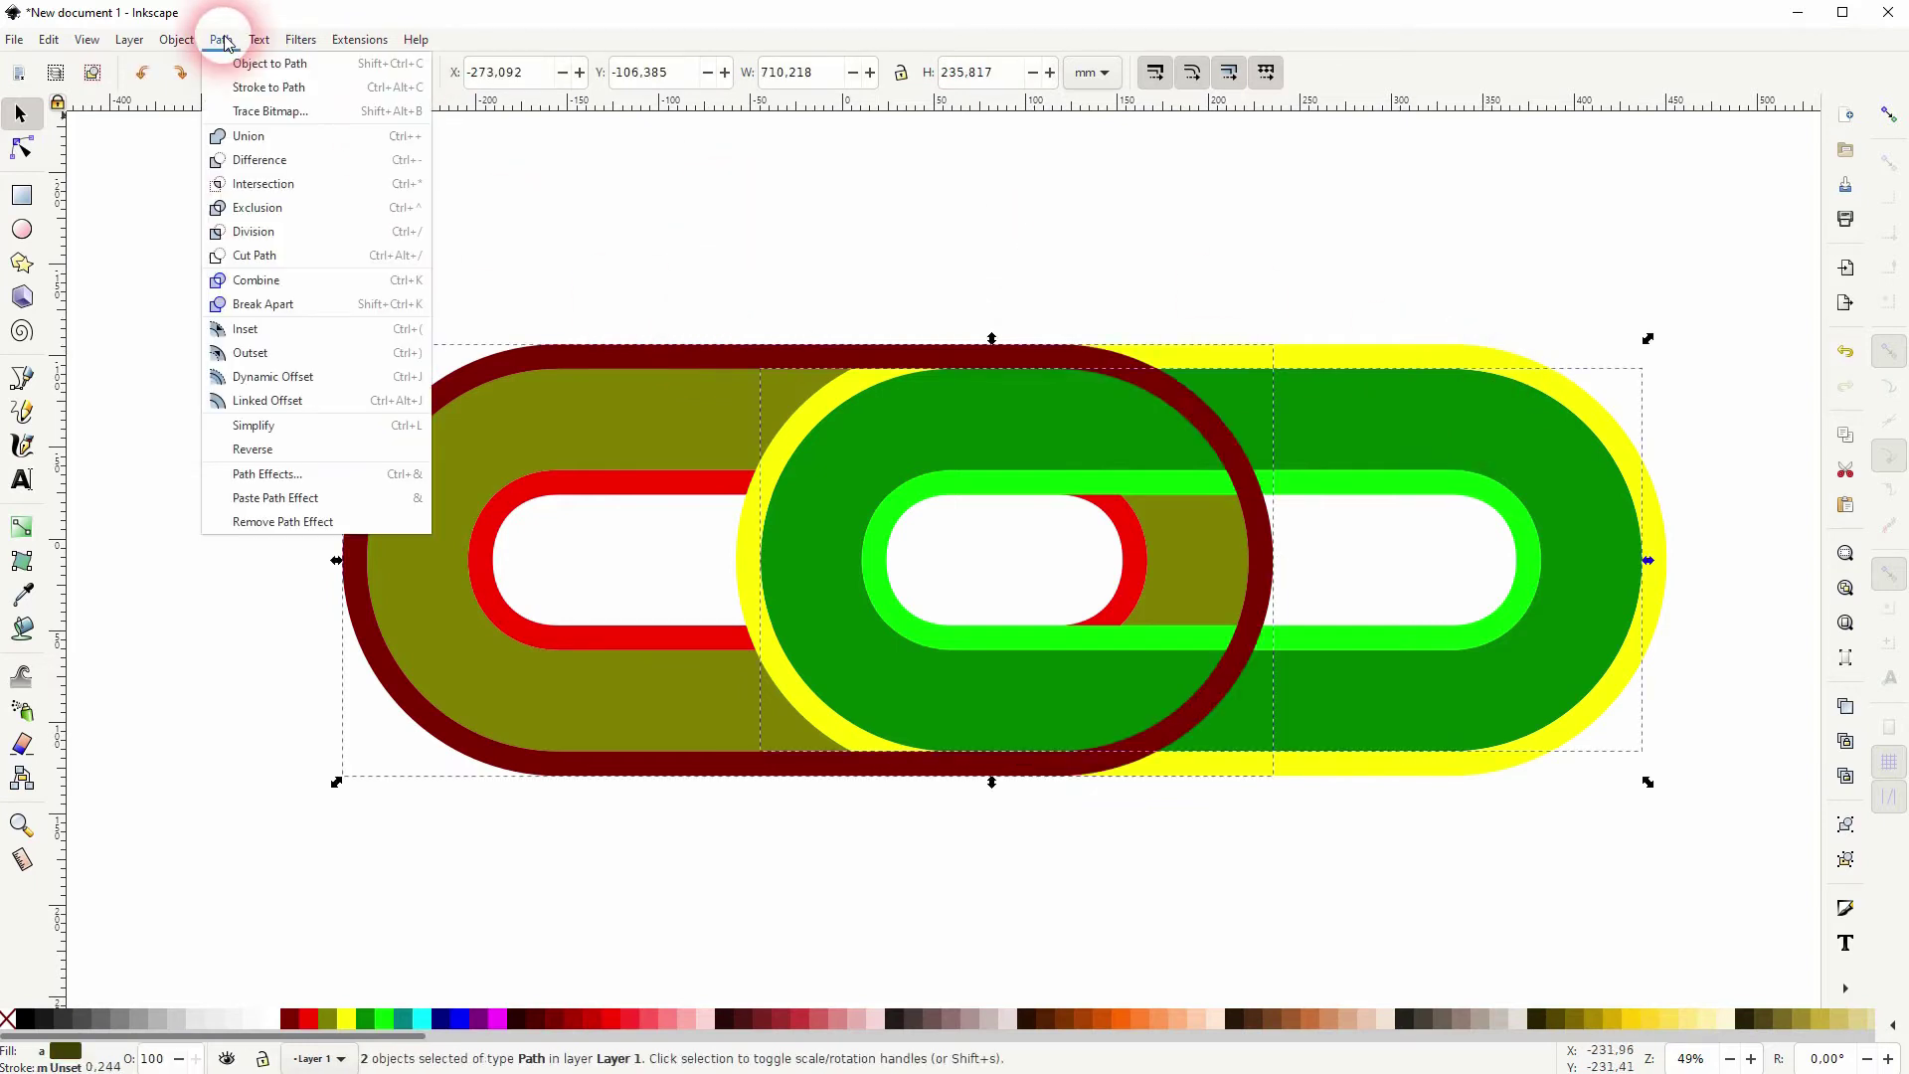
click(276, 234)
Step: Delete the leftover arc piece to leave a white gap across the green link
click(1144, 251)
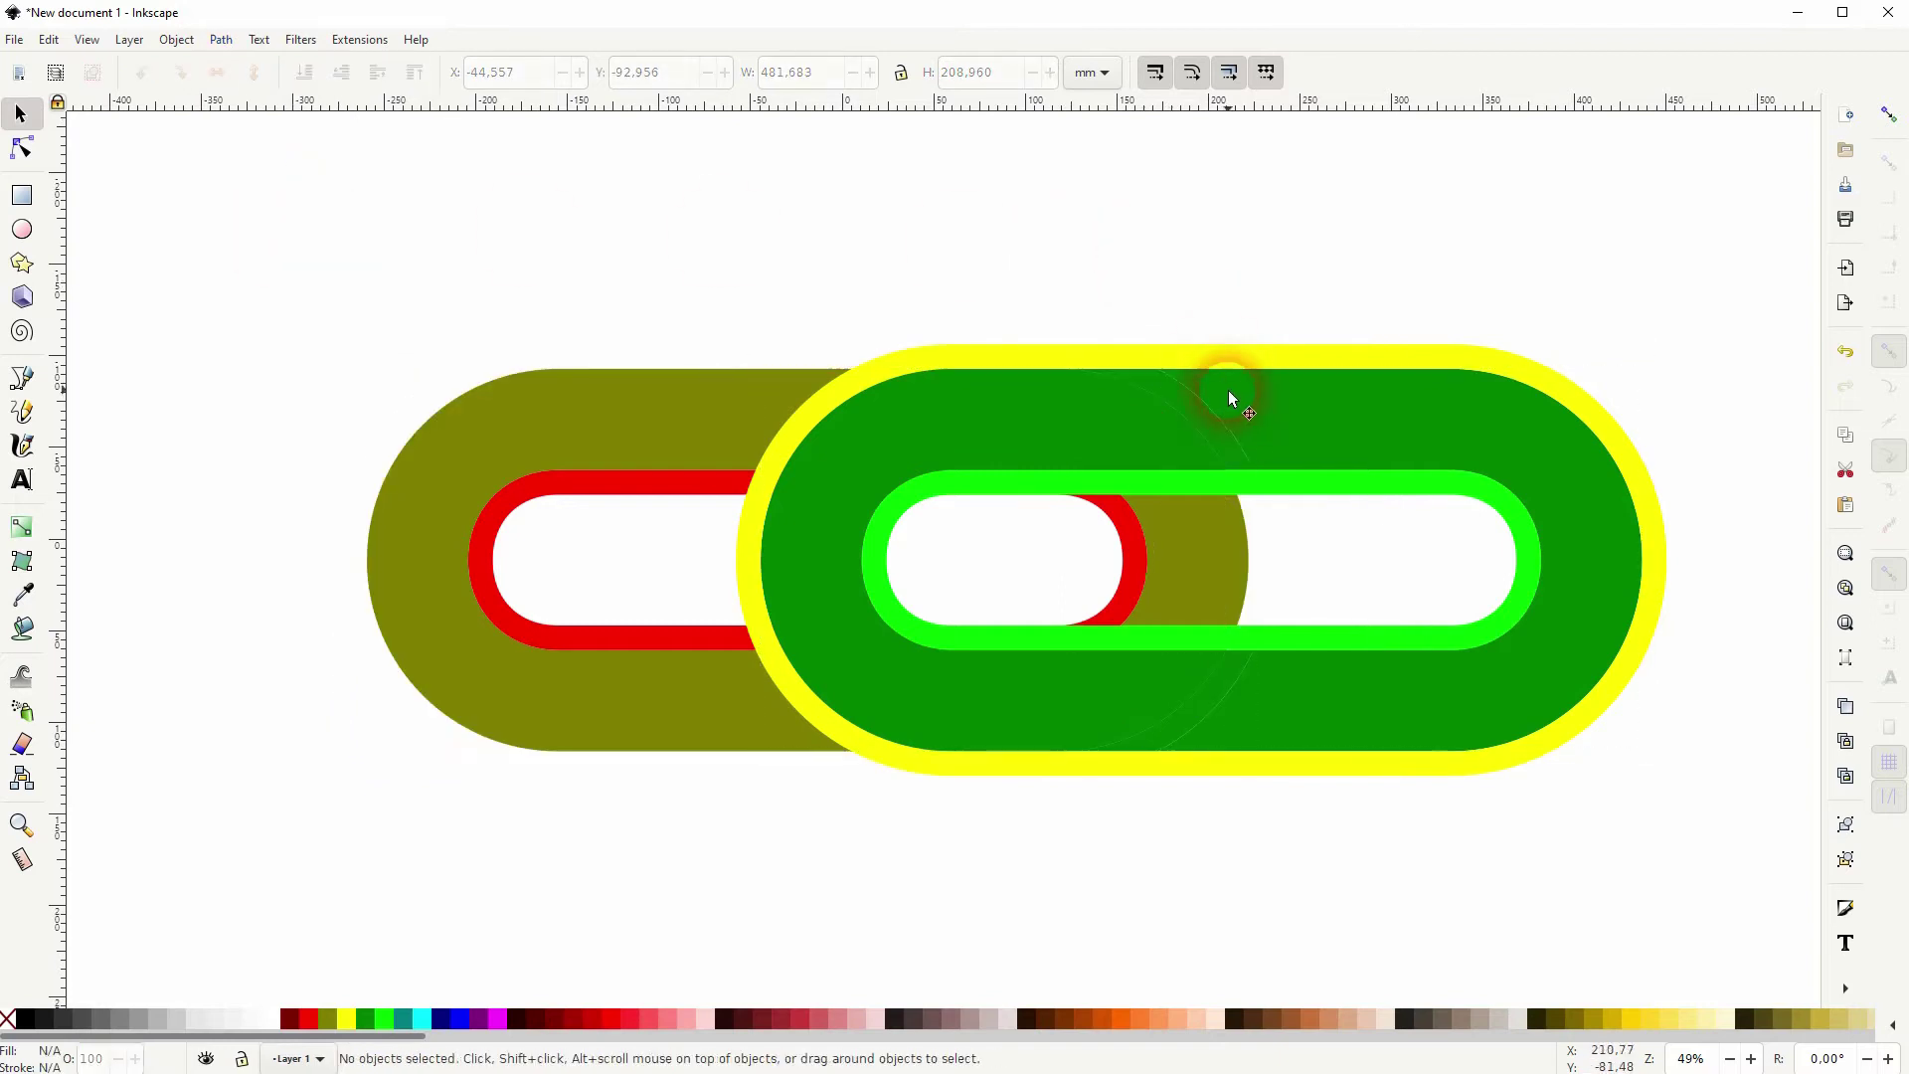
scroll(1197, 406, up, 4)
click(1226, 451)
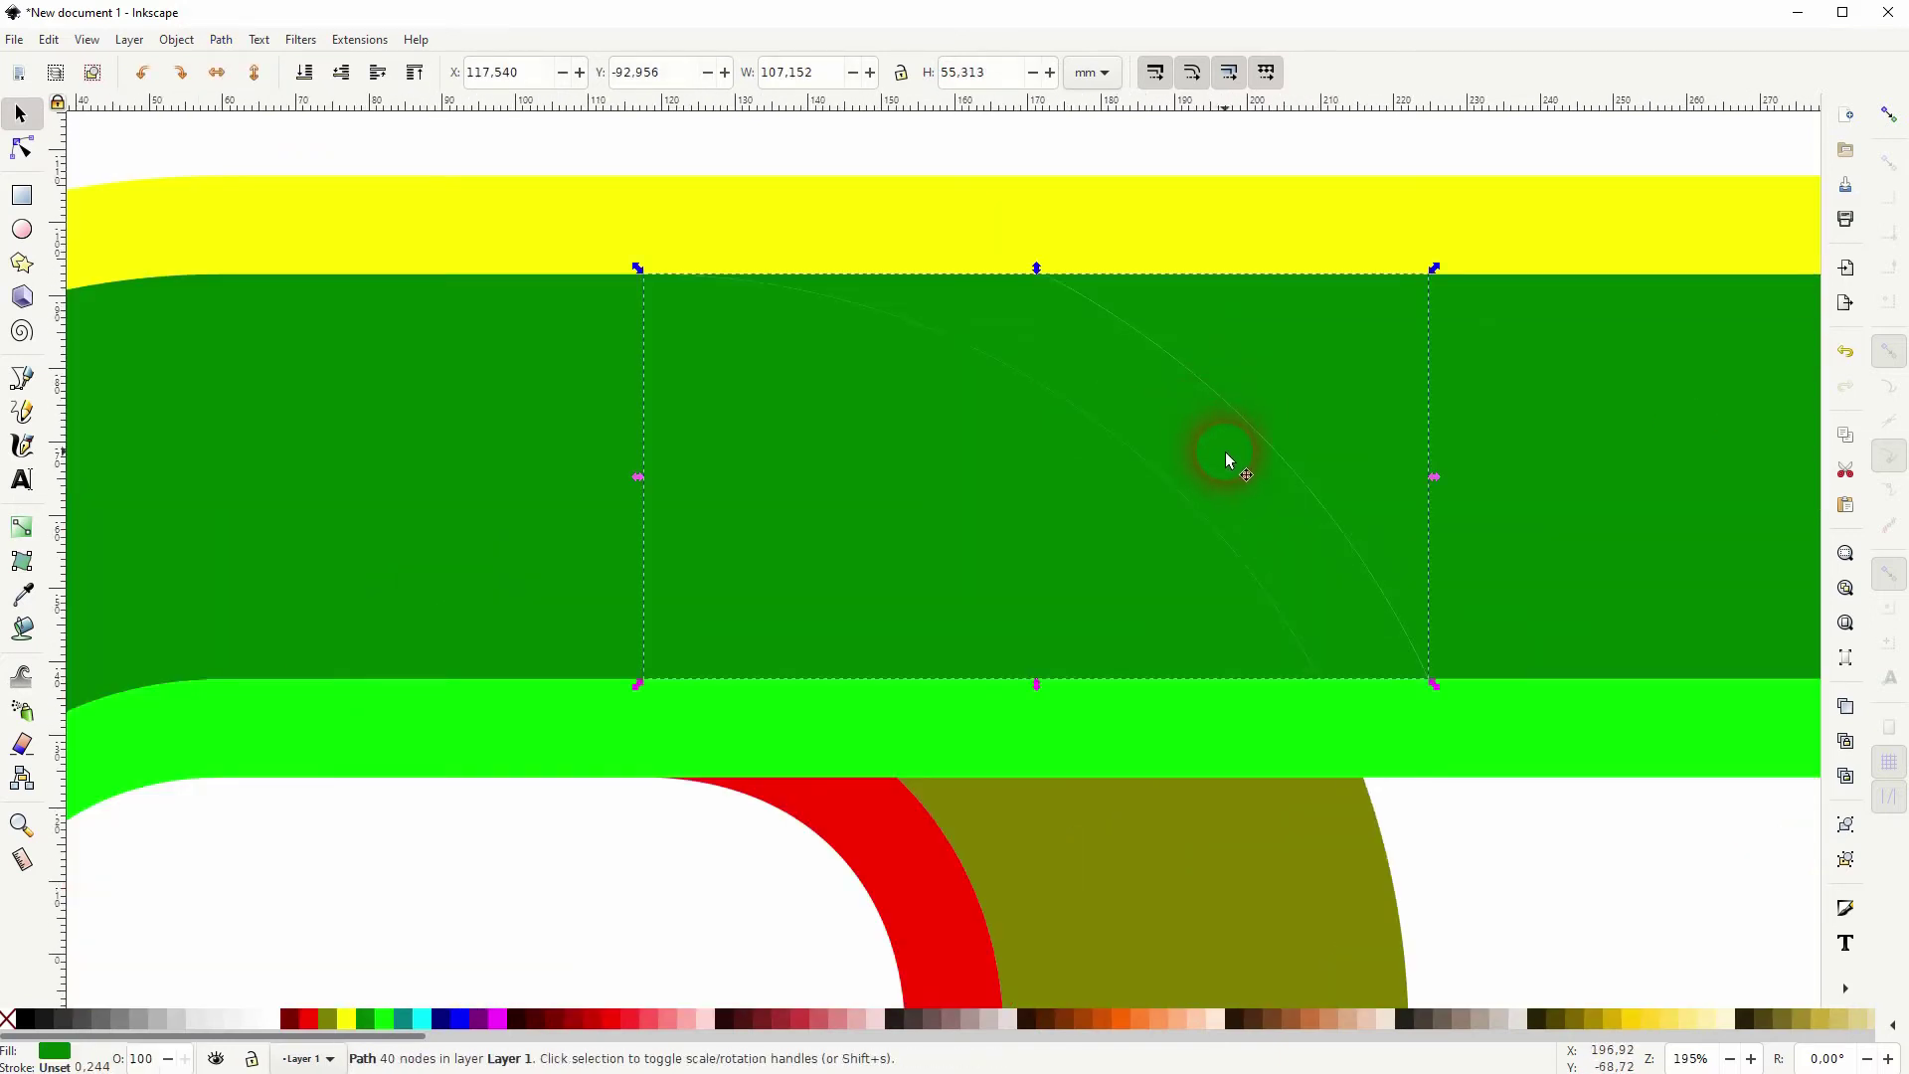
key(Delete)
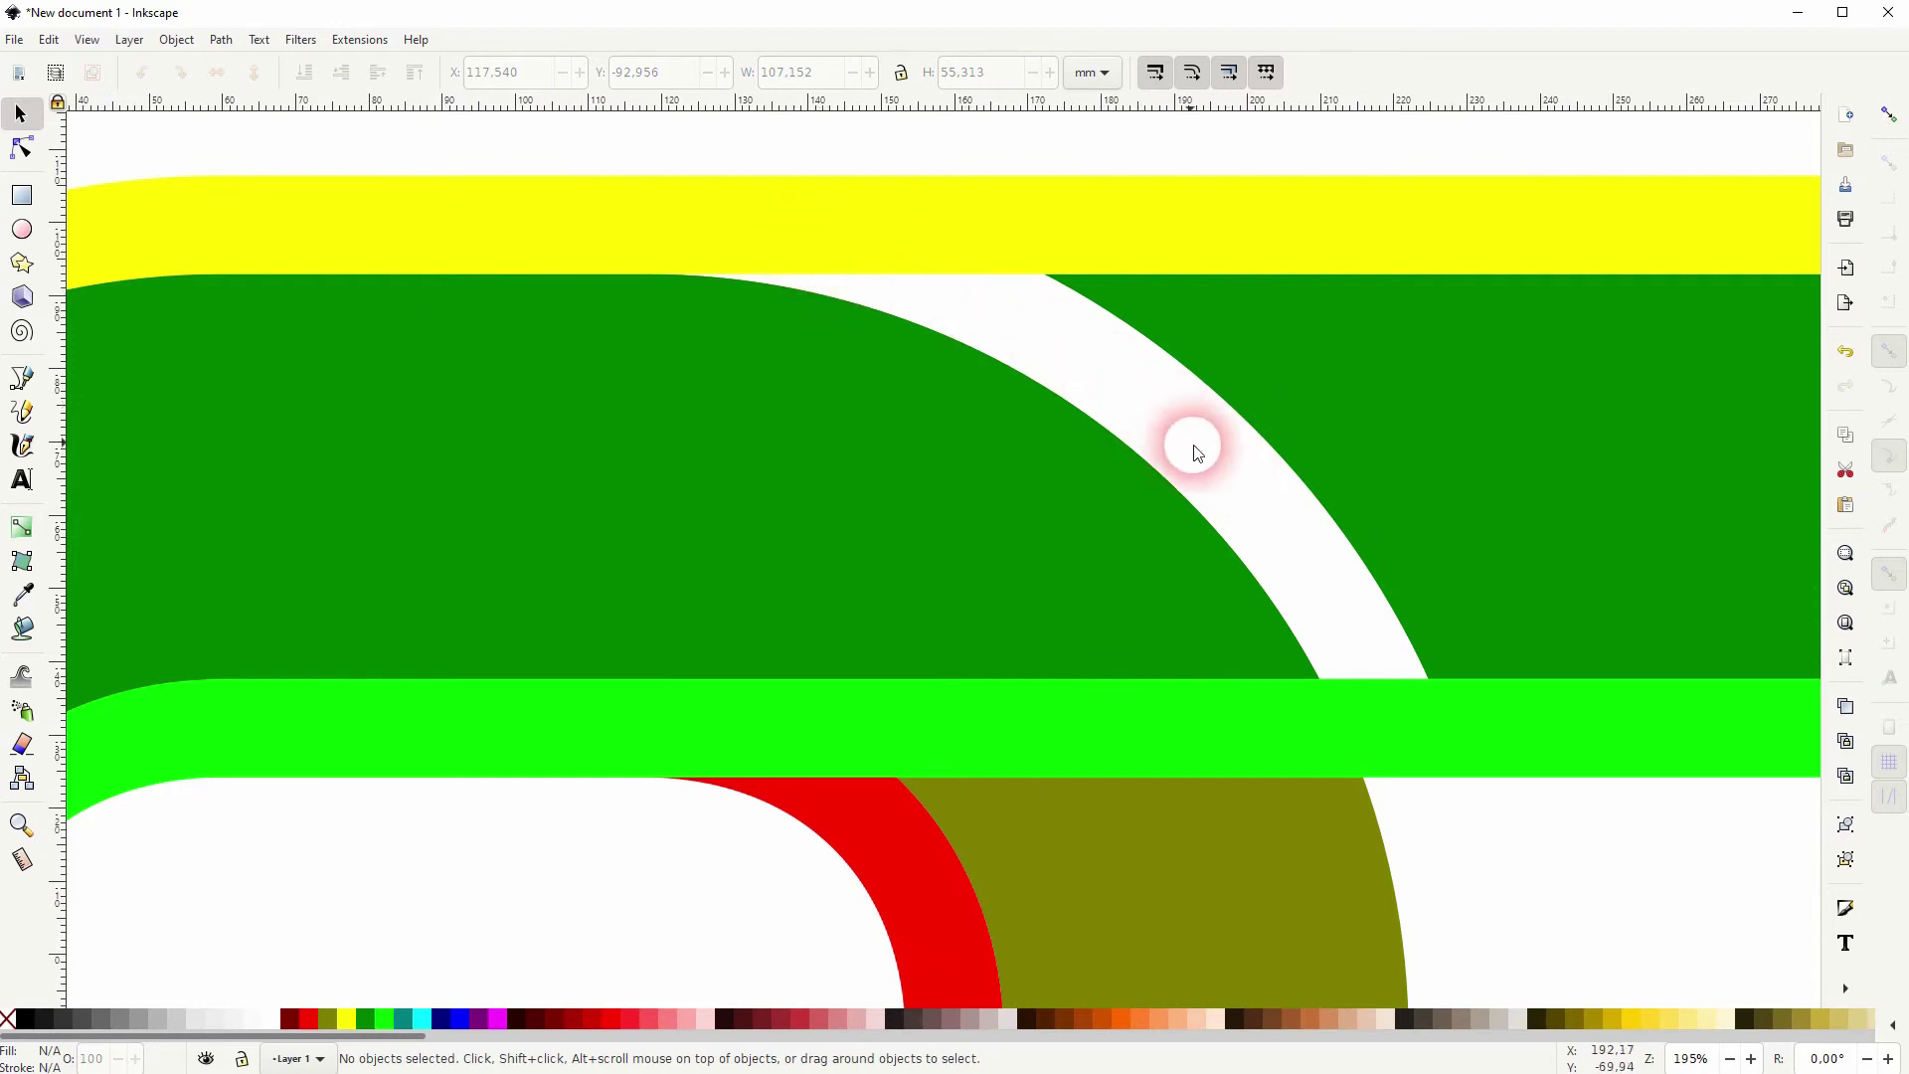
scroll(1104, 459, down, 5)
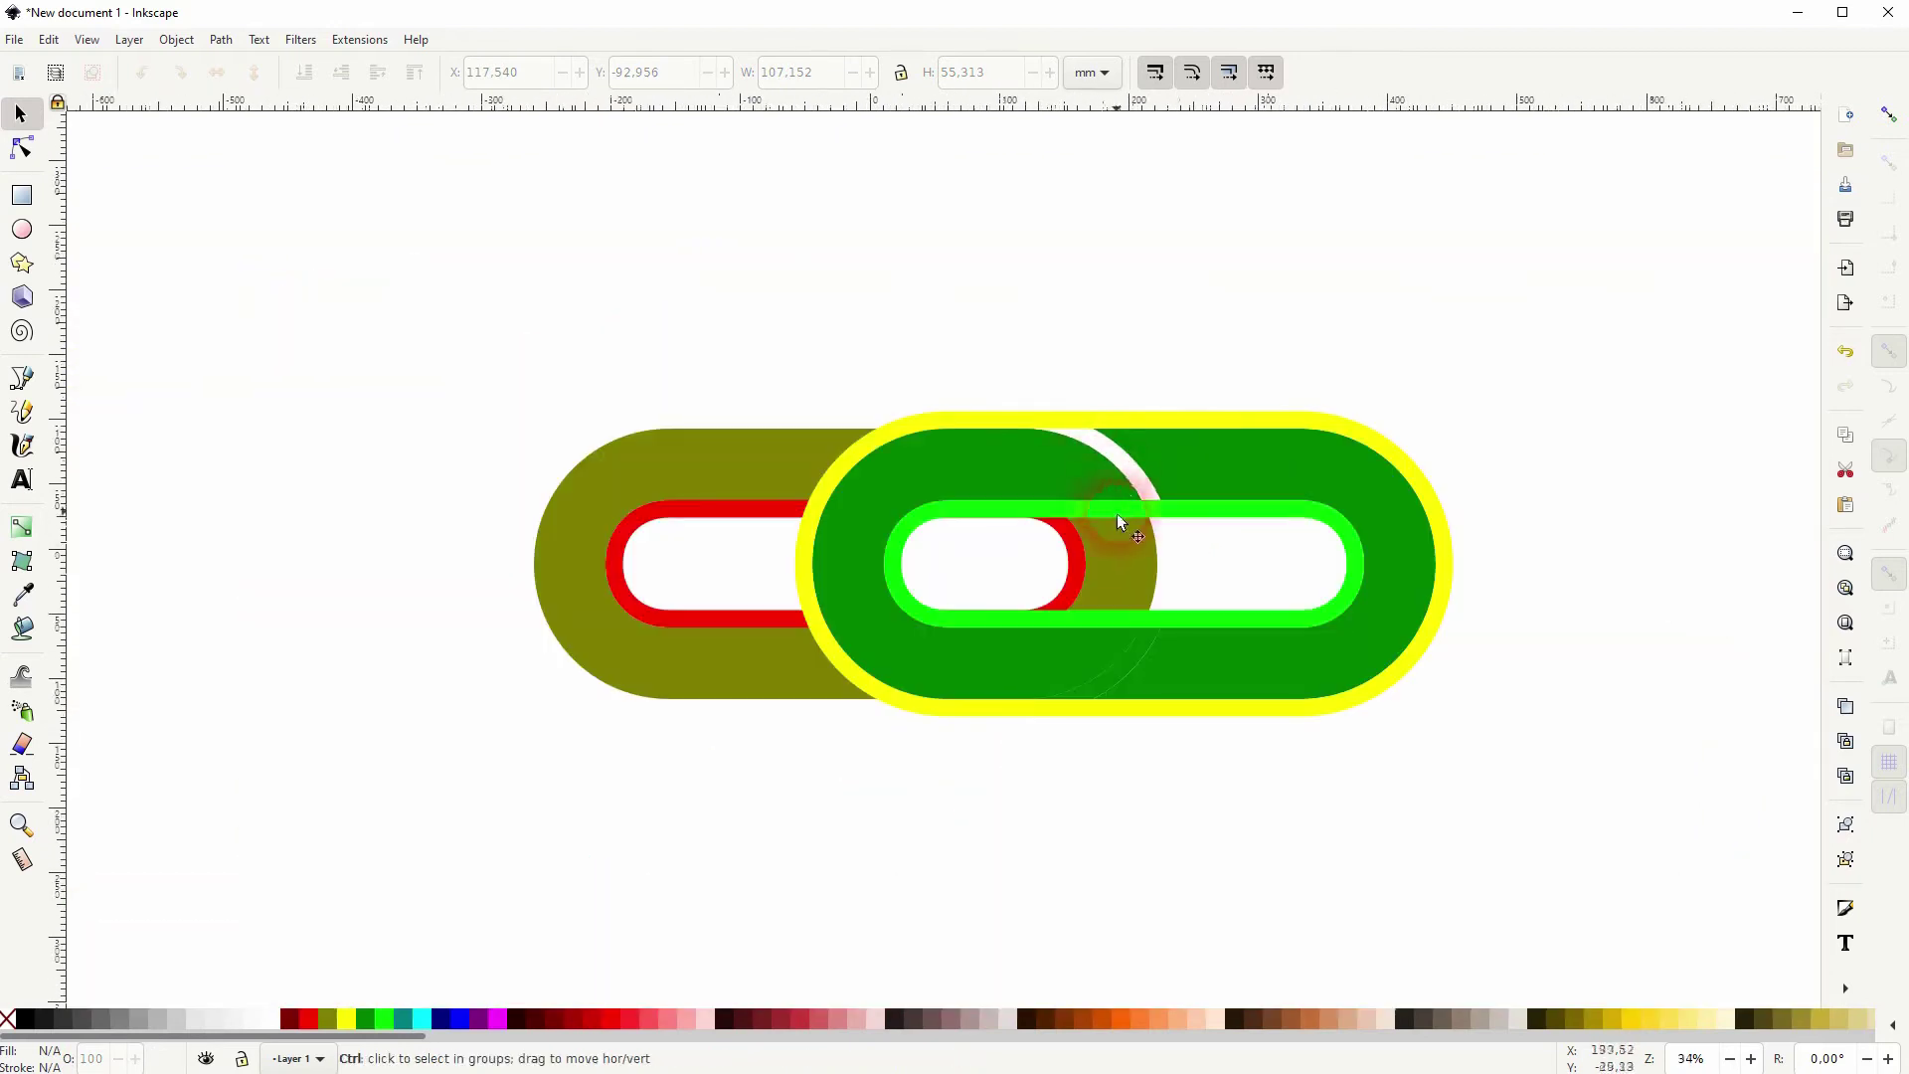
scroll(862, 603, up, 1)
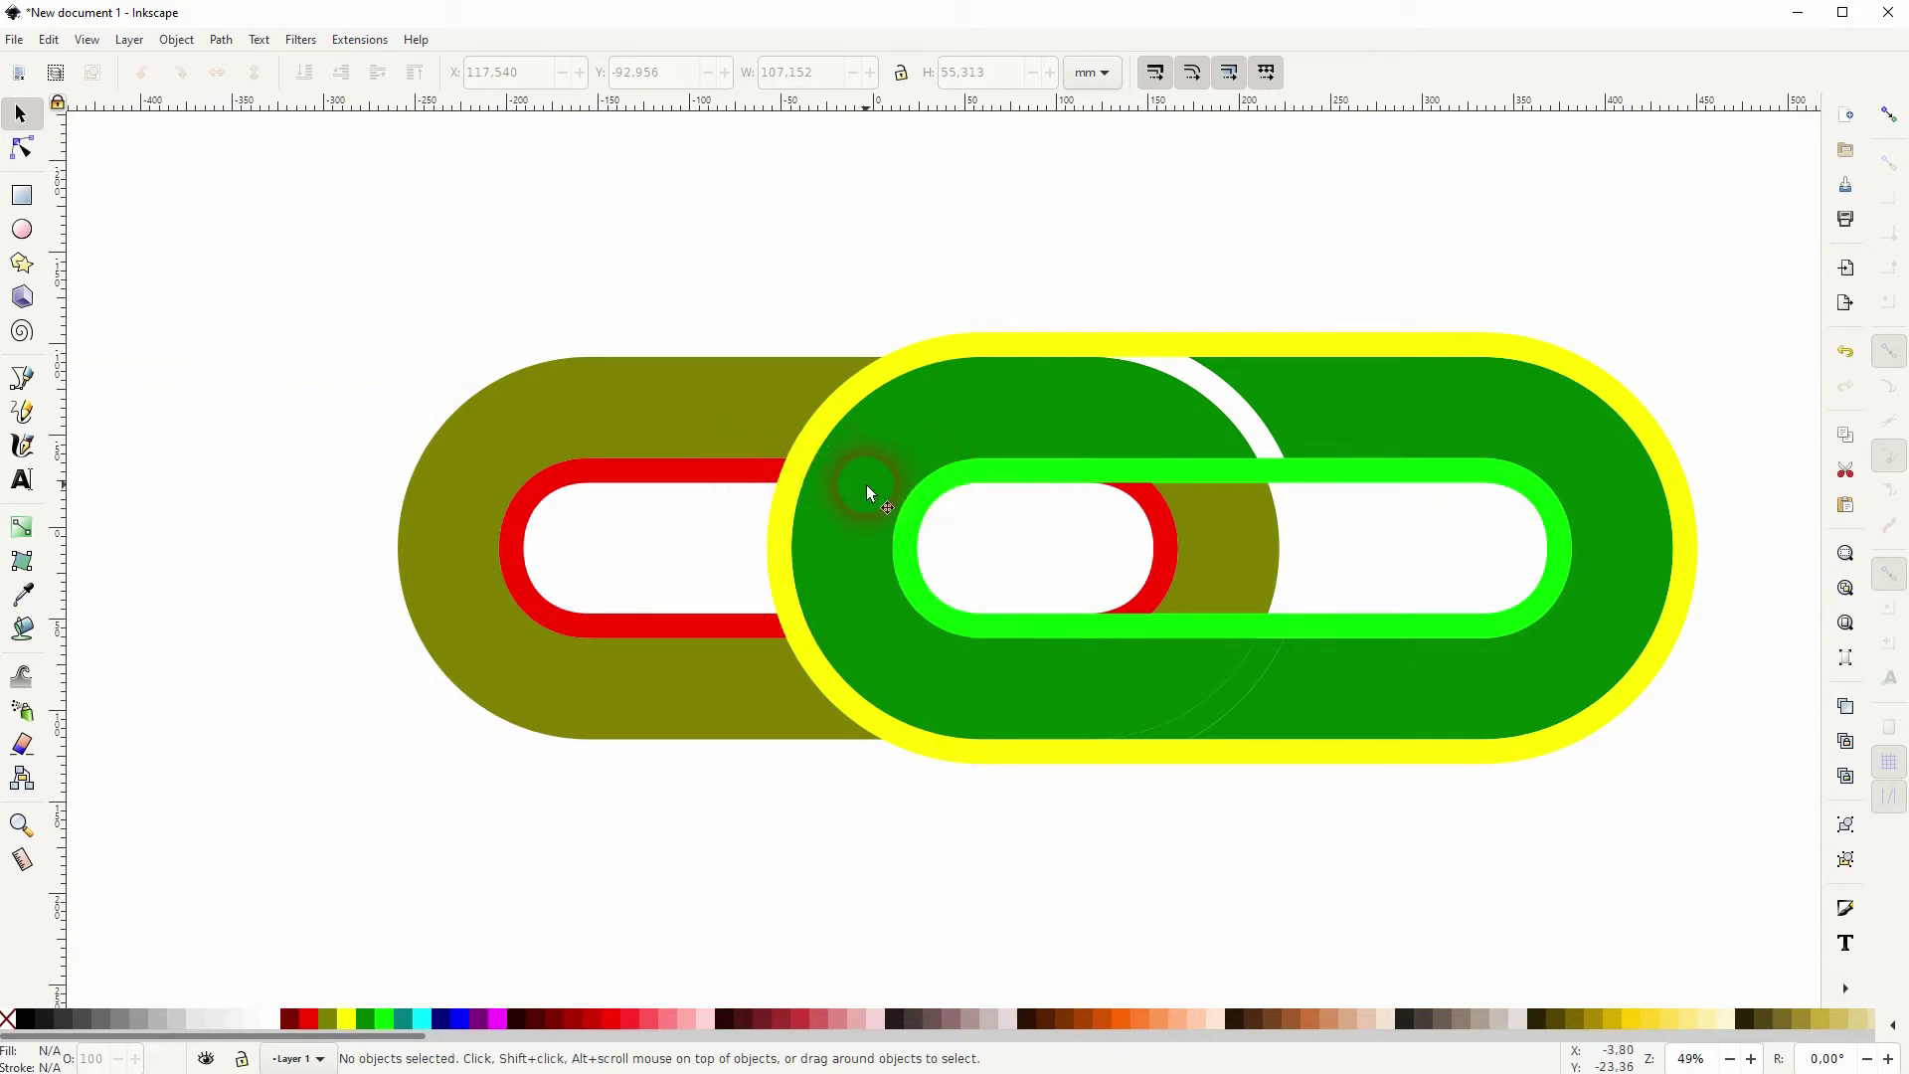
Step: Raise the red inner ring to top and subtract it from the olive link
click(696, 483)
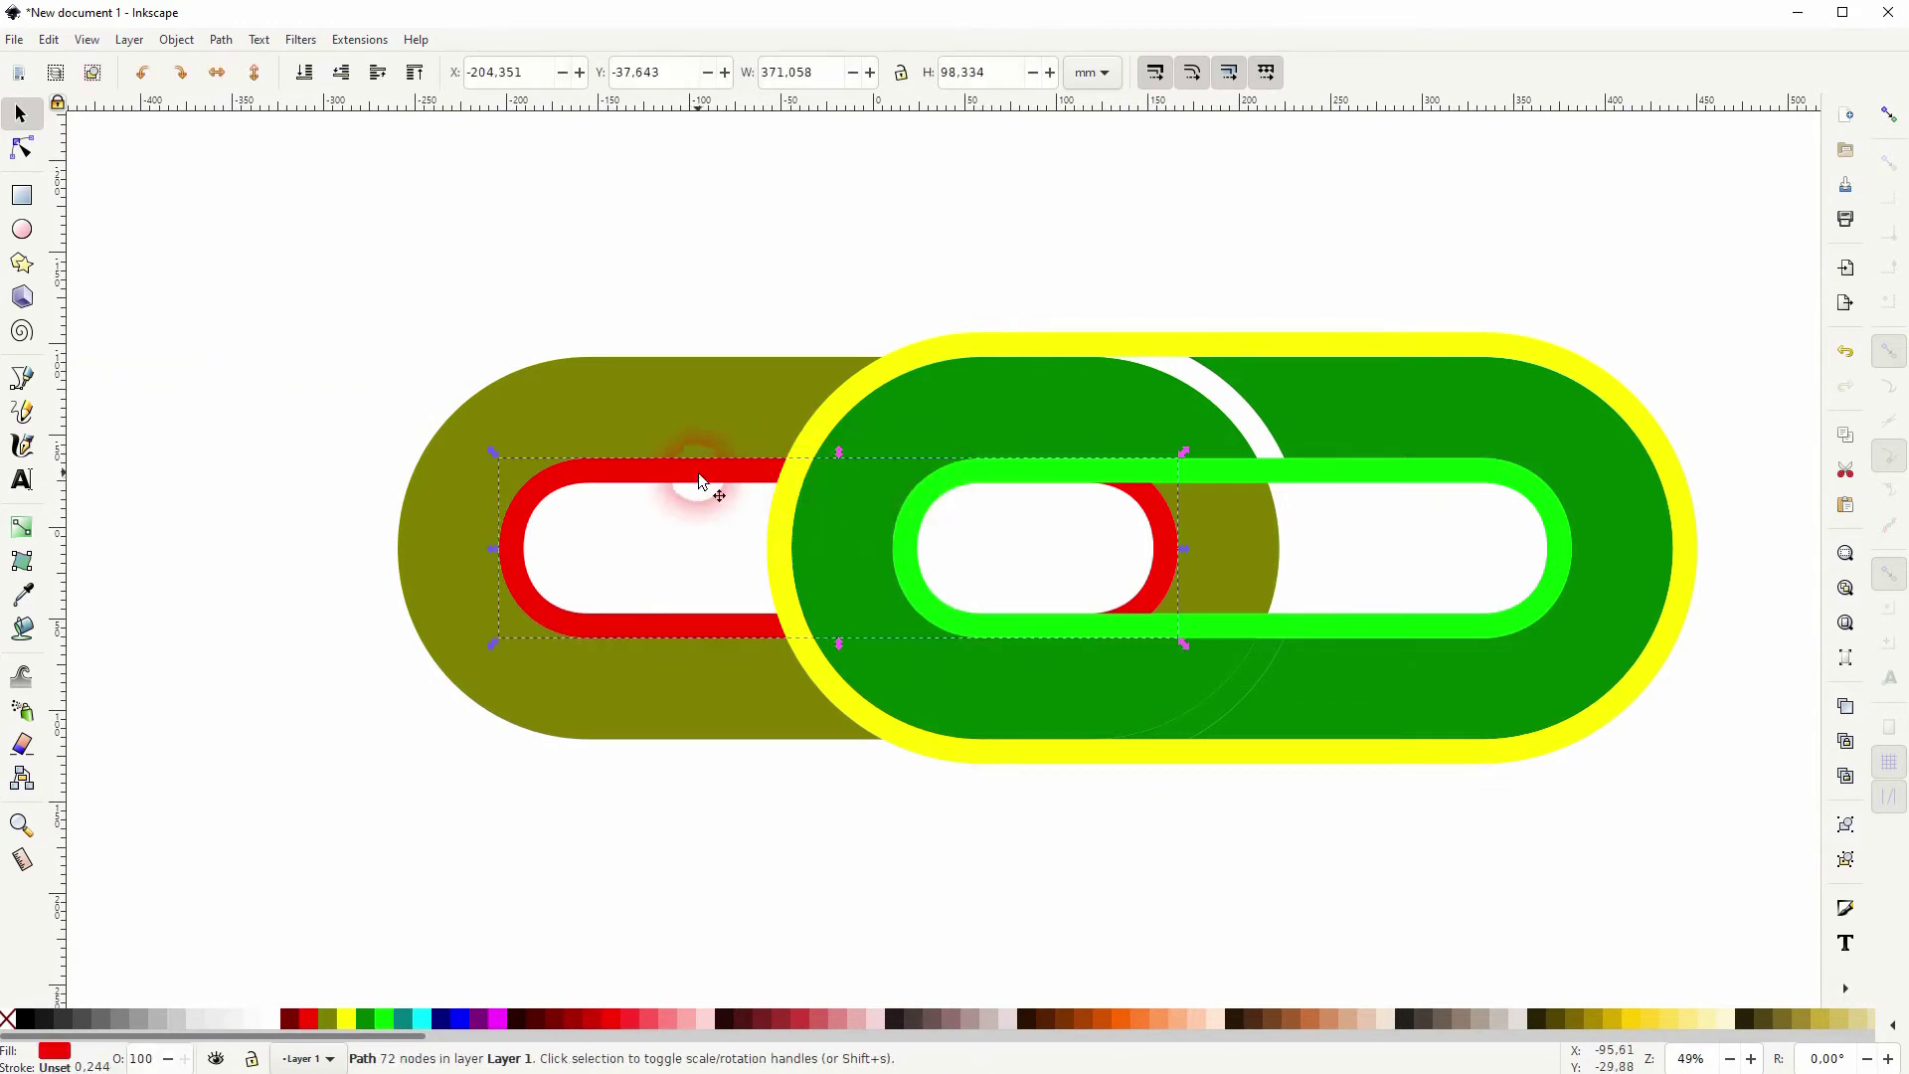
click(415, 73)
scroll(1116, 648, down, 1)
scroll(1115, 649, left, 1)
shift+click(1060, 635)
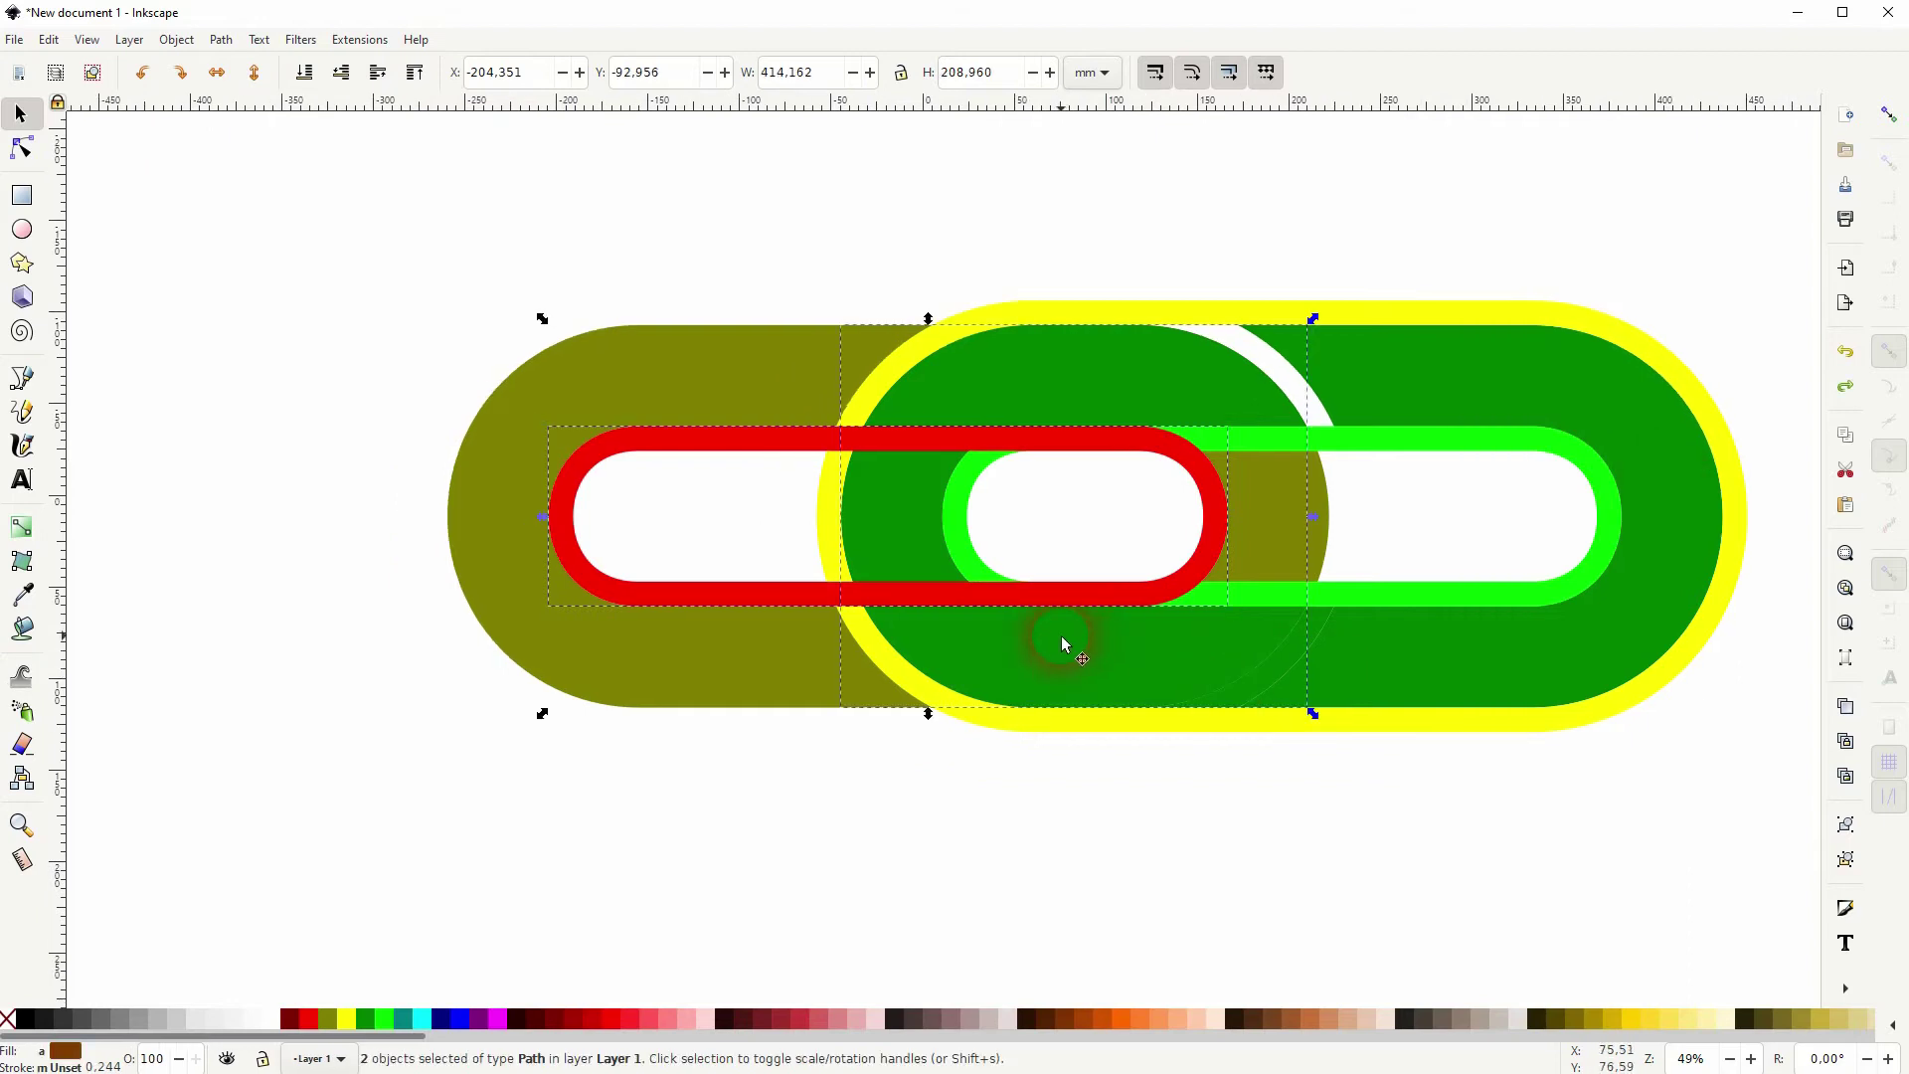
click(852, 365)
click(220, 39)
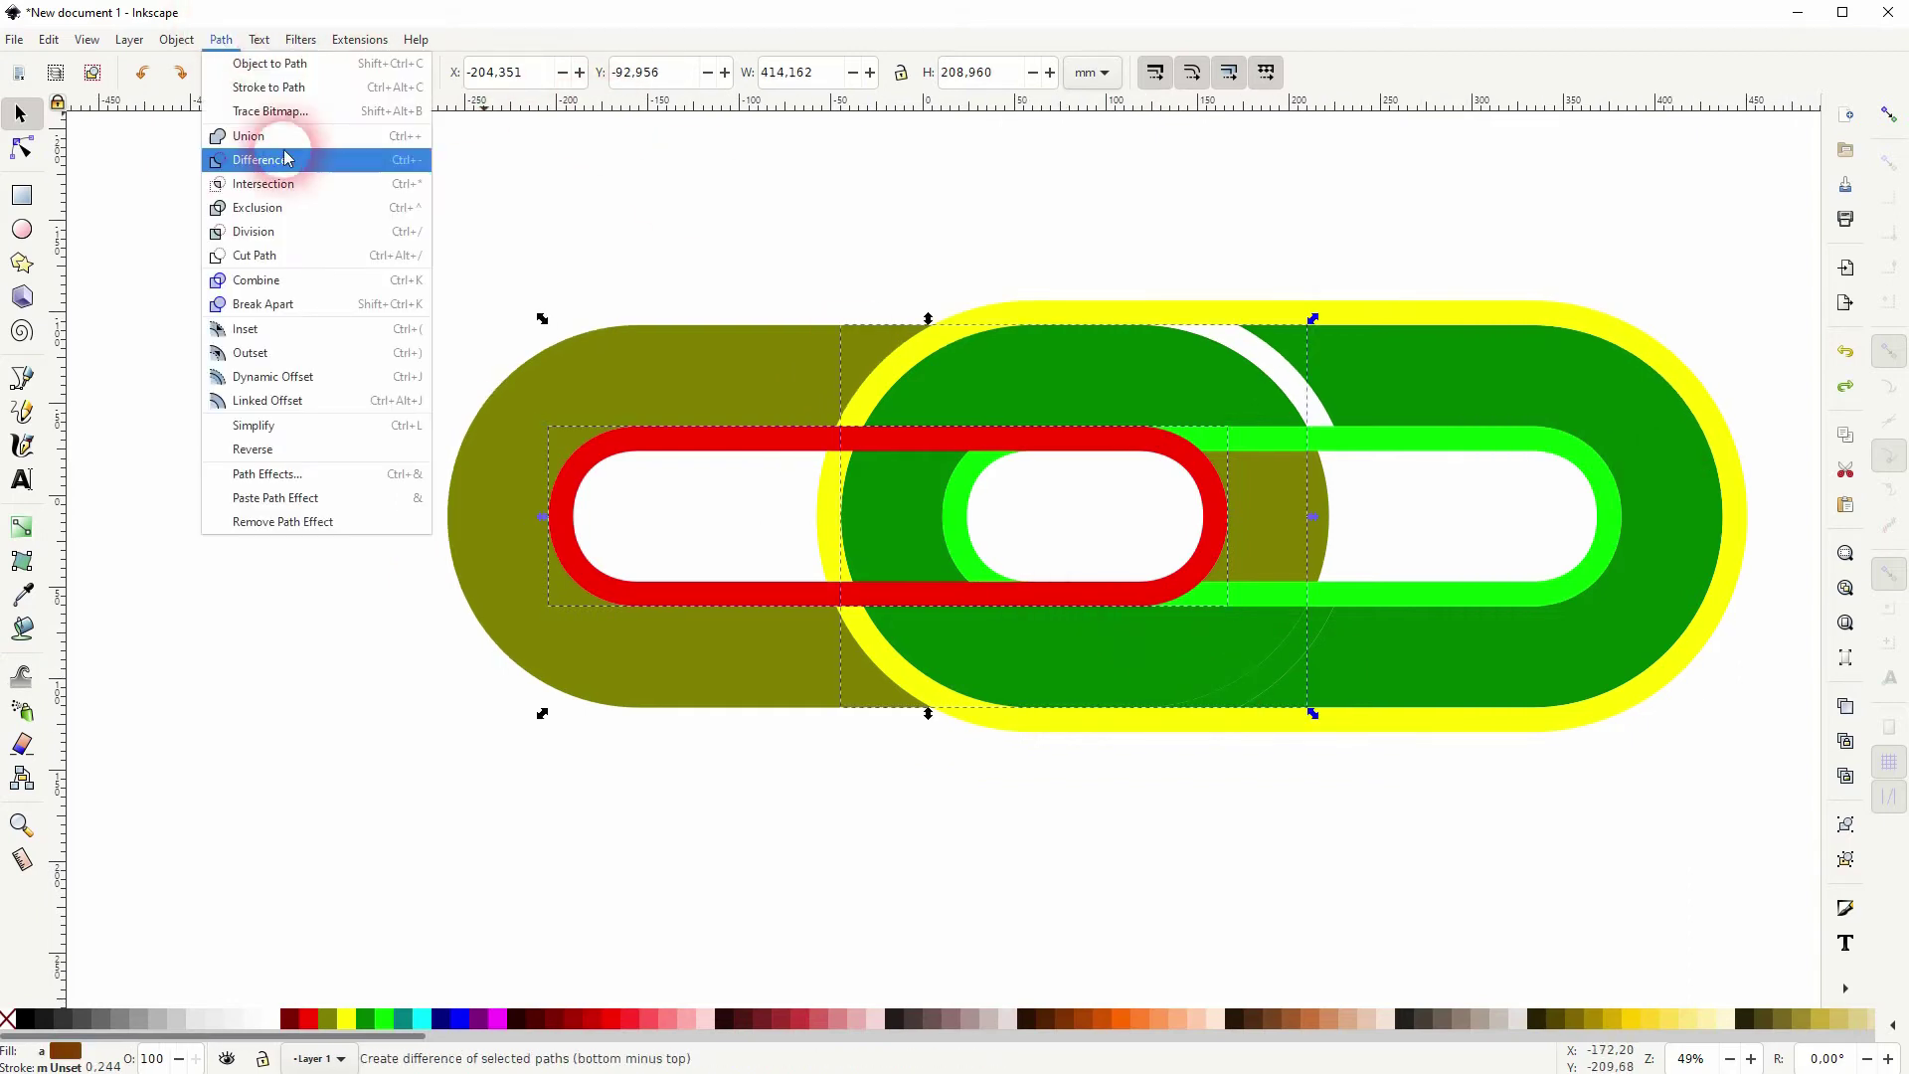
click(288, 161)
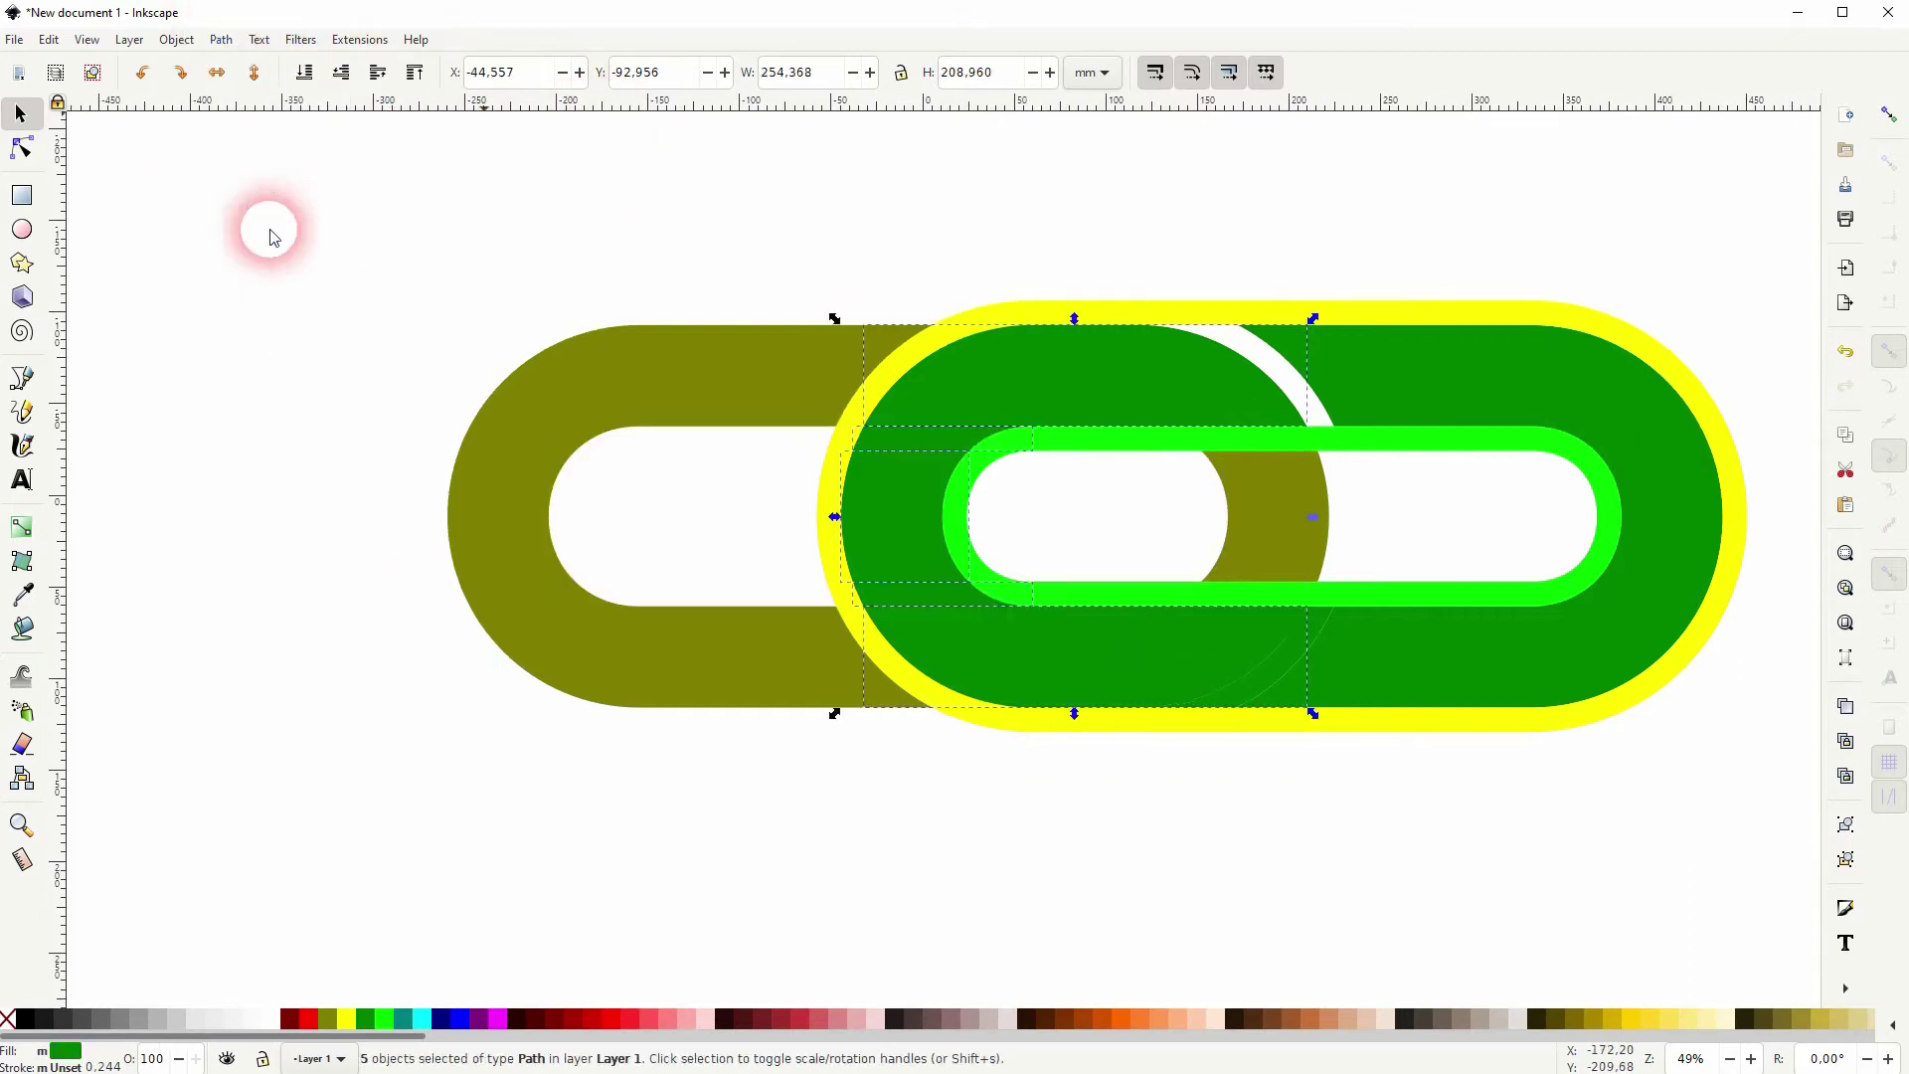
Step: Delete the thin leftover strip, the bright green inner ring and the yellow outer rim
click(1091, 196)
click(897, 438)
key(Delete)
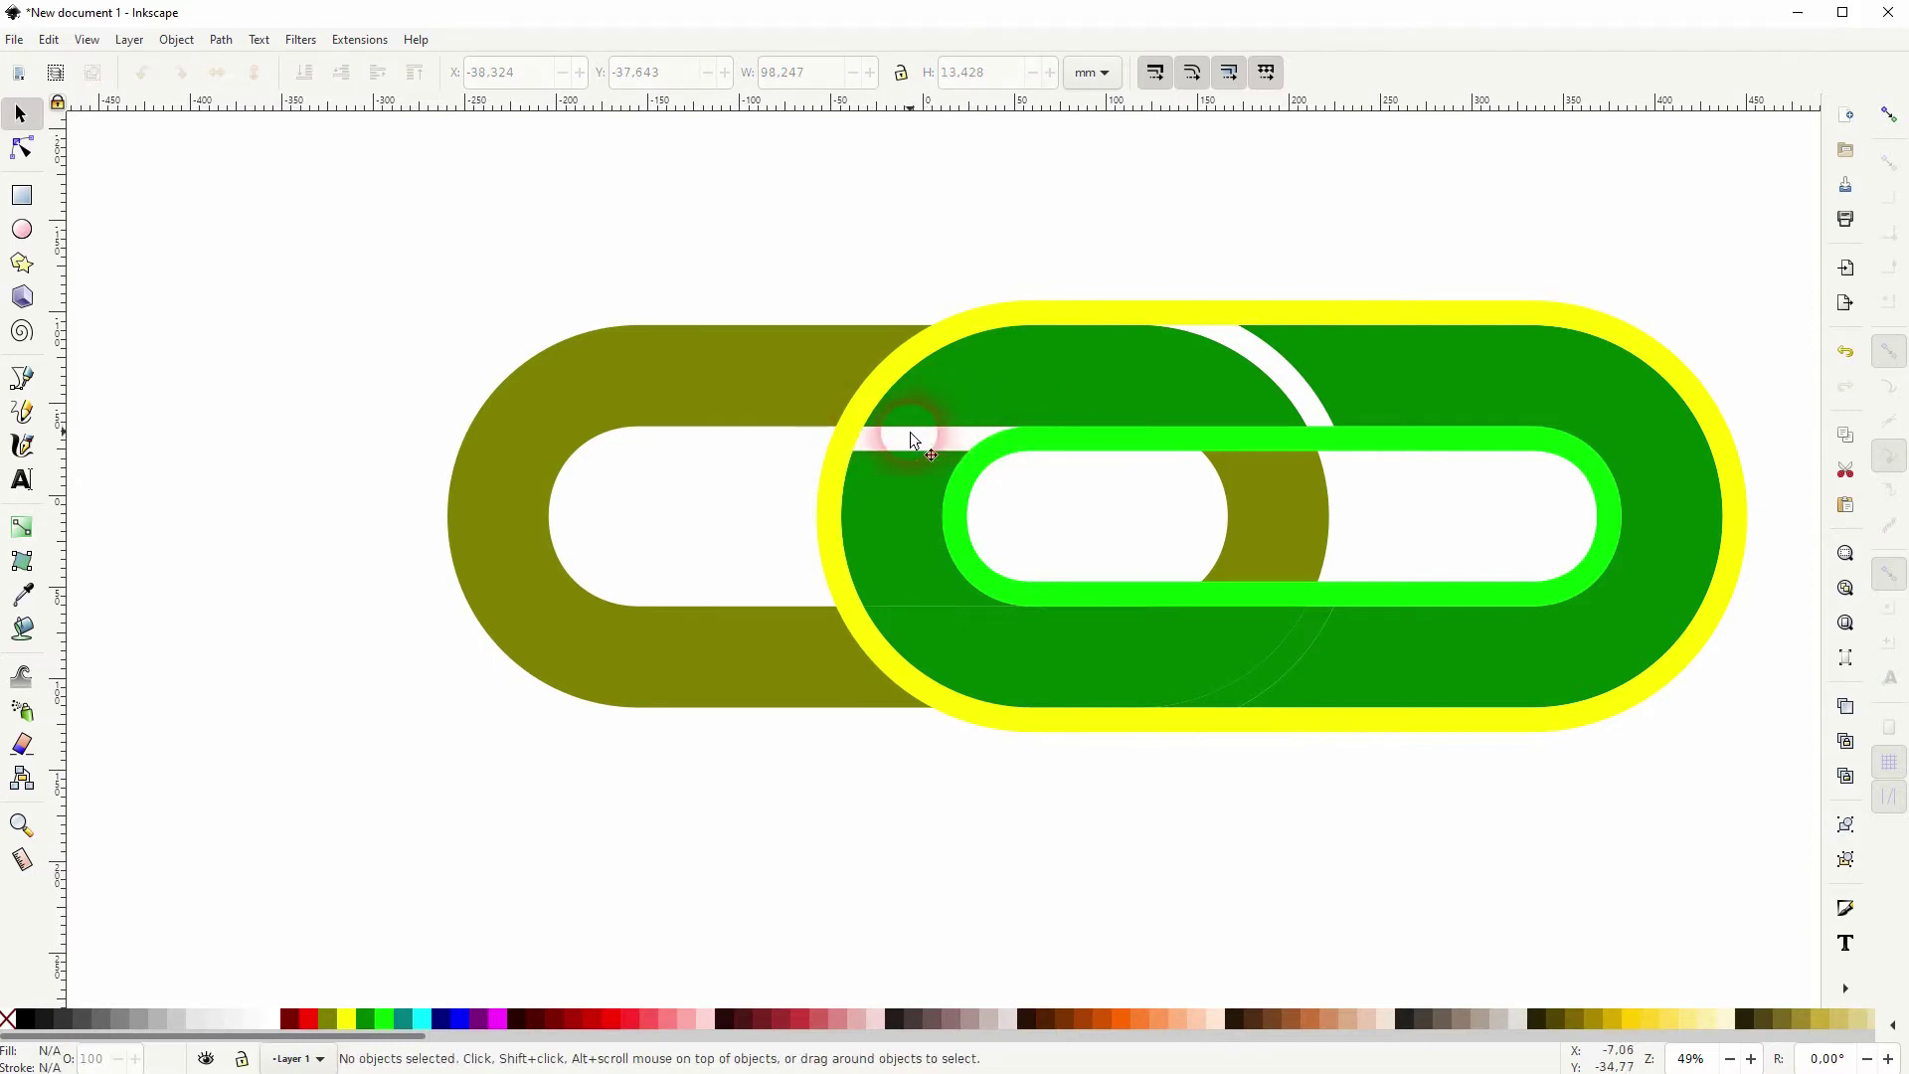
click(1454, 444)
key(Delete)
click(1646, 338)
key(Delete)
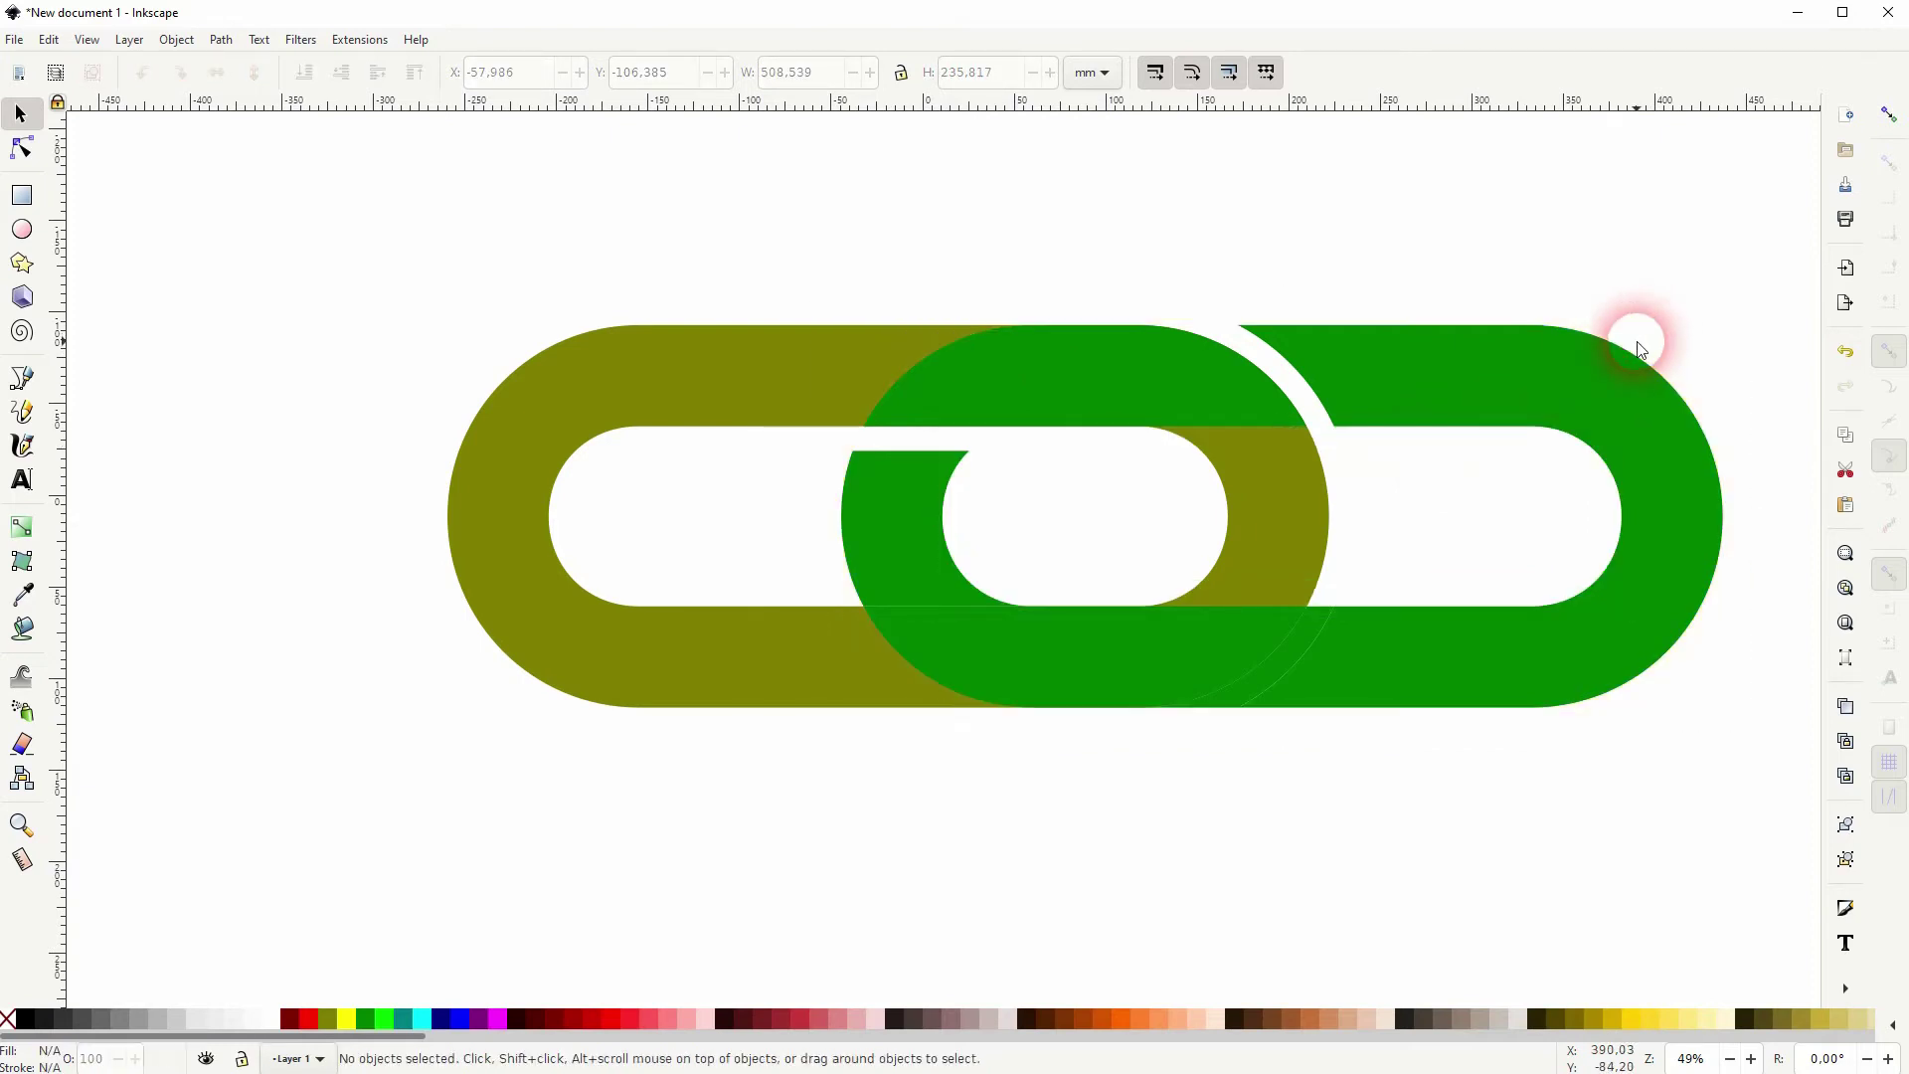
drag(802, 792, 1782, 232)
Step: Group the green link's pieces, colour the group teal, and rotate it 180° over the olive link
key(ctrl+g)
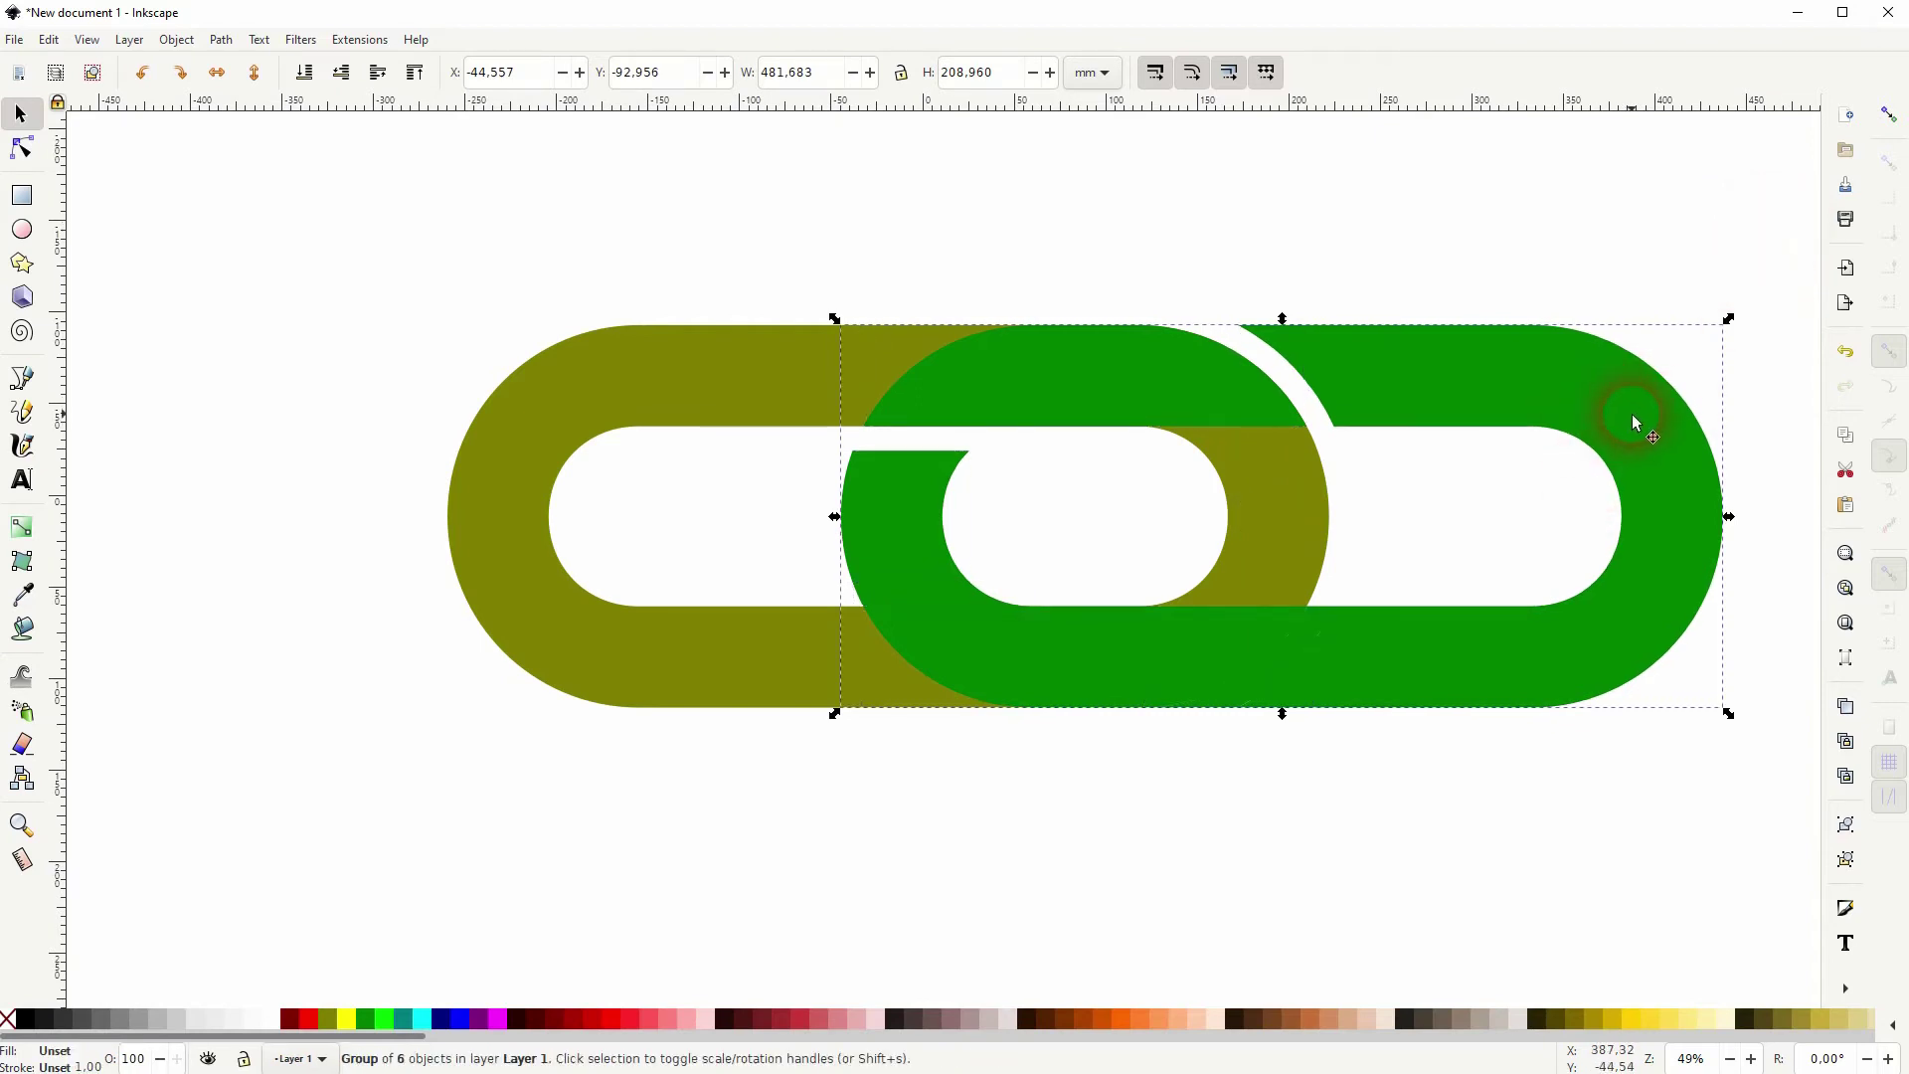
click(405, 1020)
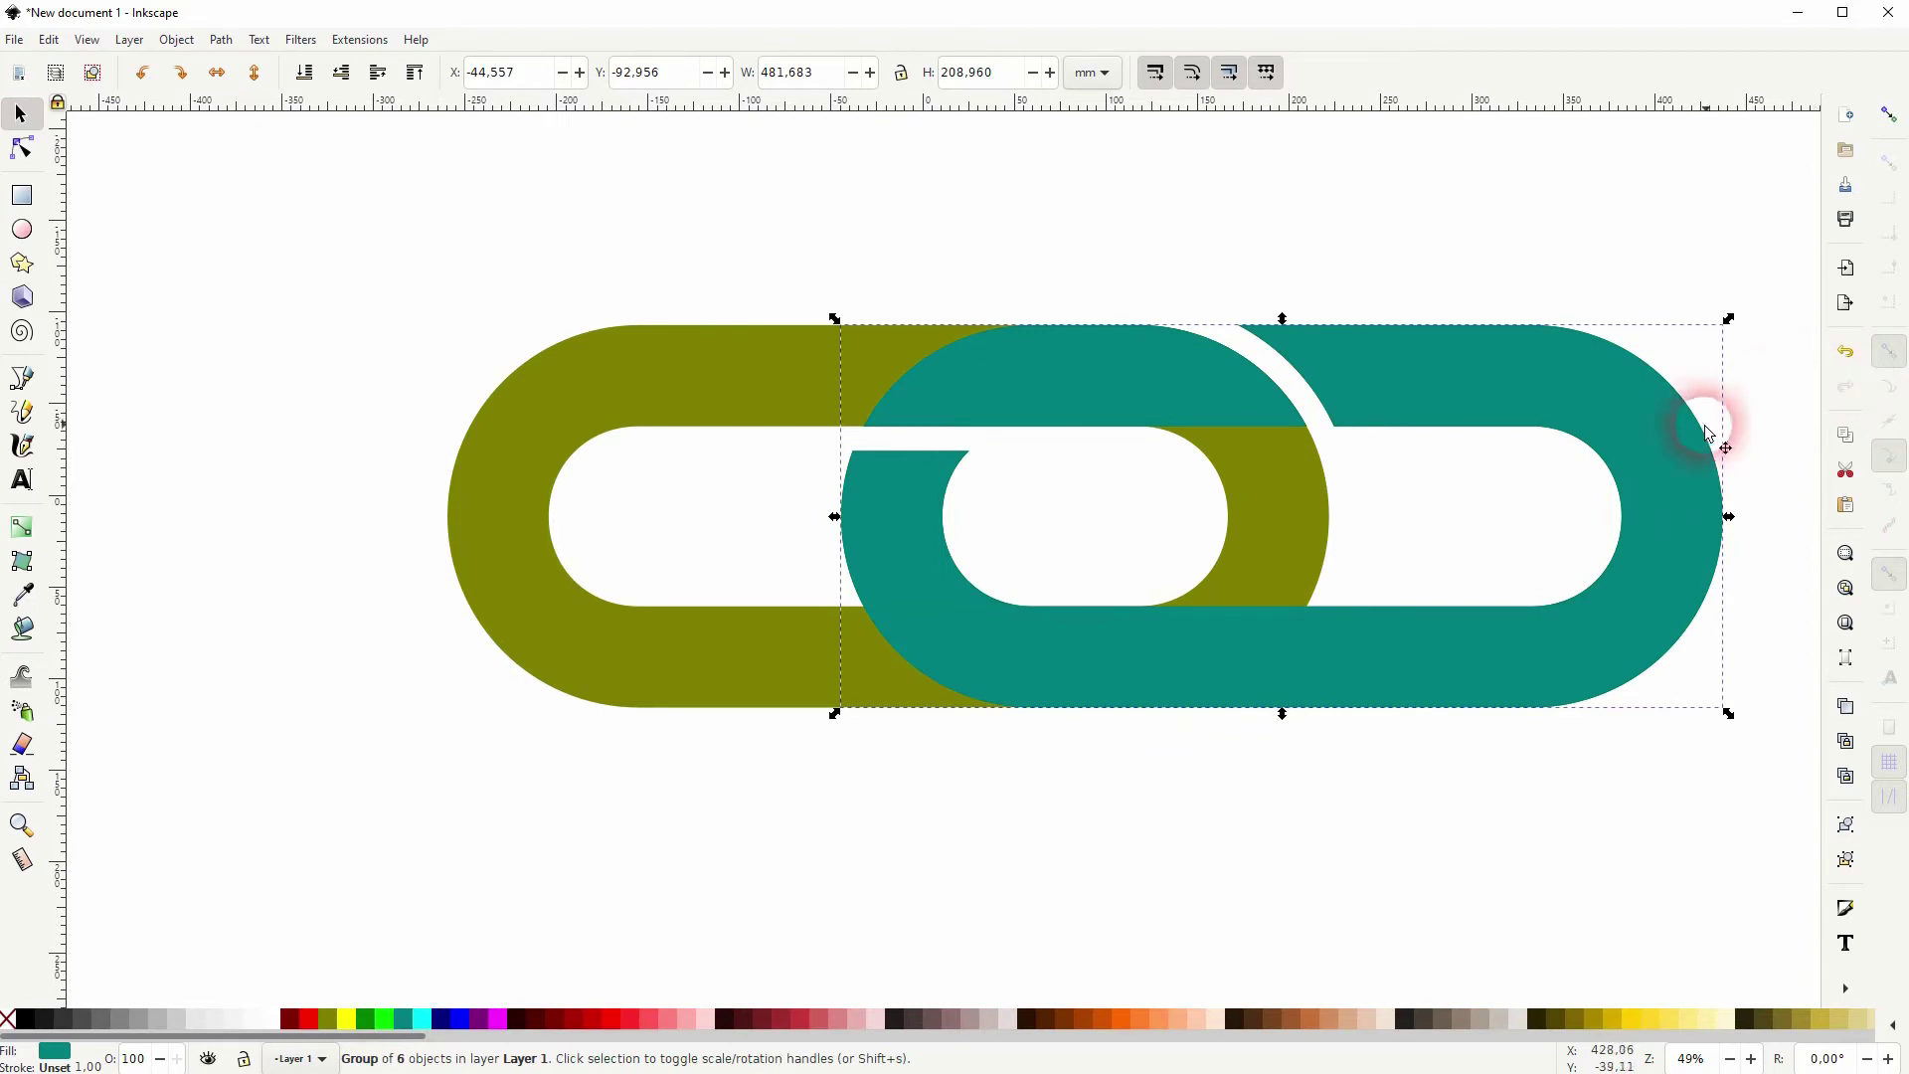
drag(1663, 448, 1267, 481)
click(1311, 532)
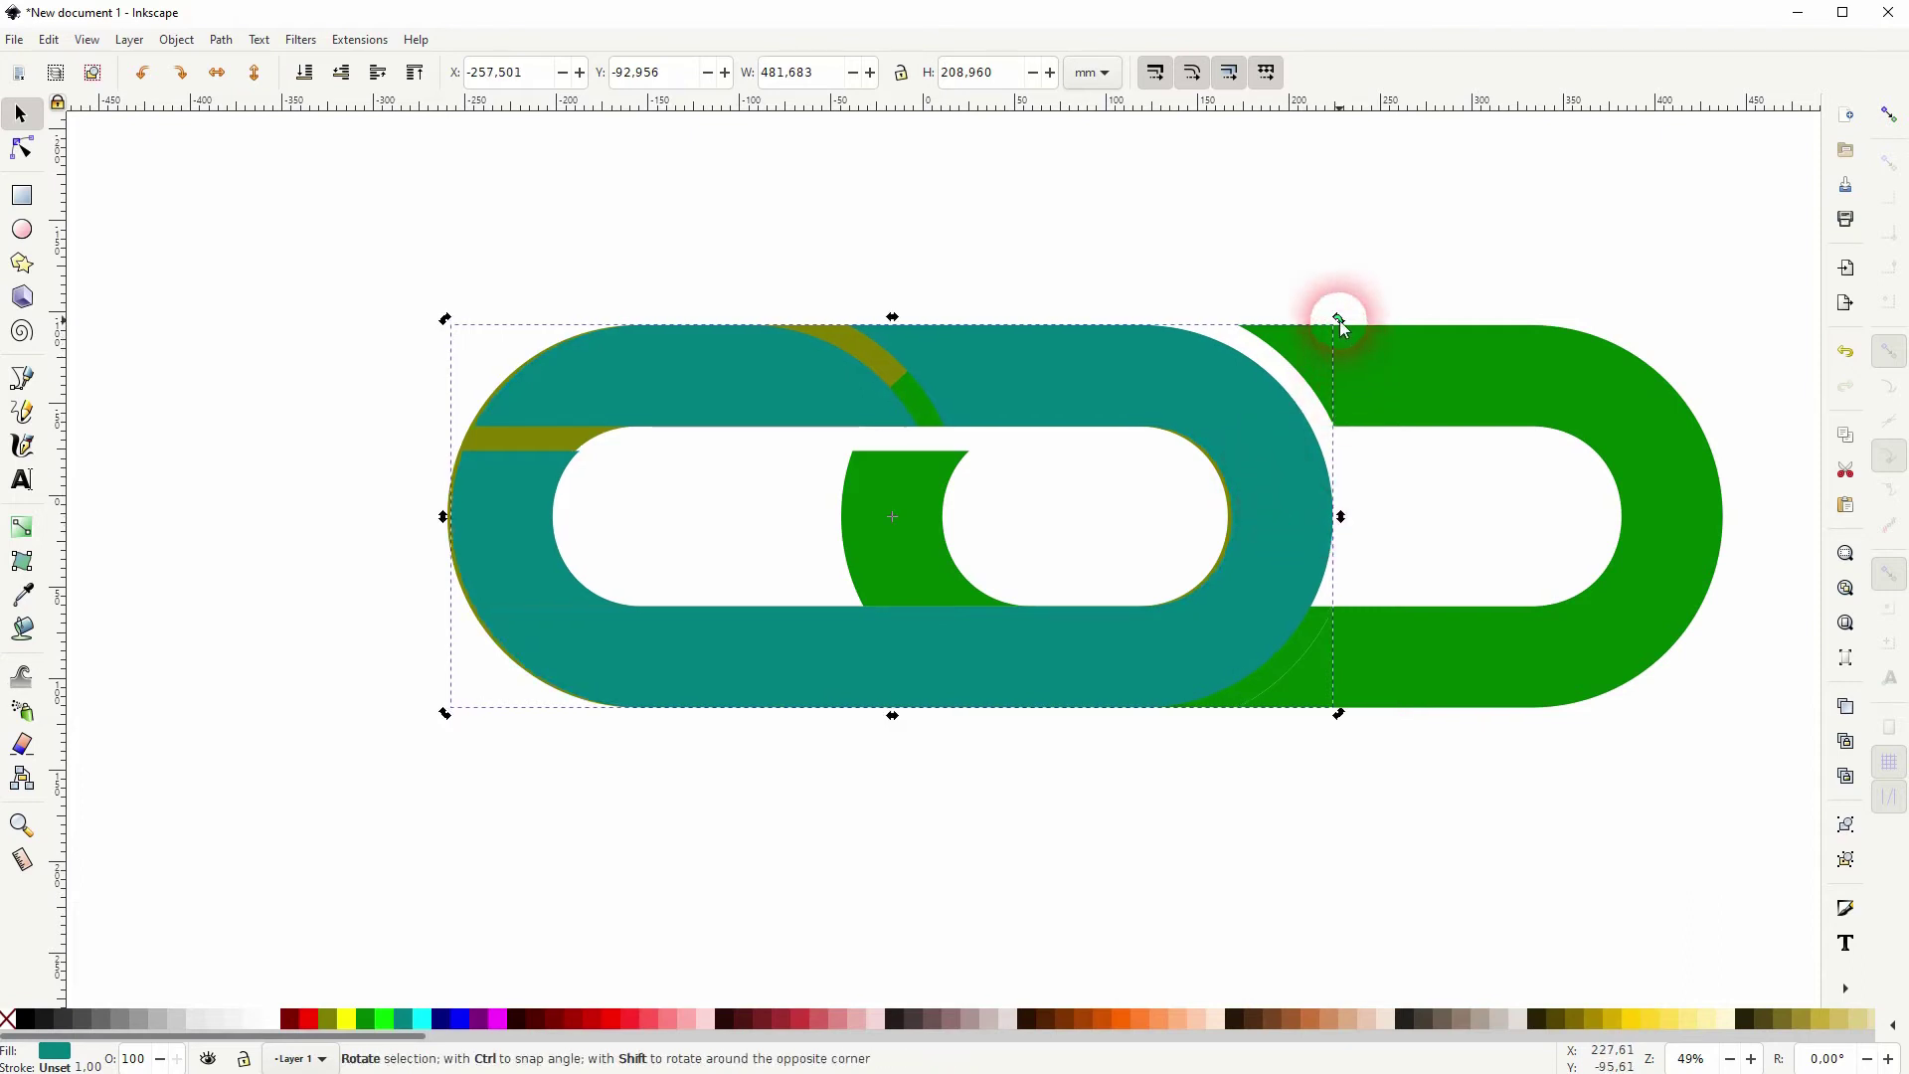
drag(1340, 321, 507, 646)
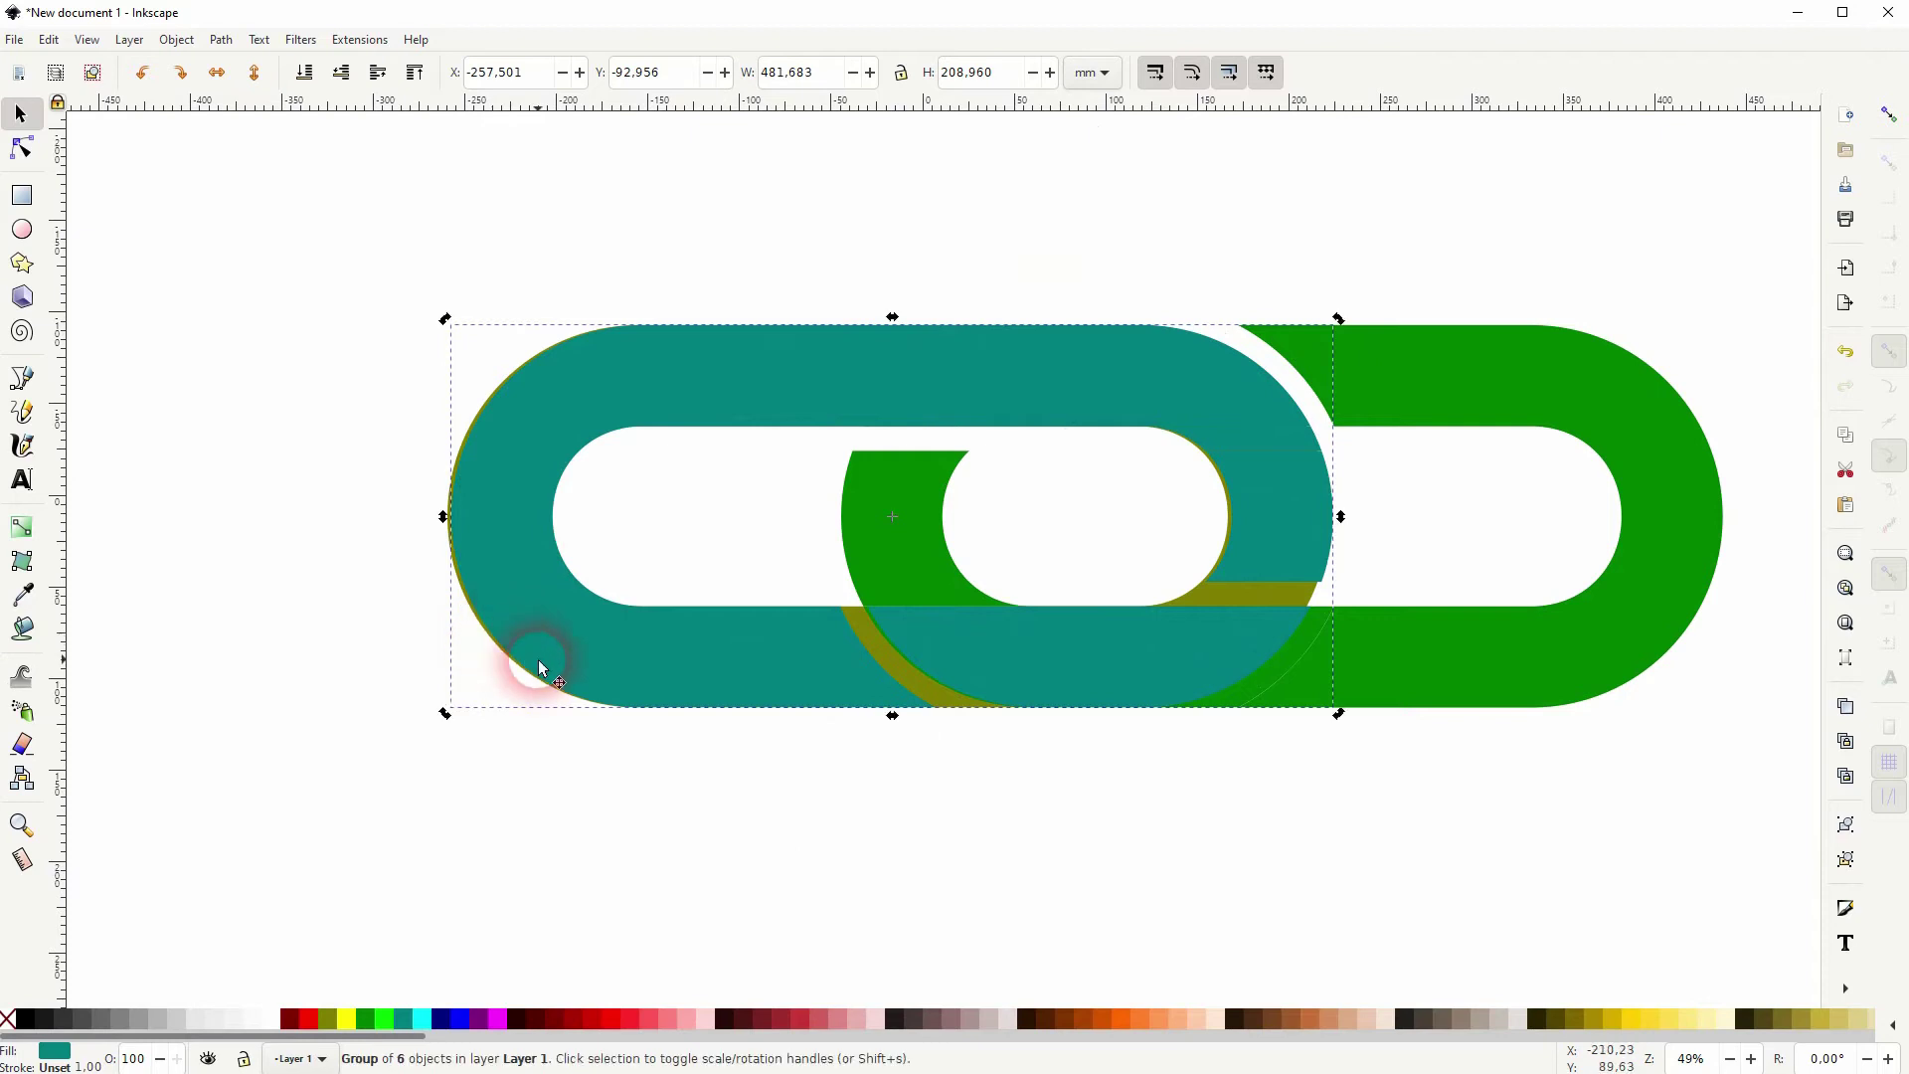
Step: With snapping on, shift the teal group about 2.5 mm left to X -259.806 mm
click(1893, 118)
scroll(1286, 533, up, 5)
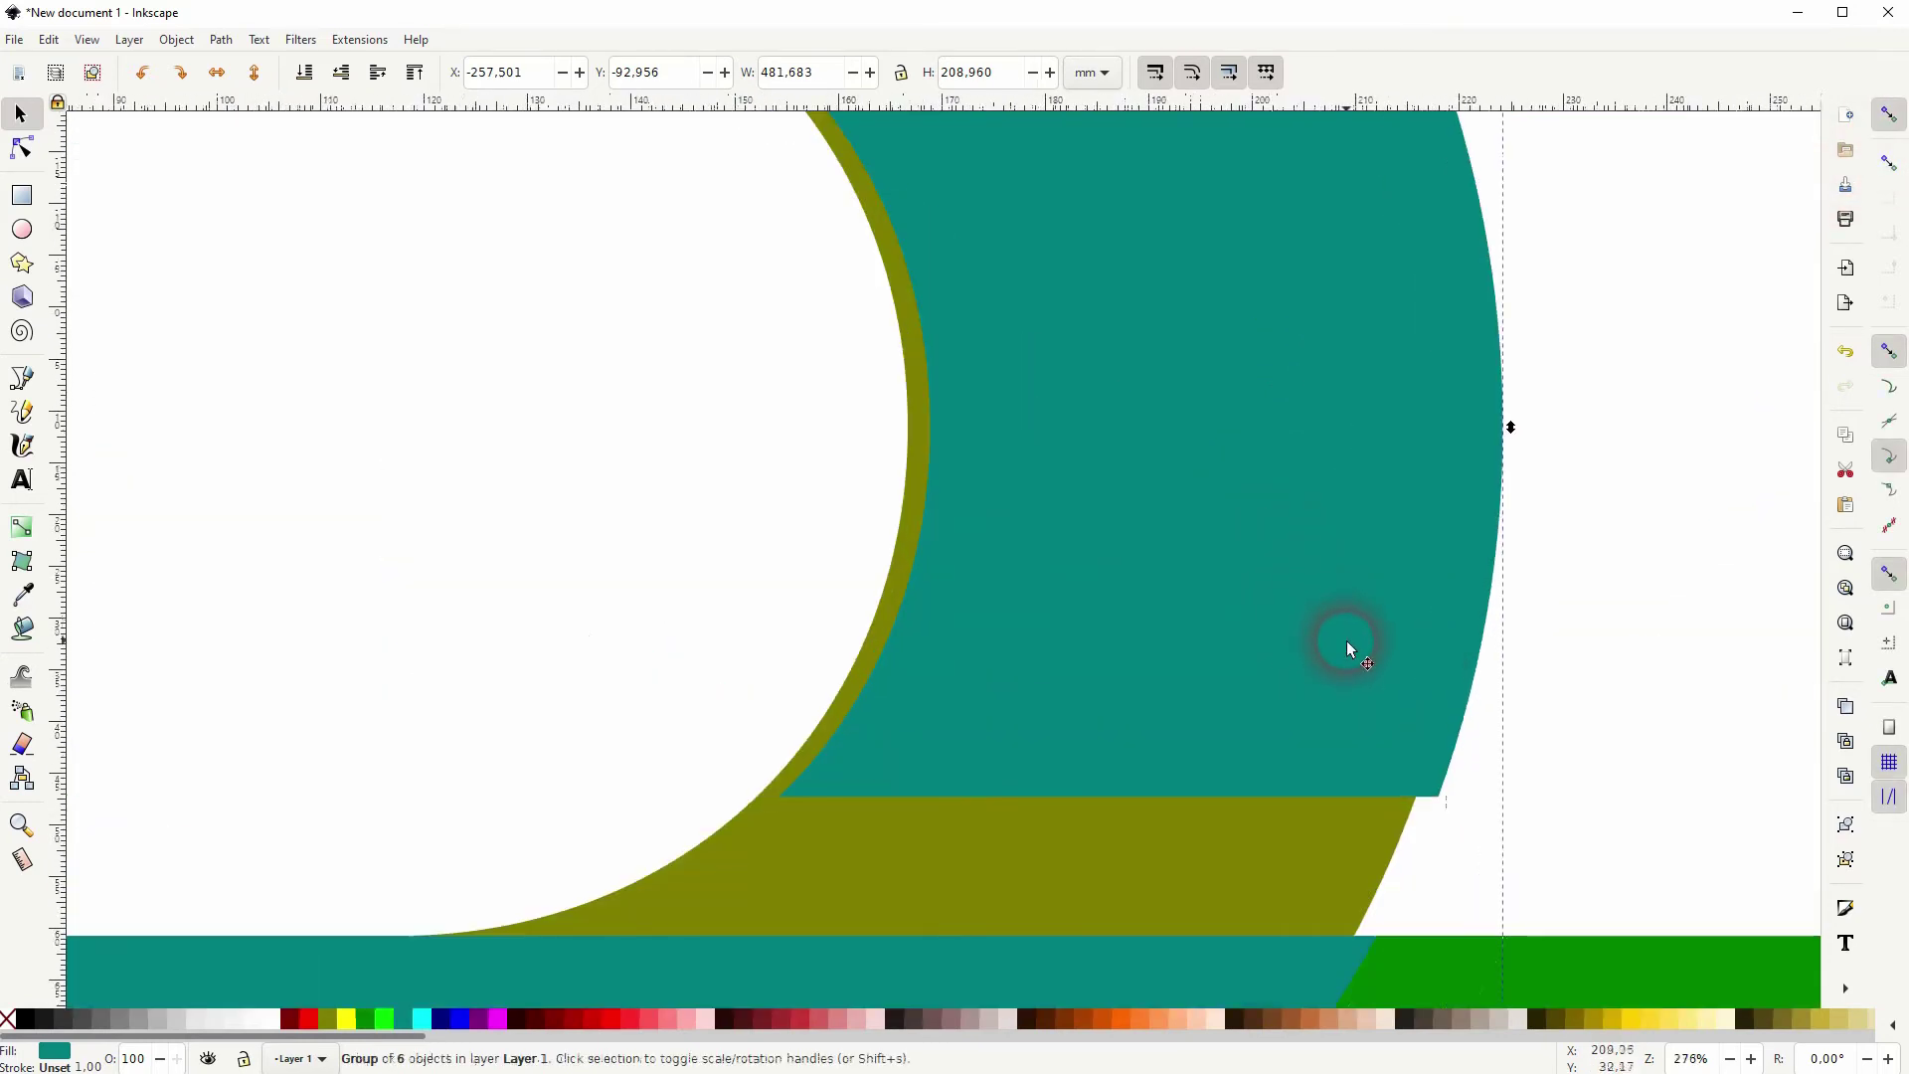
drag(1347, 641, 1321, 643)
ctrl+click(1321, 642)
key(Escape)
scroll(1076, 771, down, 6)
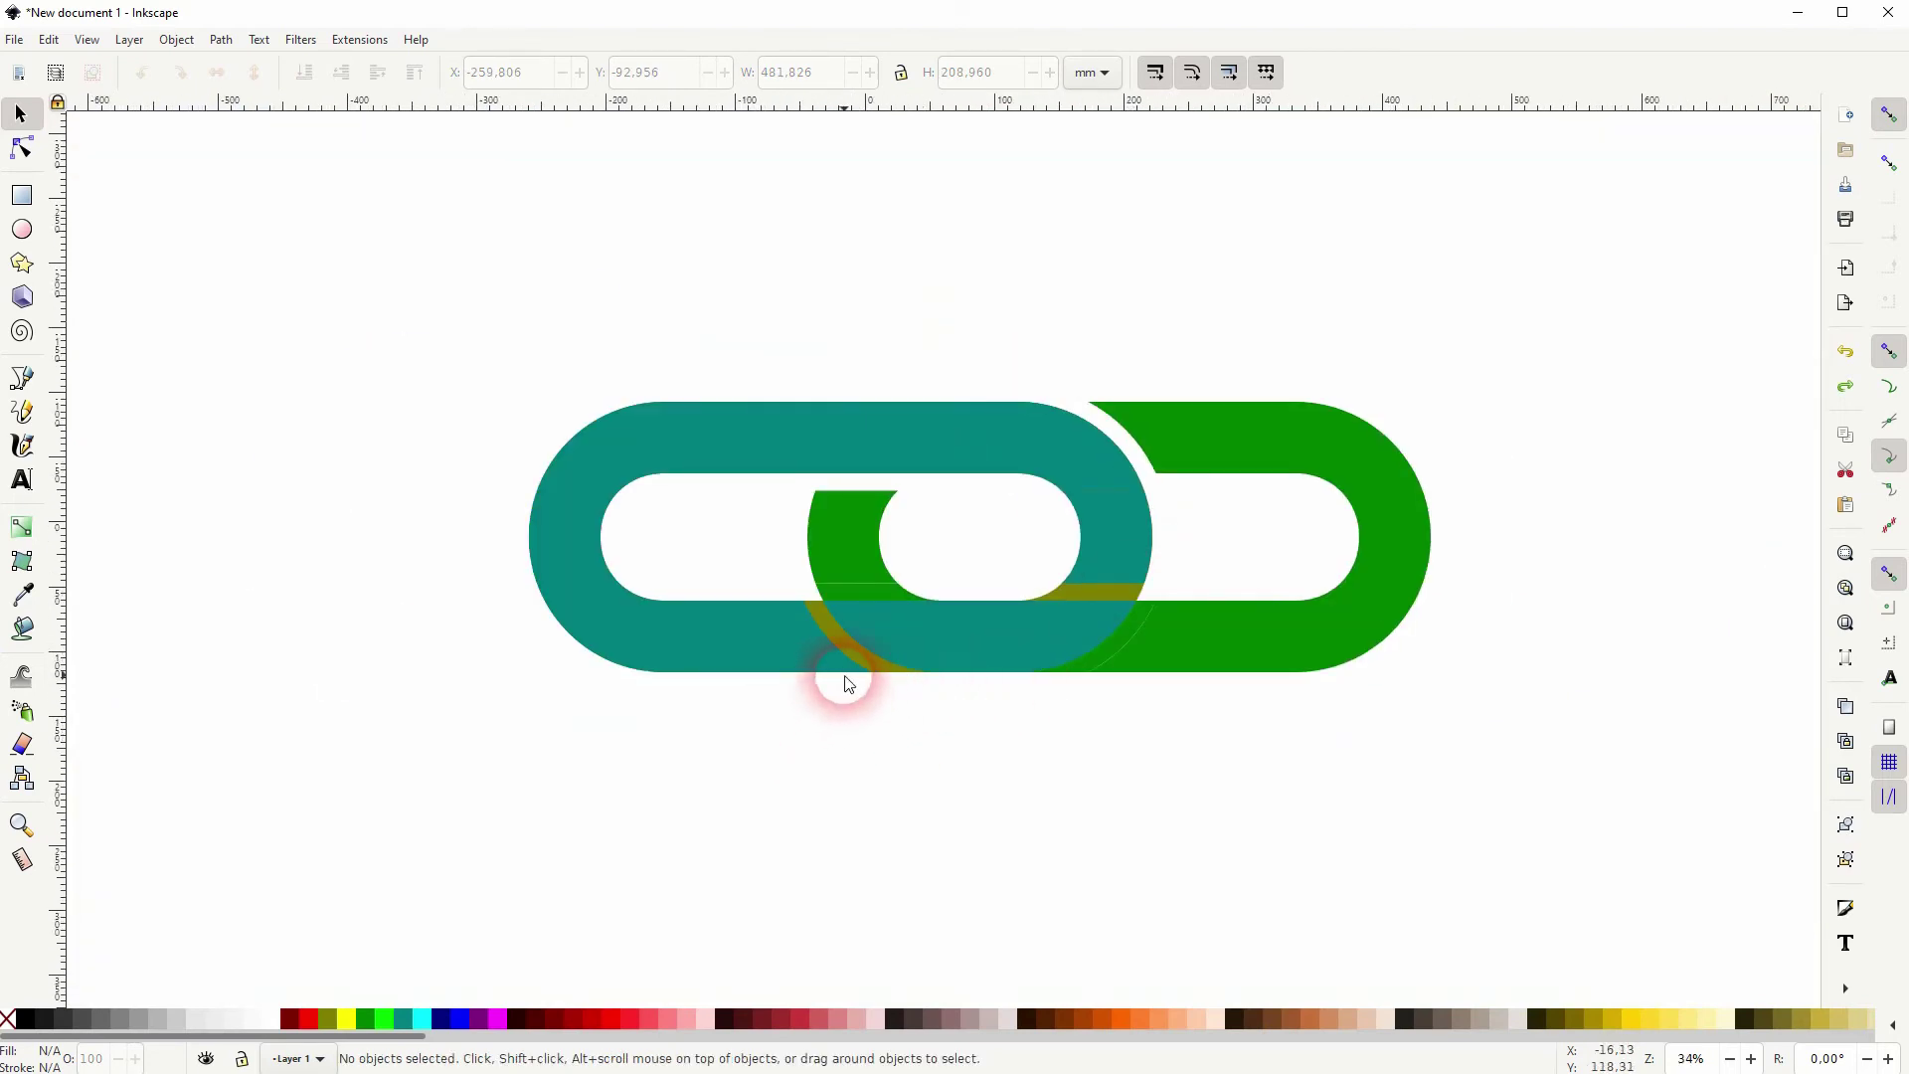
Step: Delete the olive strip inside the teal link group
click(869, 665)
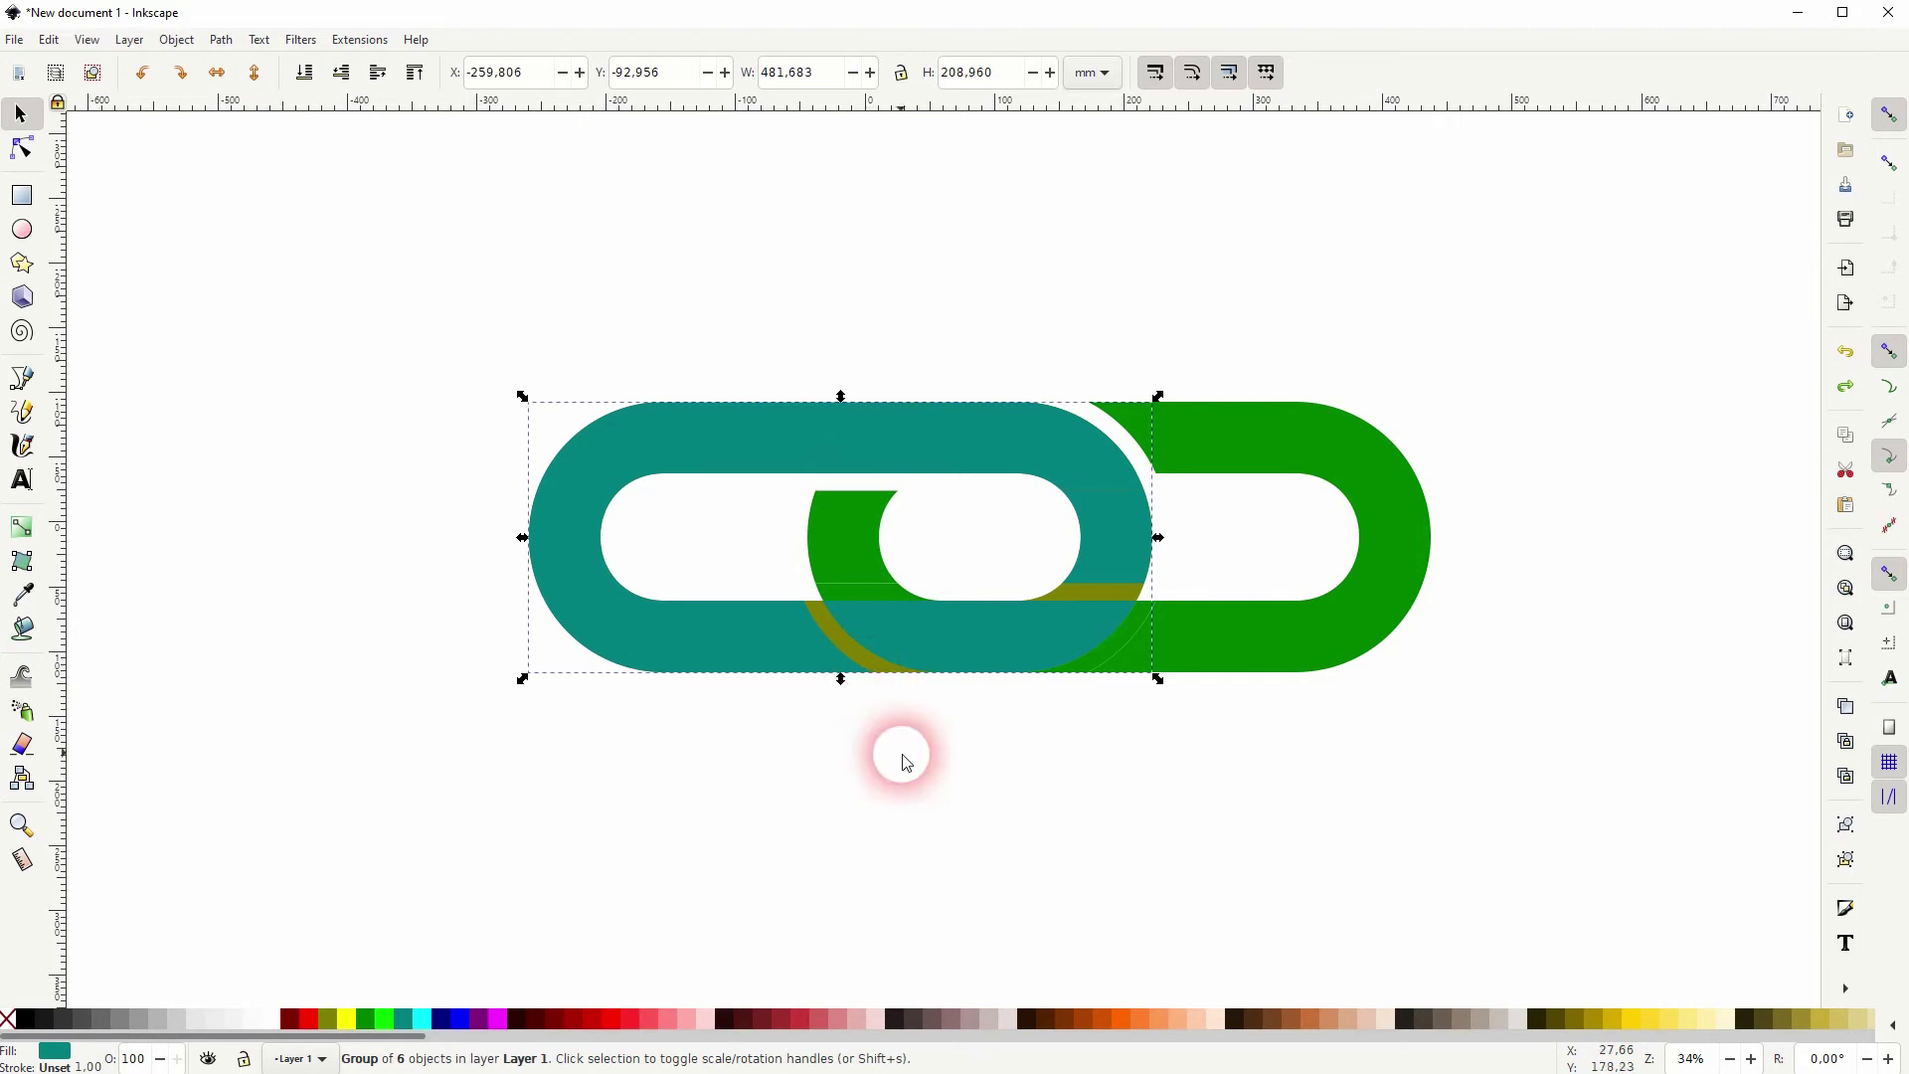
click(866, 683)
ctrl+scroll(871, 676, up, 6)
ctrl+click(870, 558)
key(Delete)
Step: Bring the chain links back into view and select all pieces of both links
ctrl+scroll(870, 558, down, 4)
drag(1056, 420, 1033, 625)
drag(124, 783, 1415, 192)
scroll(1320, 712, up, 5)
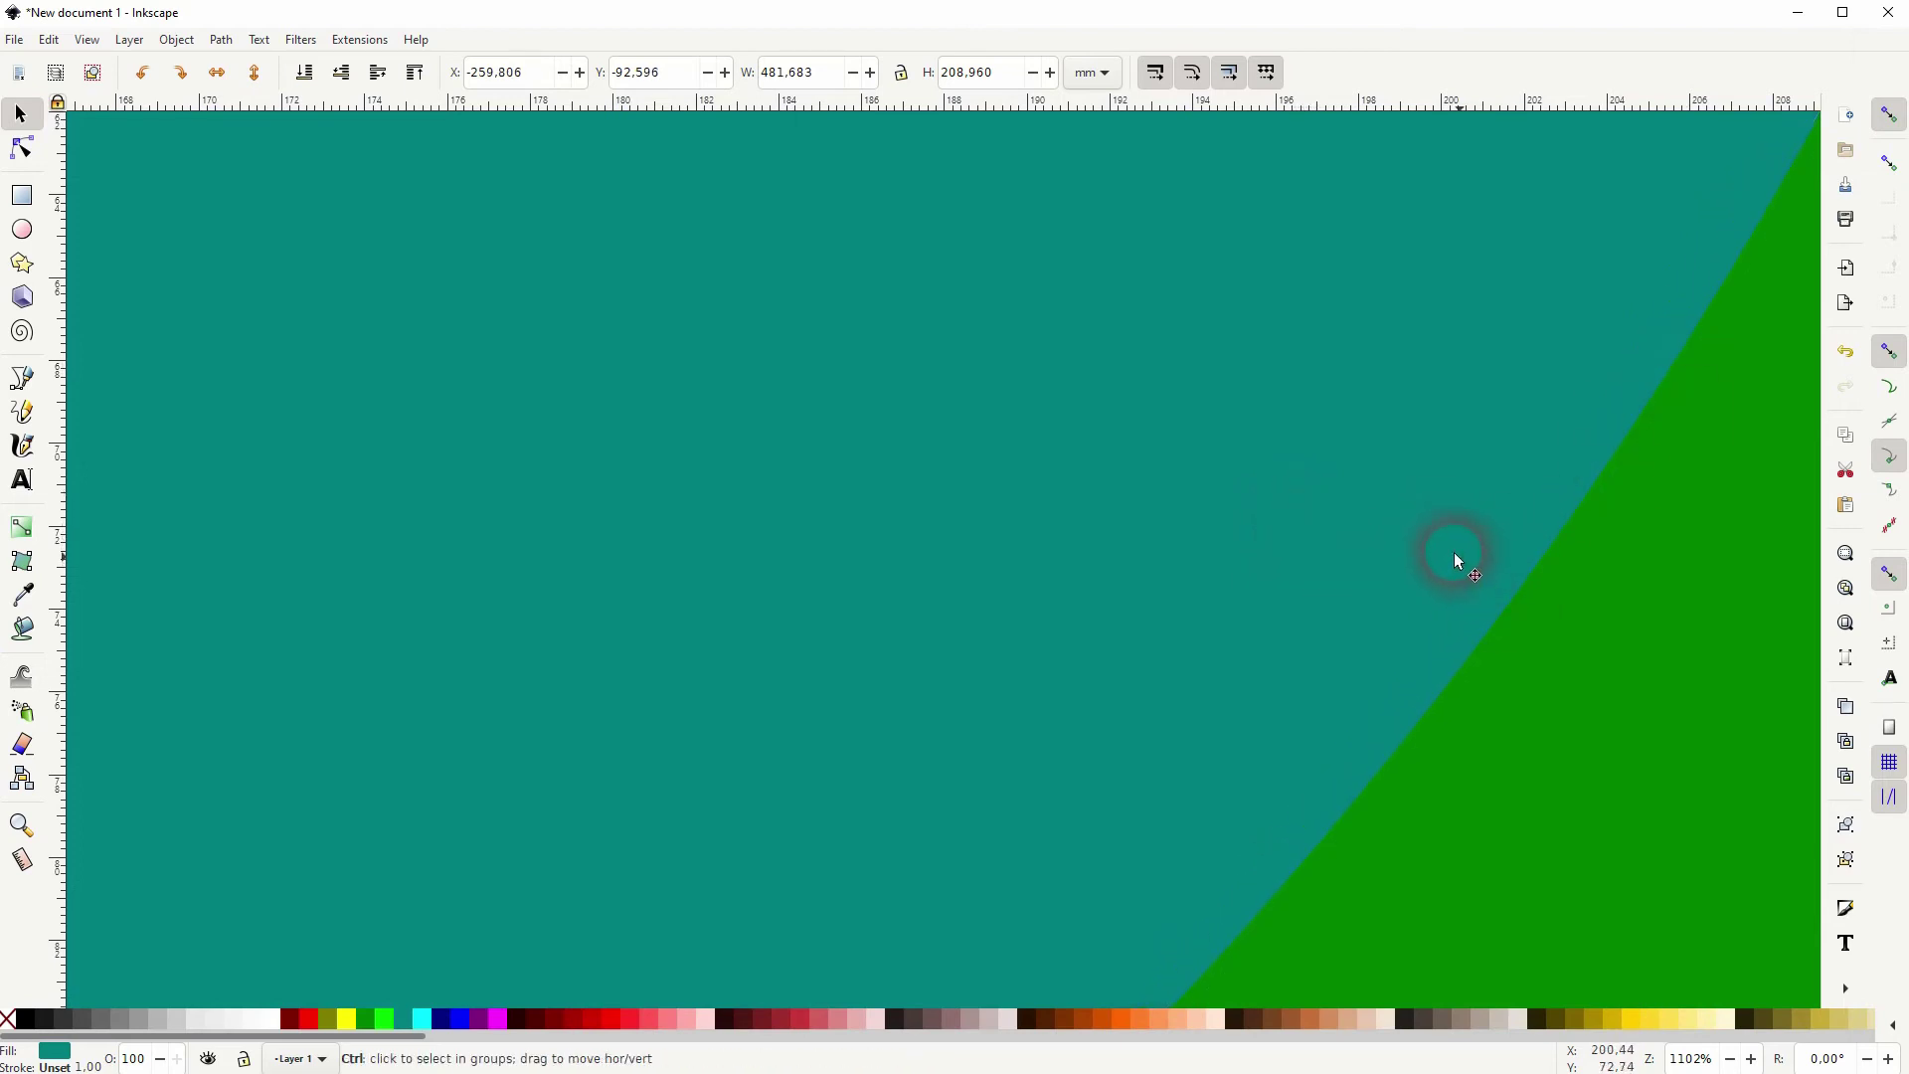
scroll(1450, 551, down, 6)
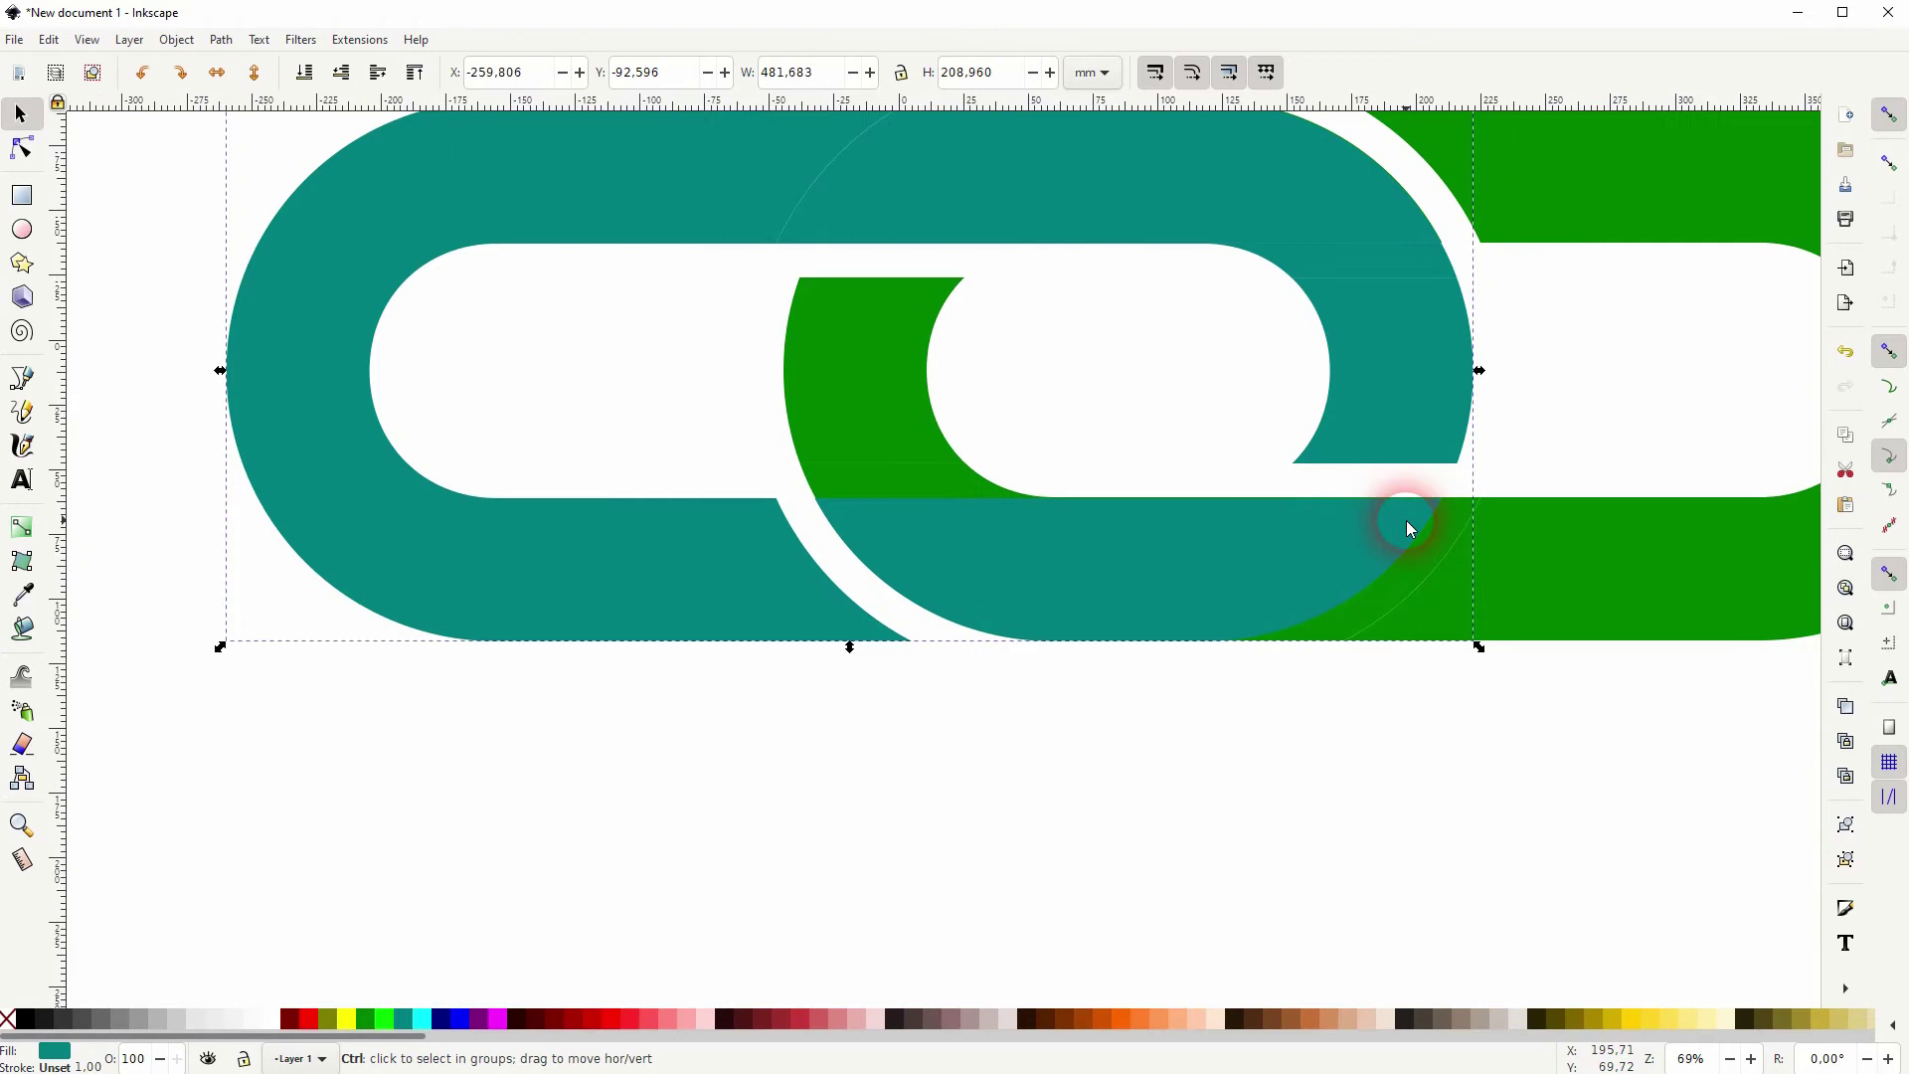
scroll(1406, 521, up, 3)
scroll(1329, 581, down, 1)
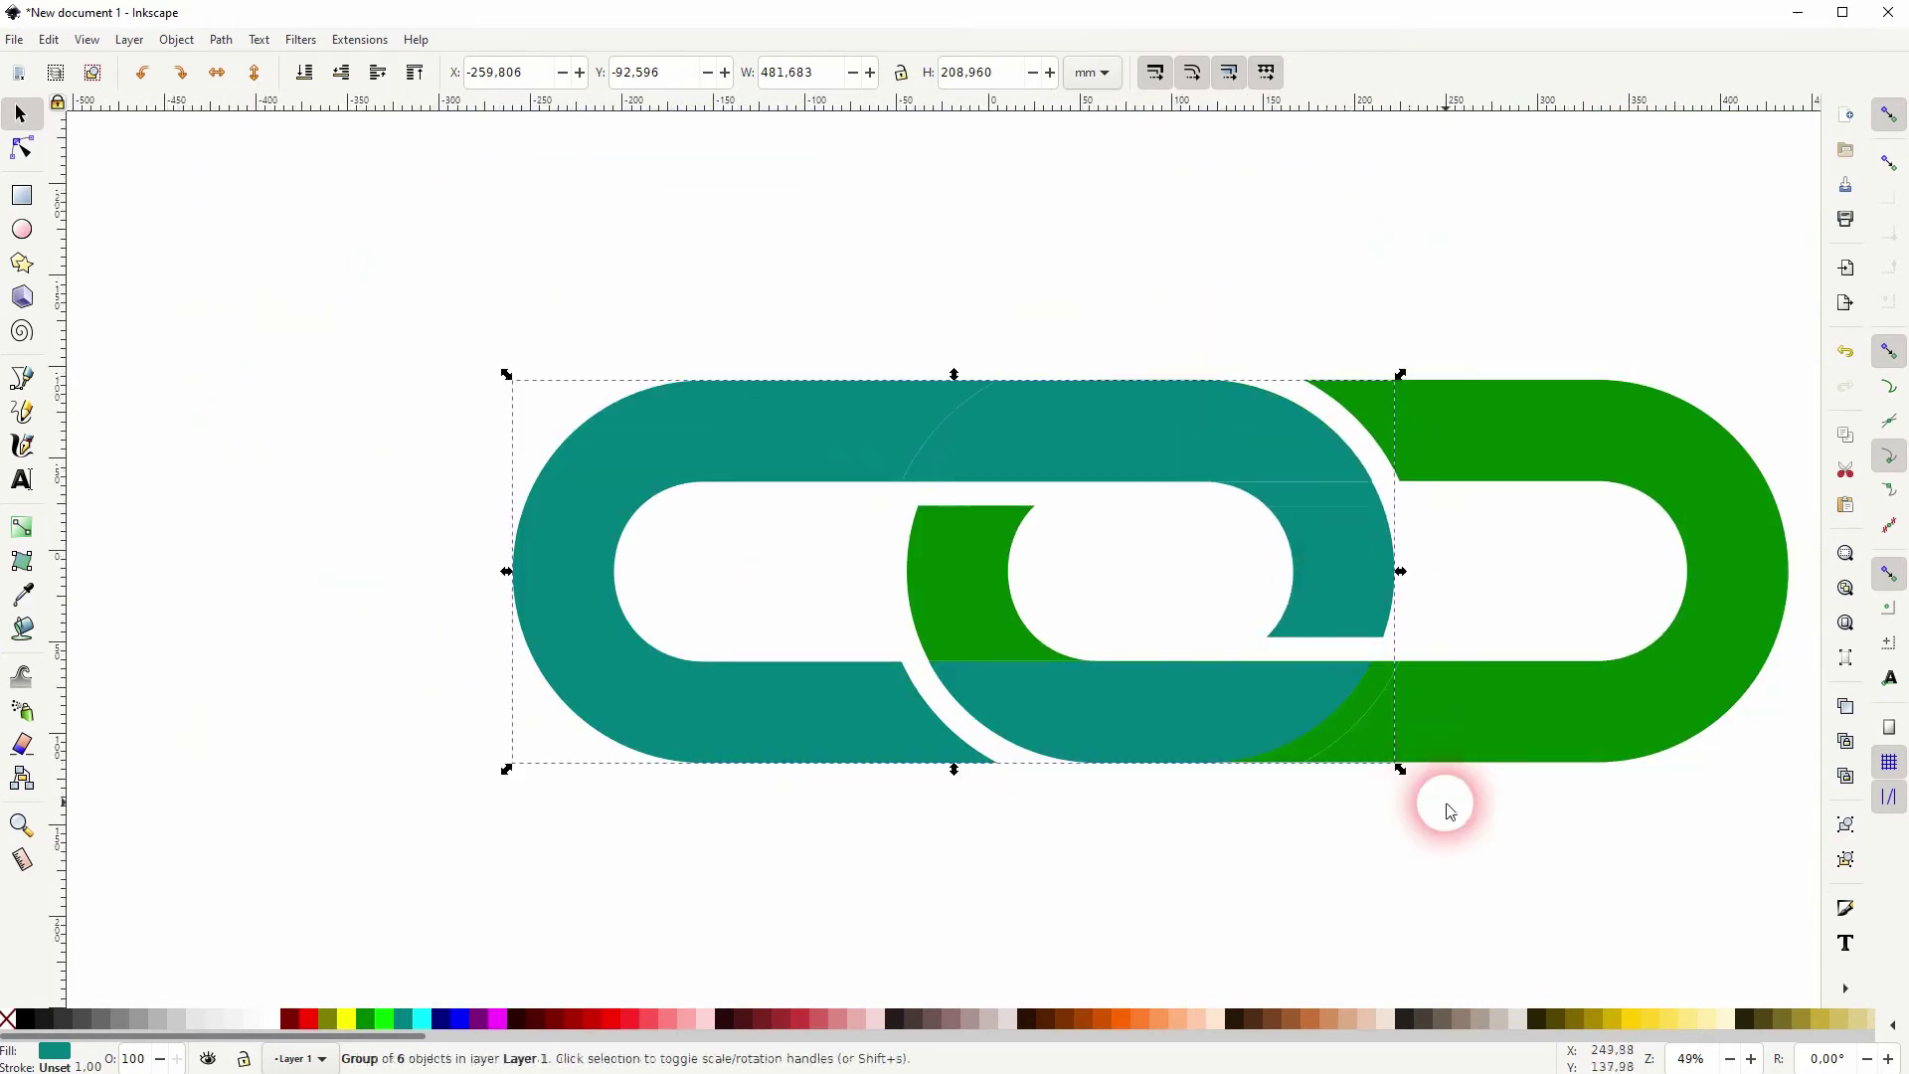
Step: Apply Path > Combine to the link pieces, then again to both selected chain links
click(221, 38)
click(267, 284)
click(1124, 426)
click(1227, 827)
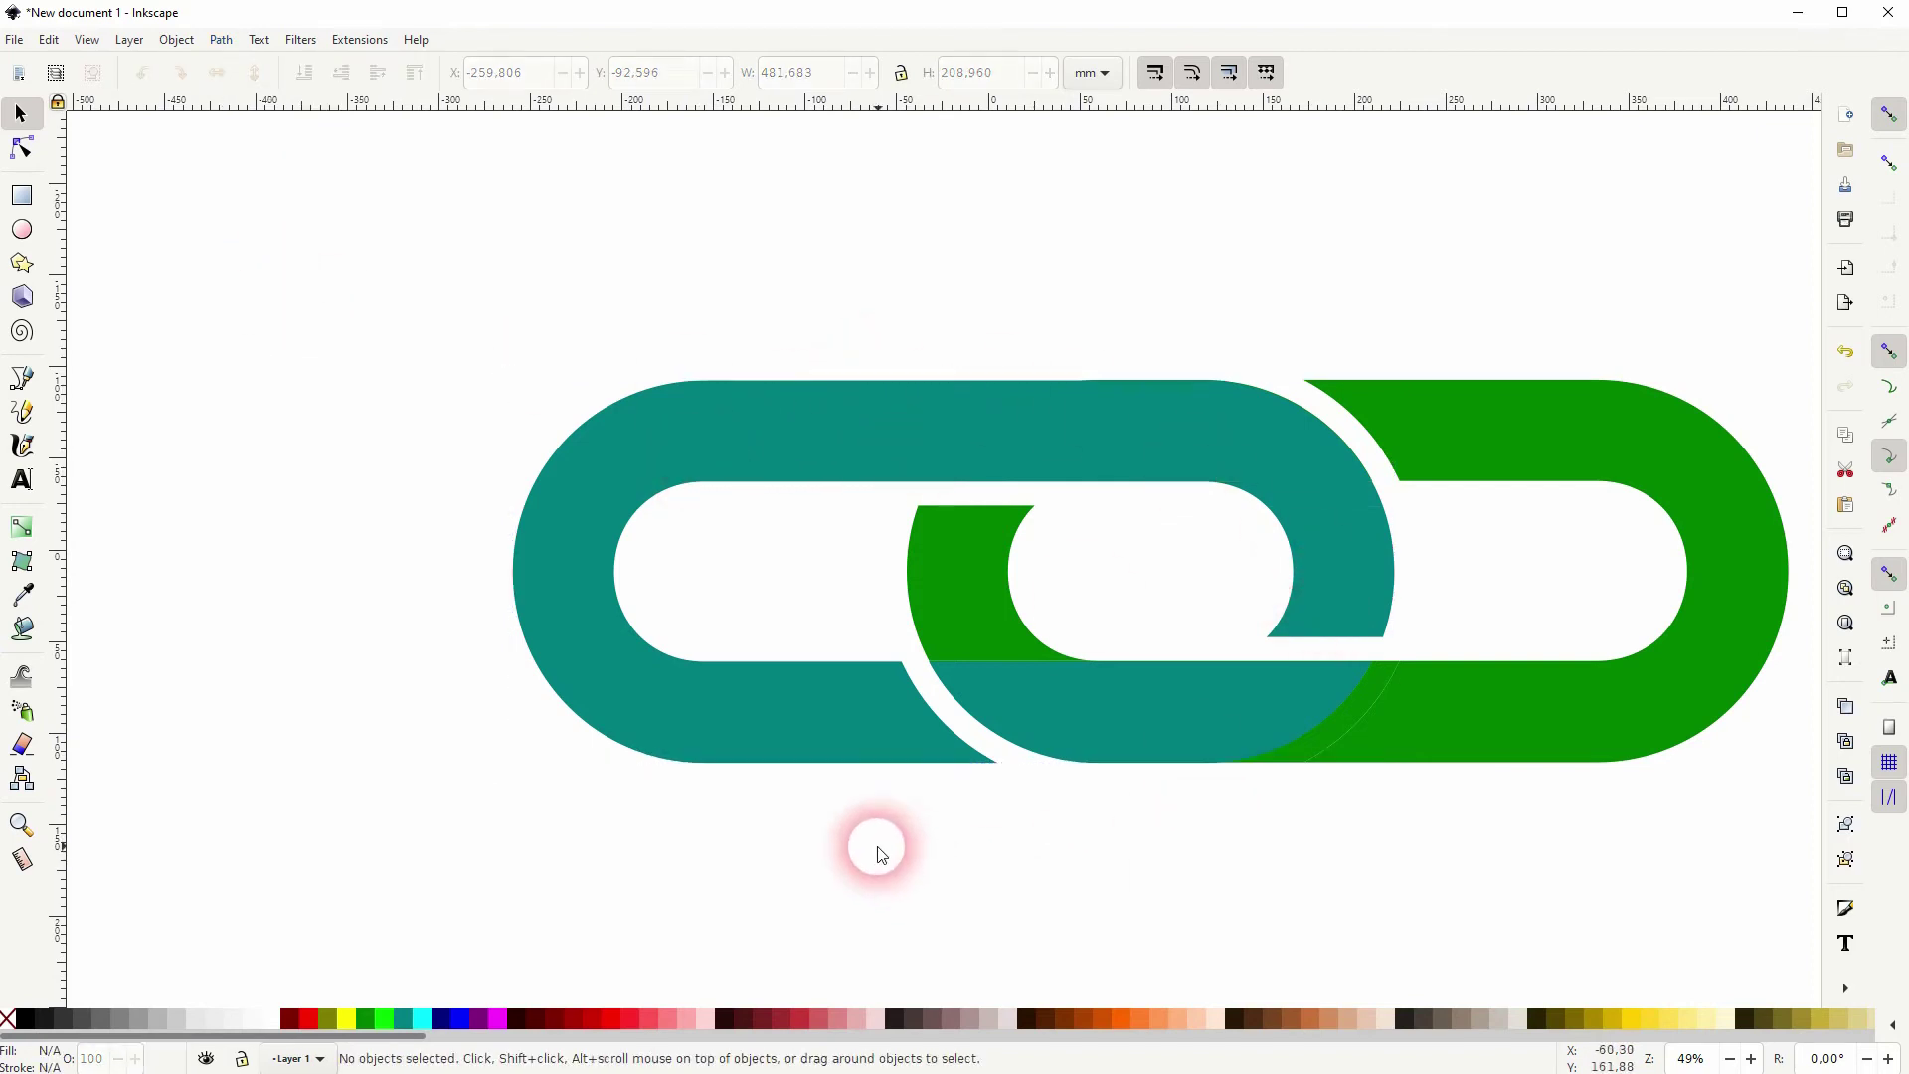
drag(875, 842, 1807, 295)
click(221, 39)
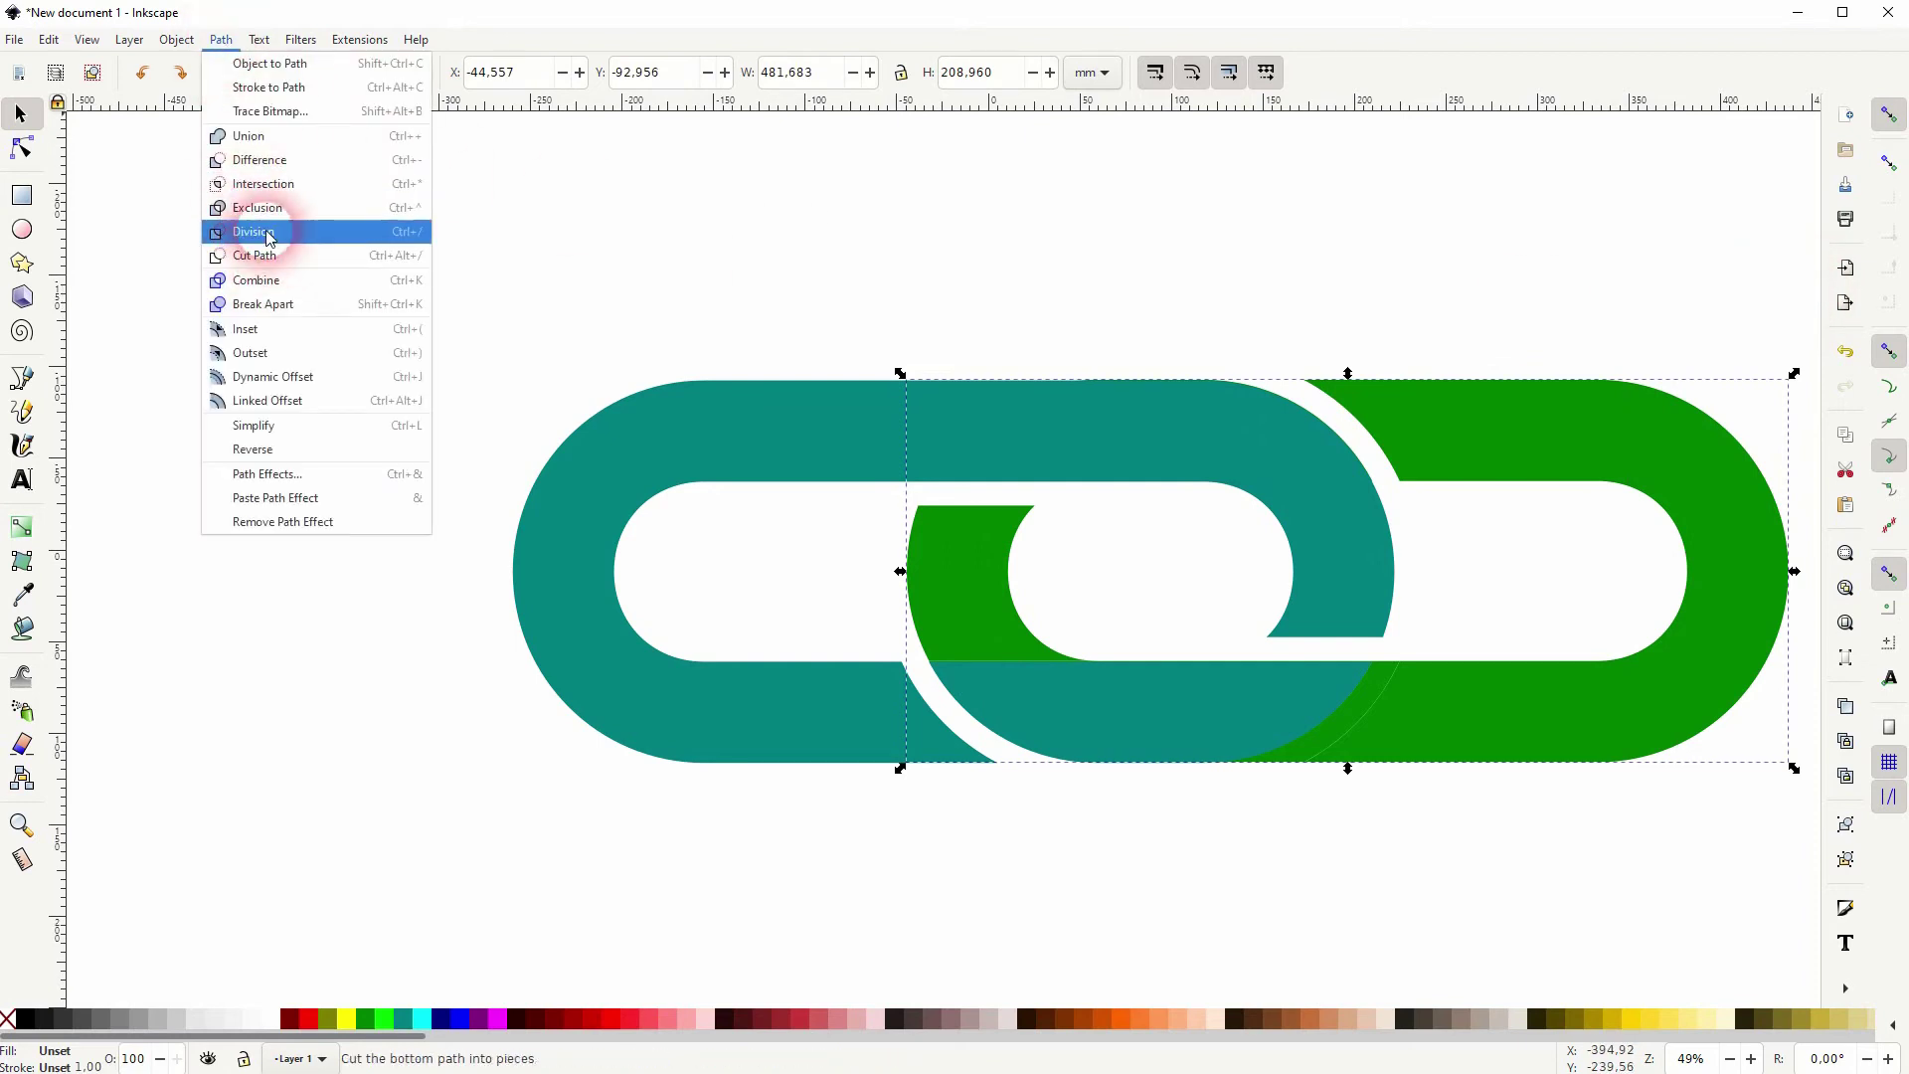
click(261, 279)
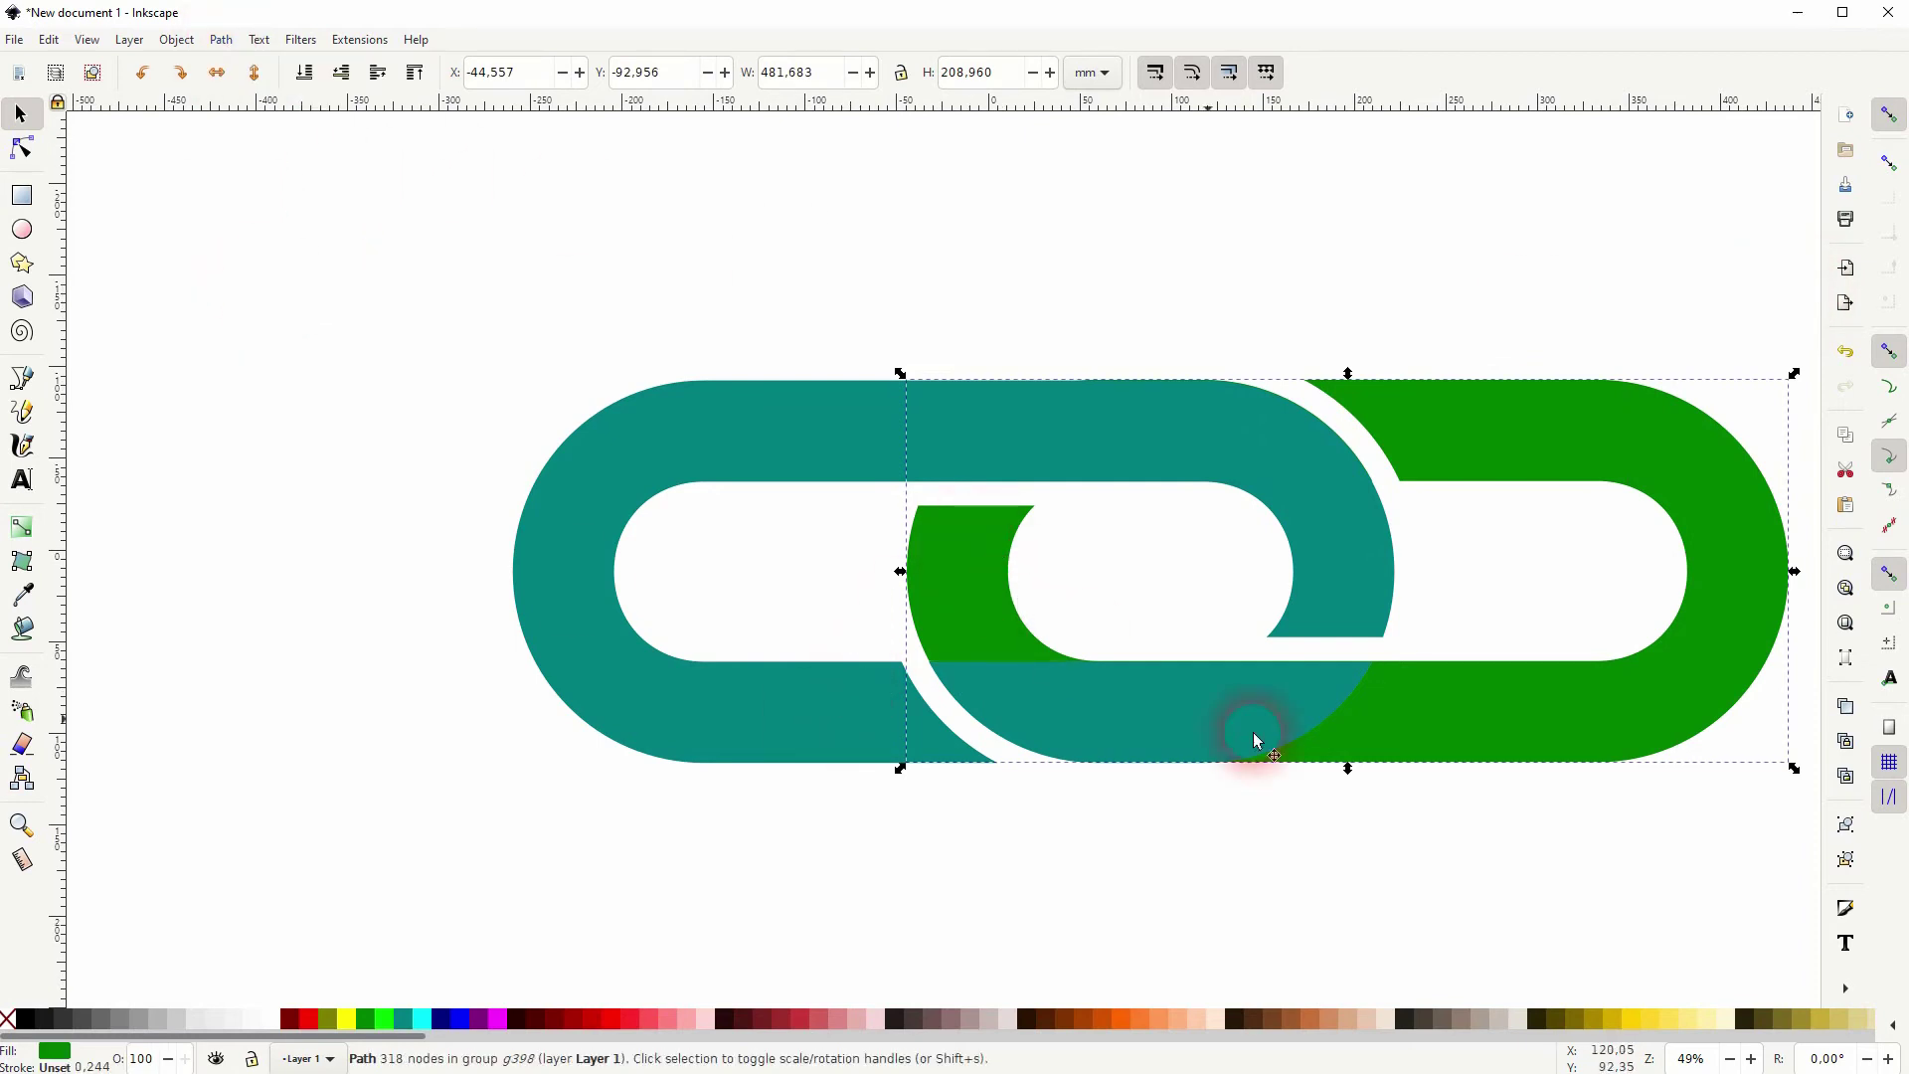
click(1253, 946)
drag(382, 819, 1806, 330)
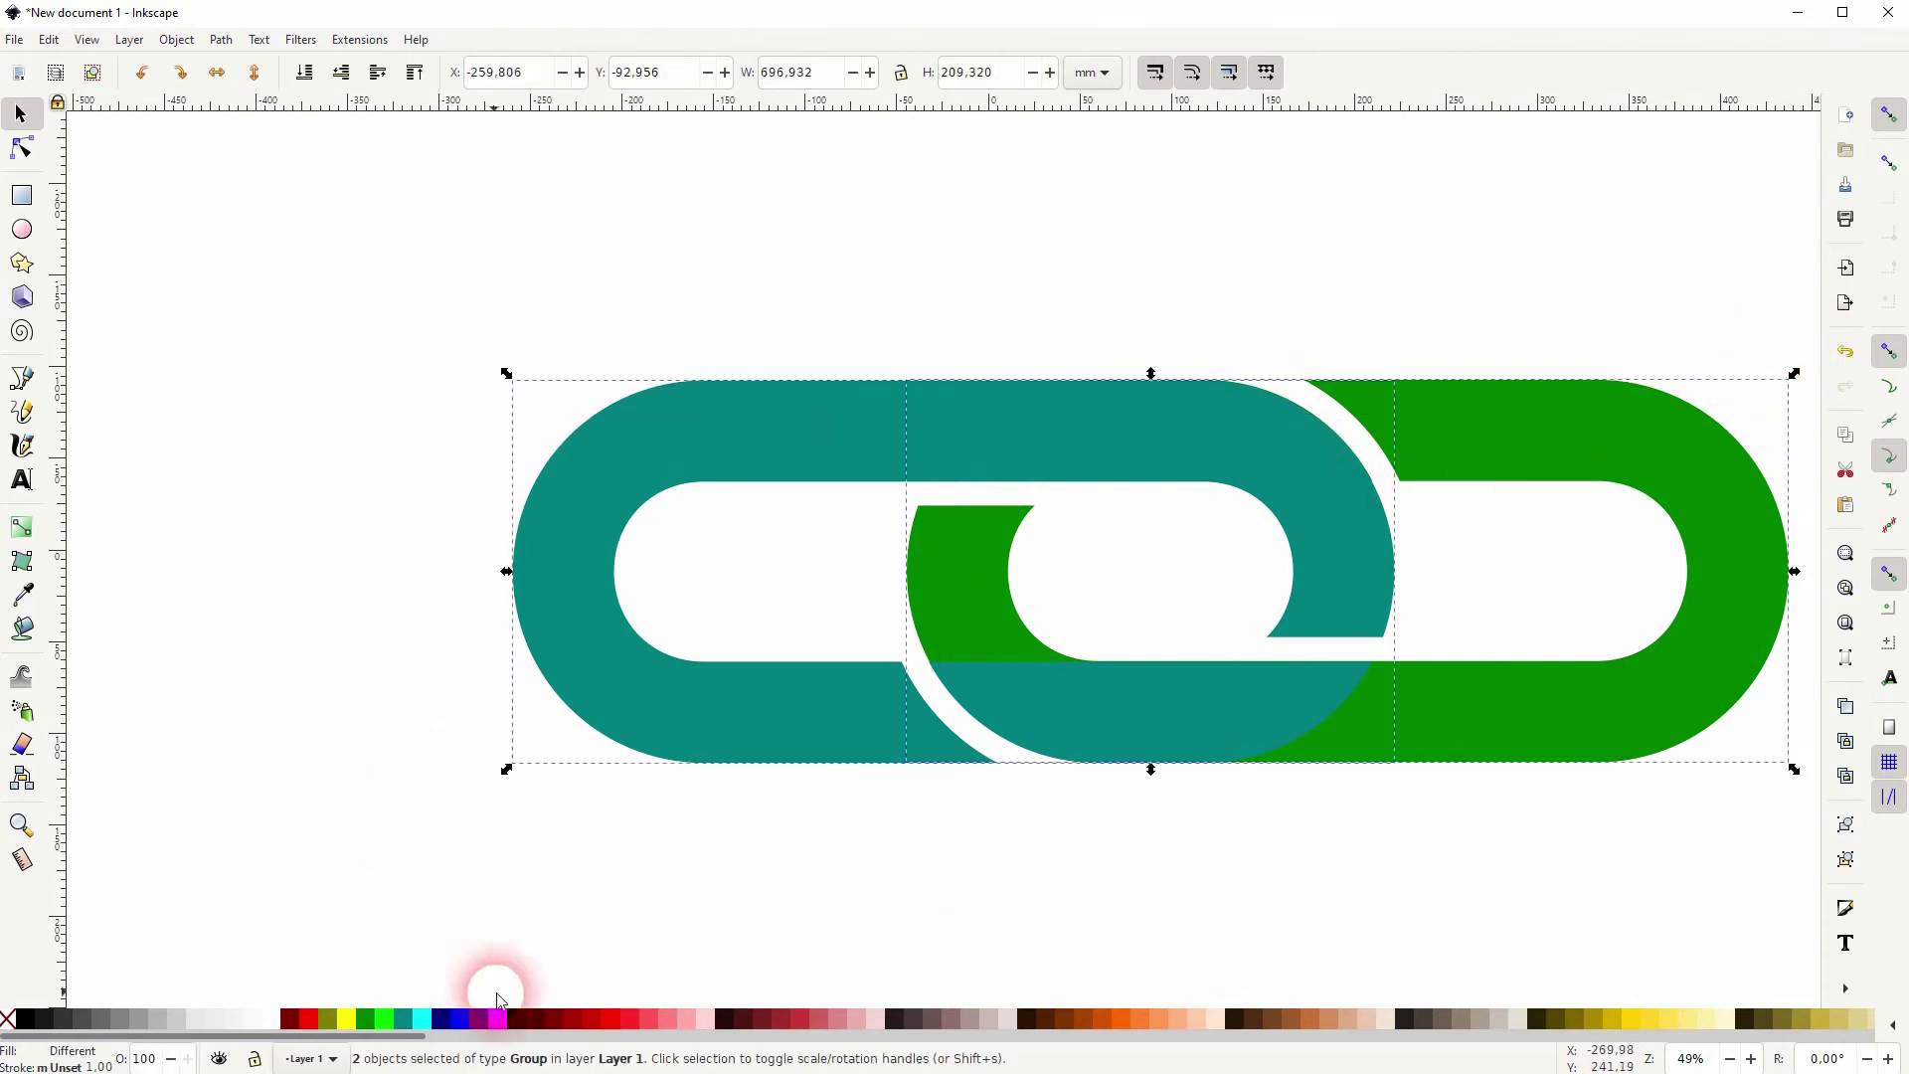
Step: Fill the chain black and rotate it about 30° diagonally
click(26, 1030)
scroll(1123, 701, down, 1)
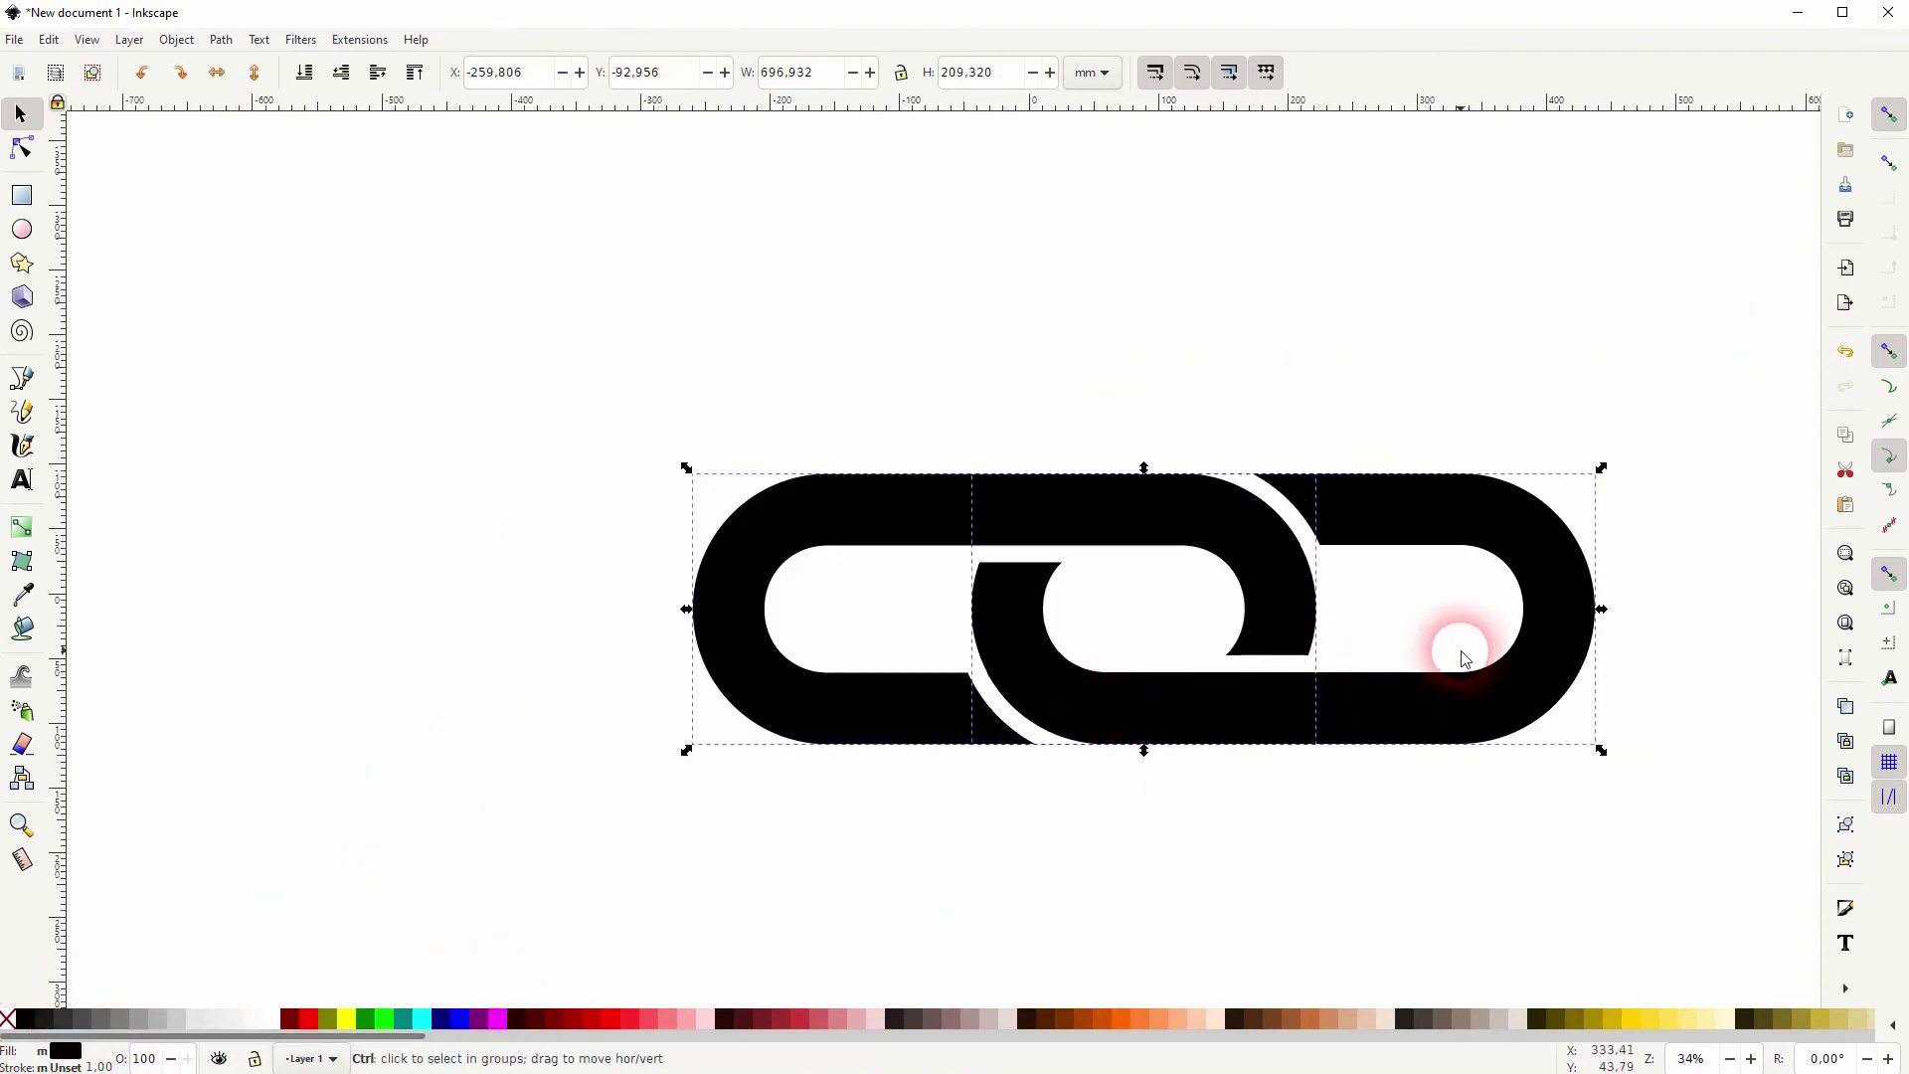
click(1533, 549)
drag(1599, 464, 1387, 288)
Step: Shrink the chain to about 327 × 235 mm, reposition it, and group both links
click(1285, 549)
drag(1285, 549, 976, 438)
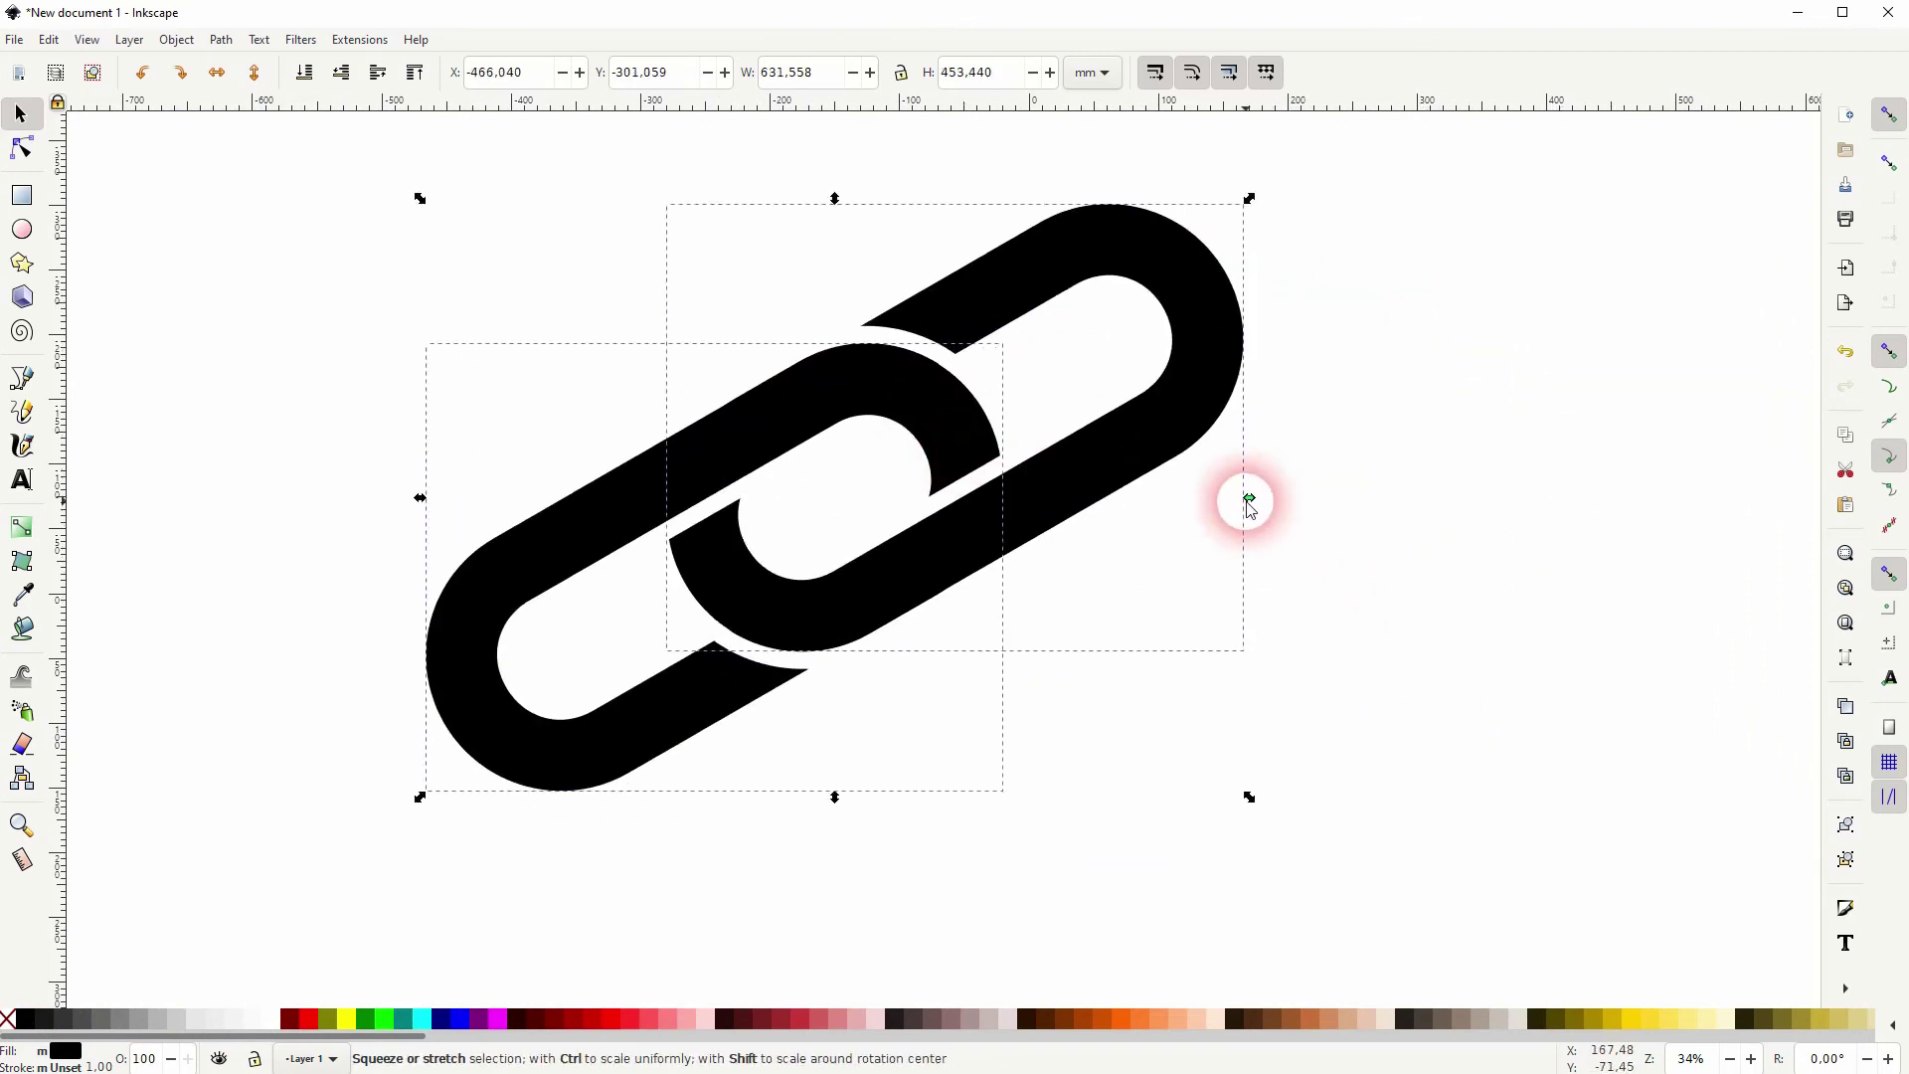
drag(1250, 502, 1054, 503)
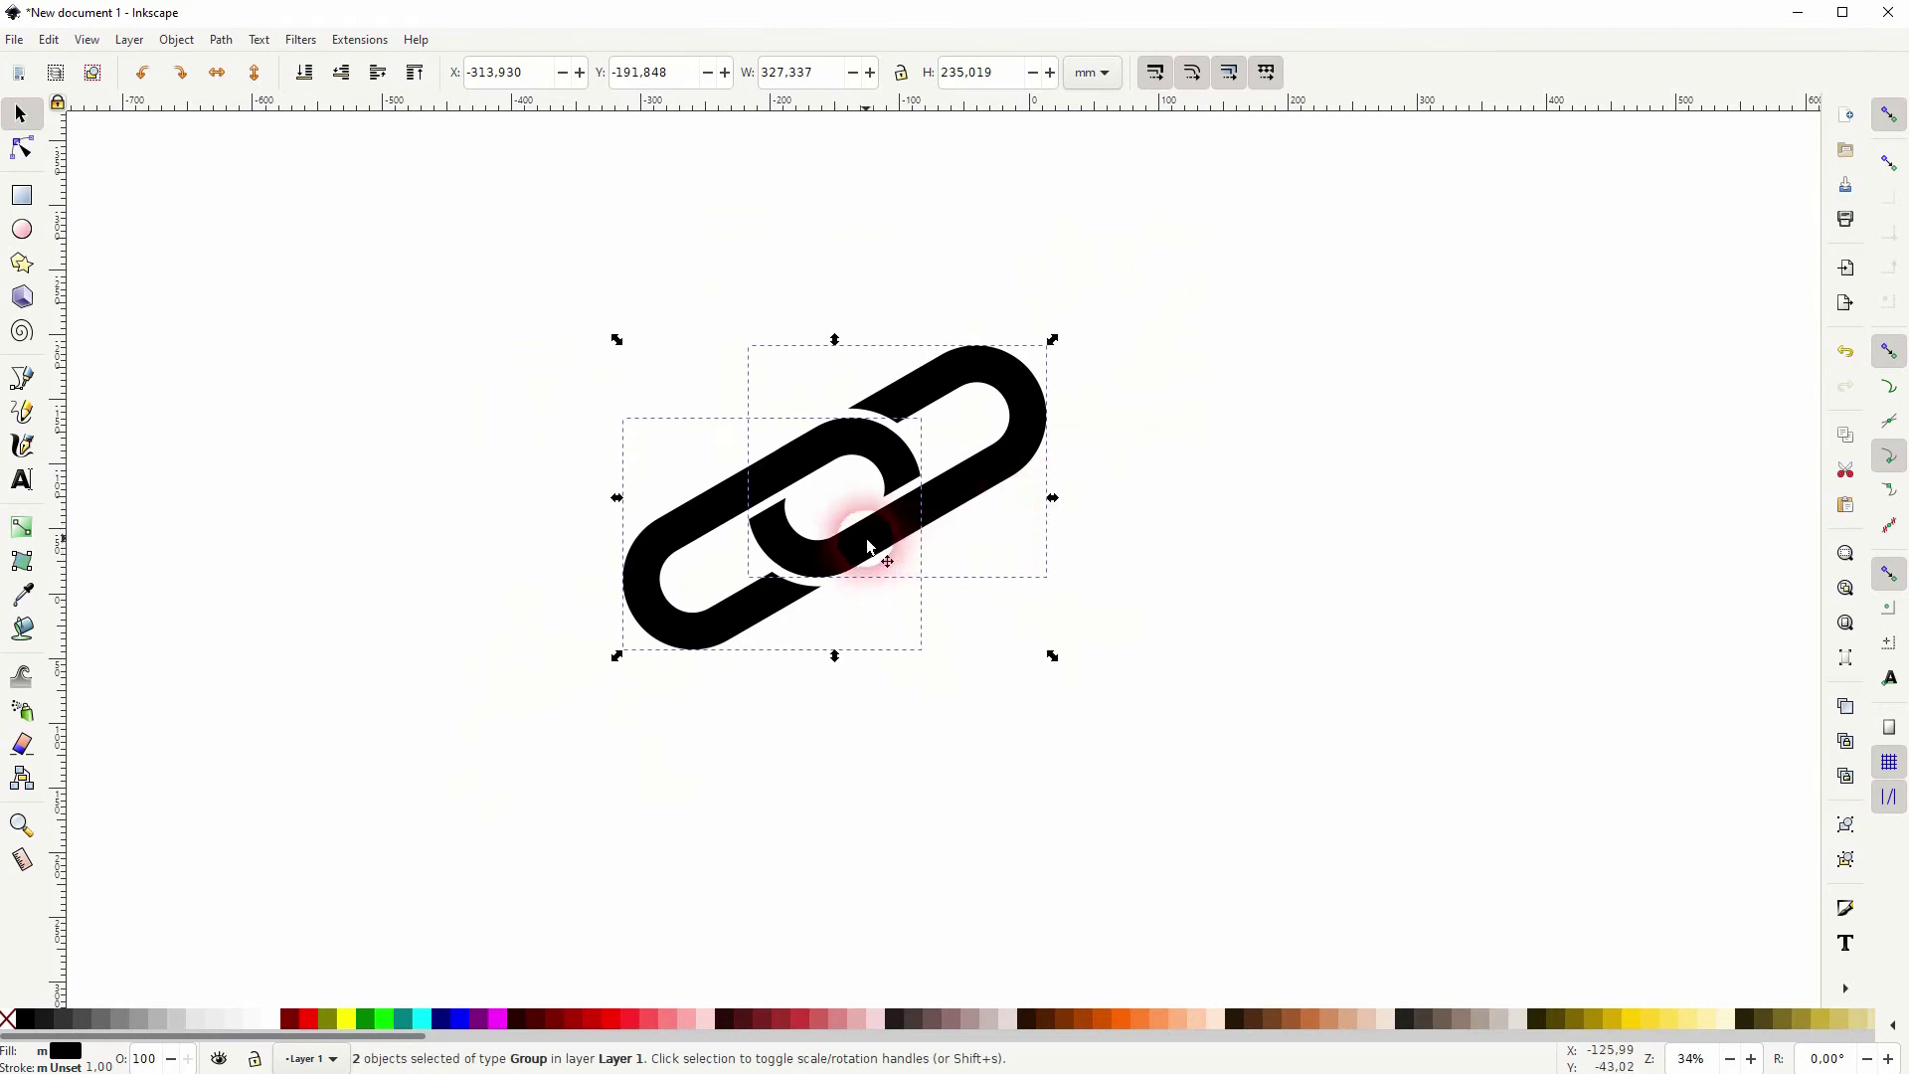
drag(869, 547, 911, 602)
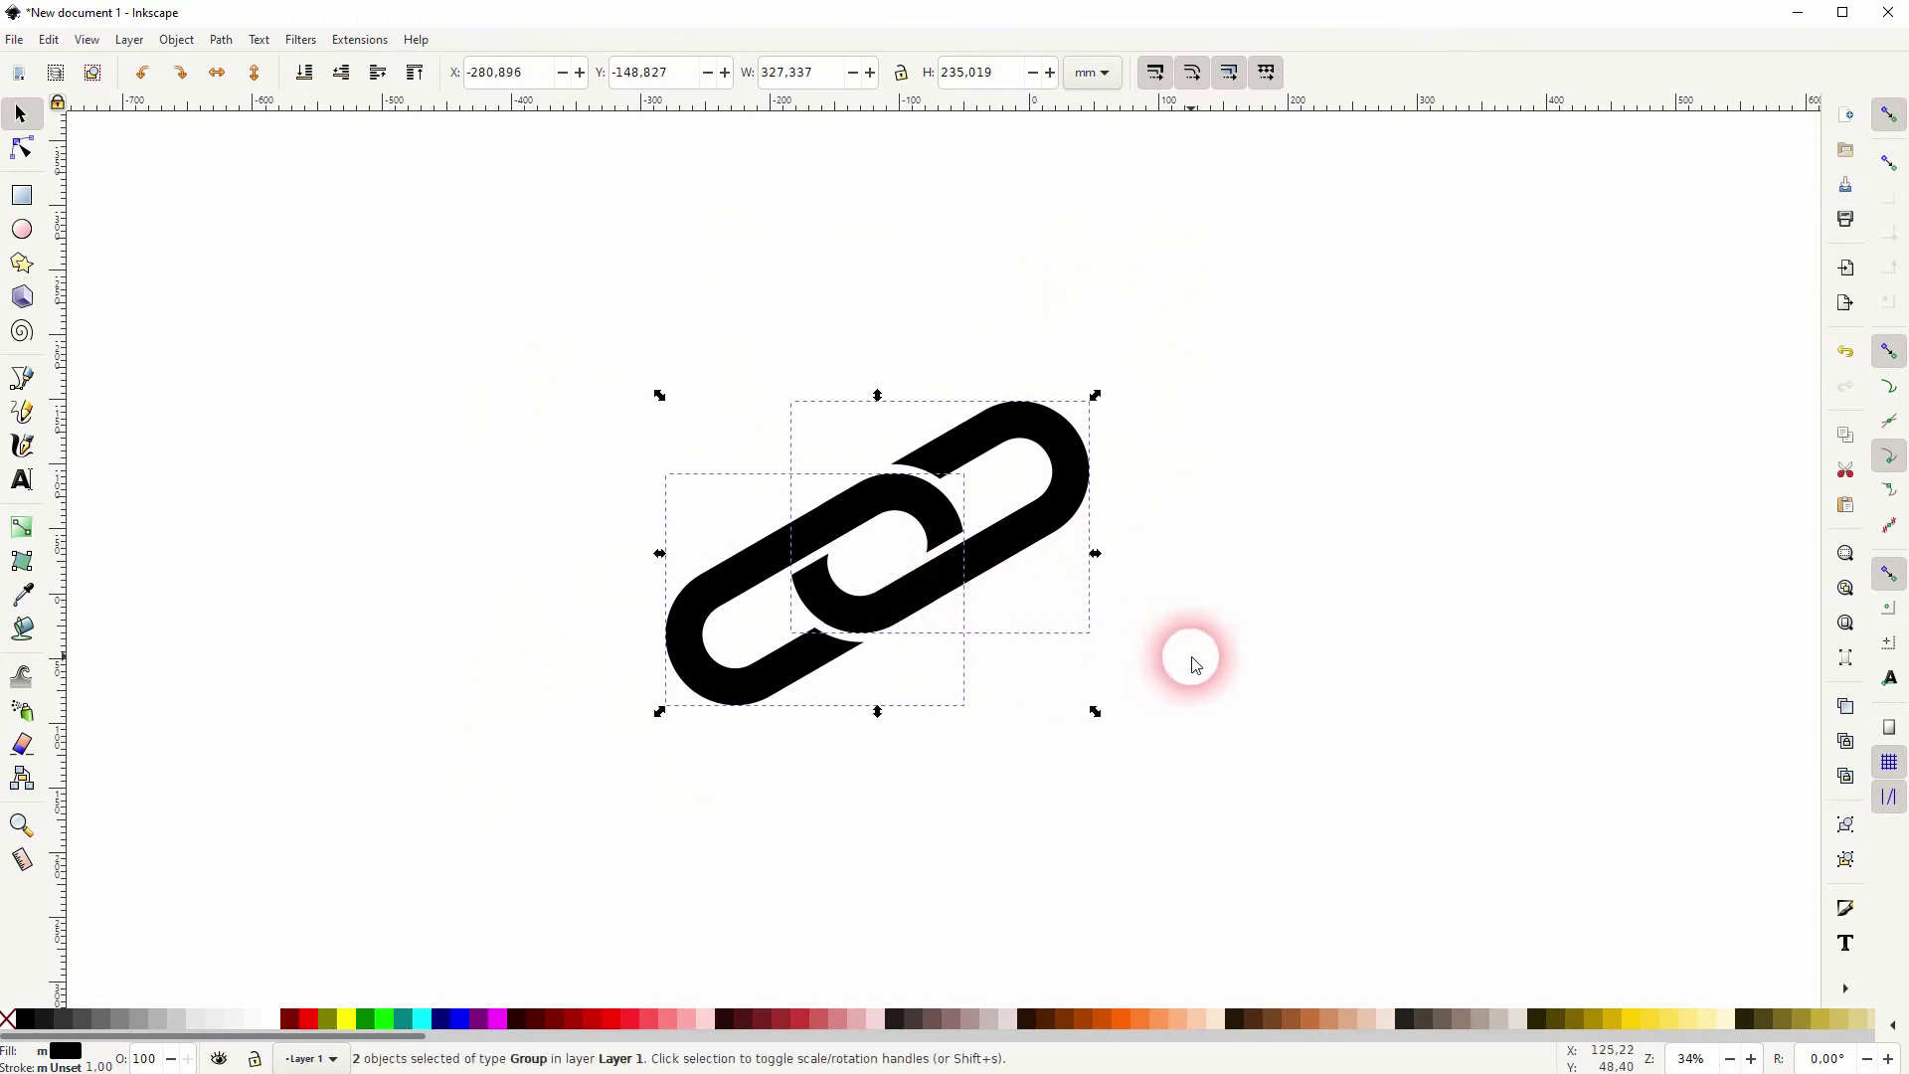
key(ctrl+g)
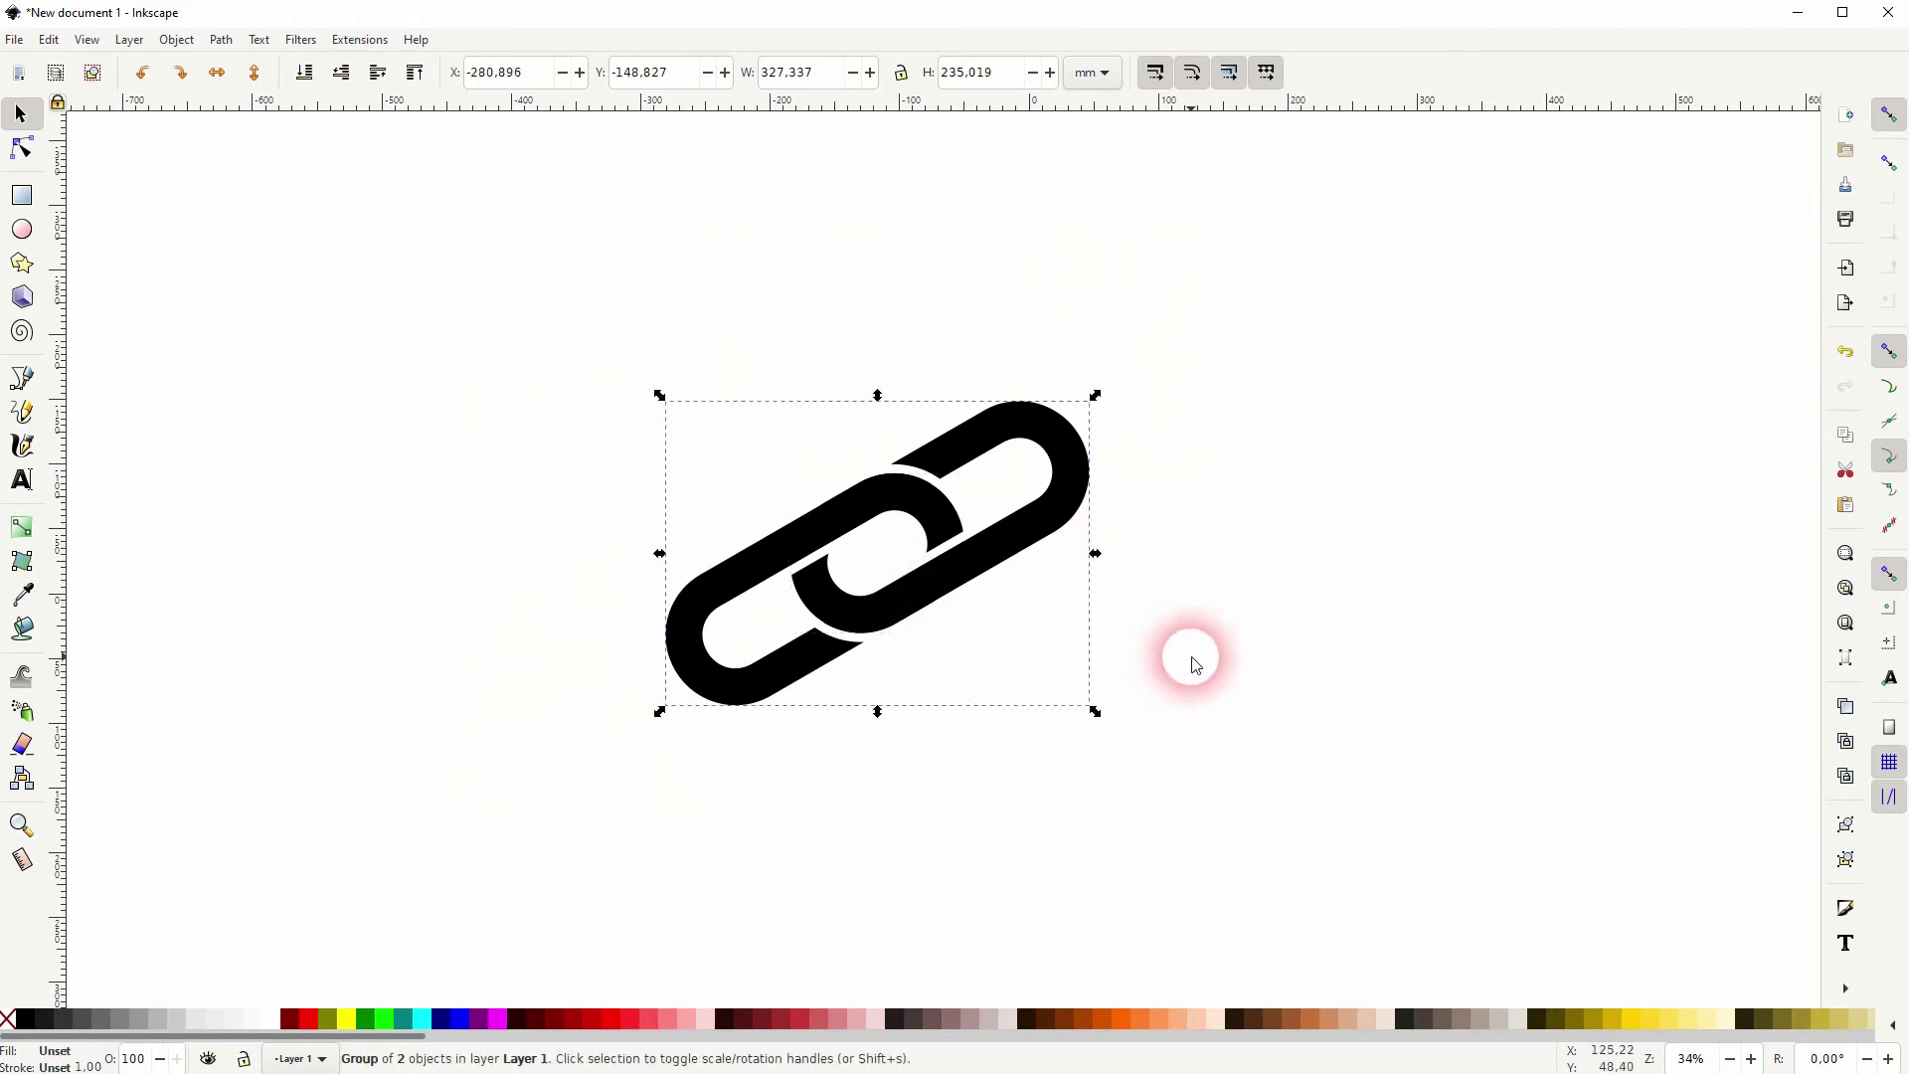
Step: Draw a large circle over the chain and fill it maroon
click(1255, 637)
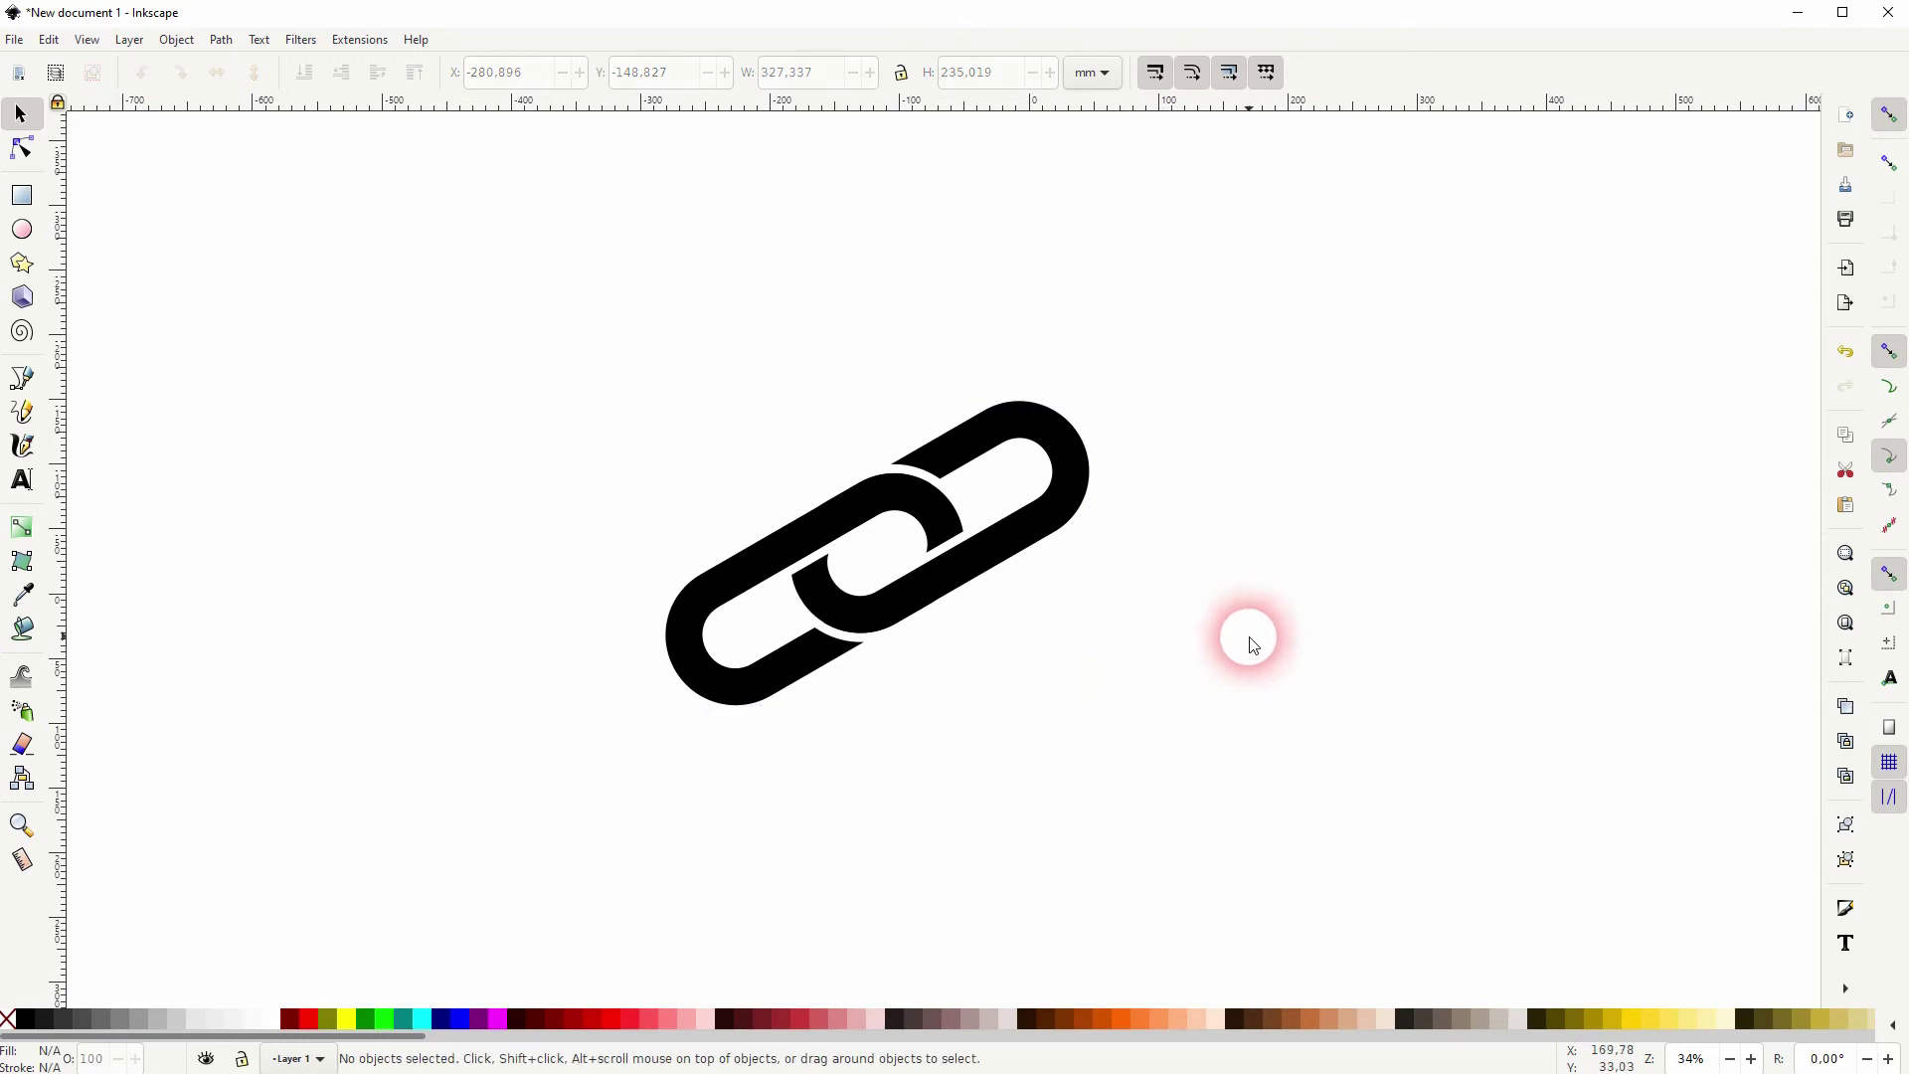
click(22, 229)
drag(886, 546, 1205, 830)
click(288, 1018)
Step: Send the circle behind the chain, enlarge it to about 516 mm, and select both objects
click(22, 115)
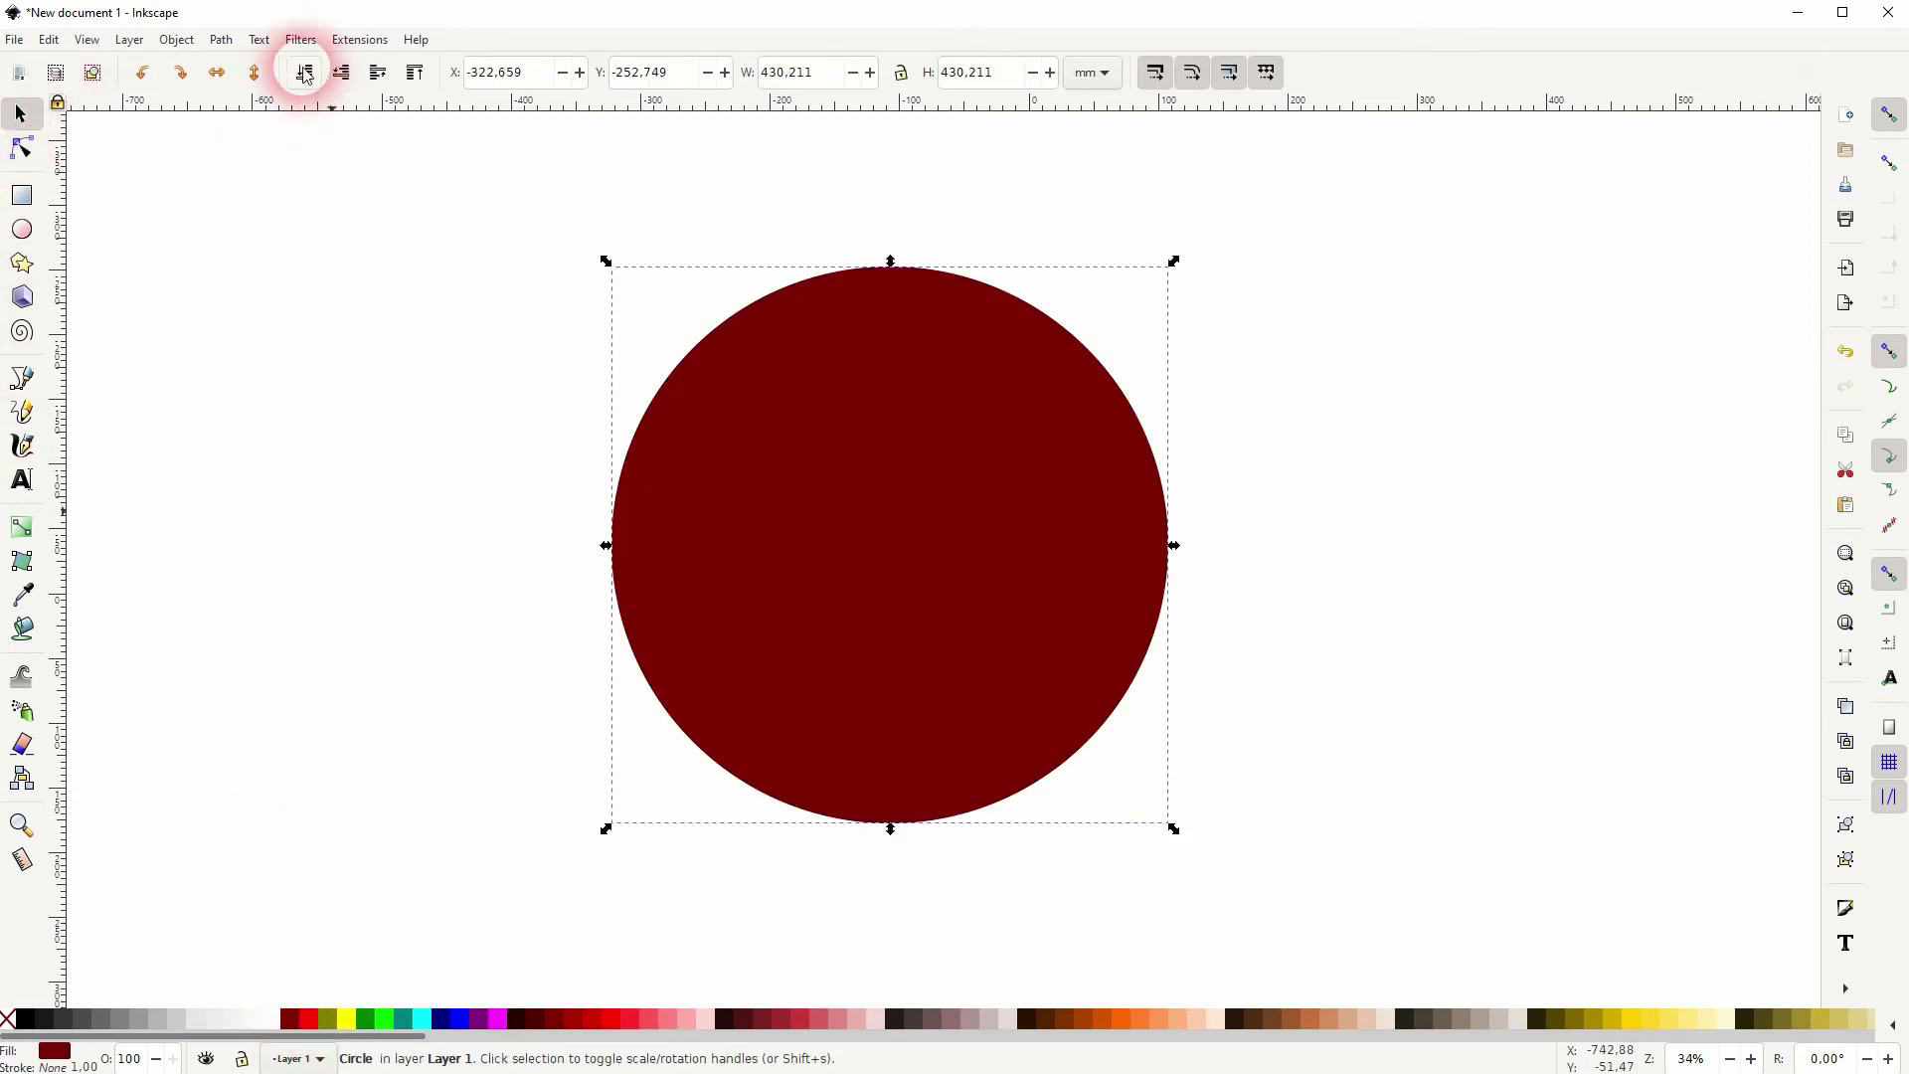
click(304, 72)
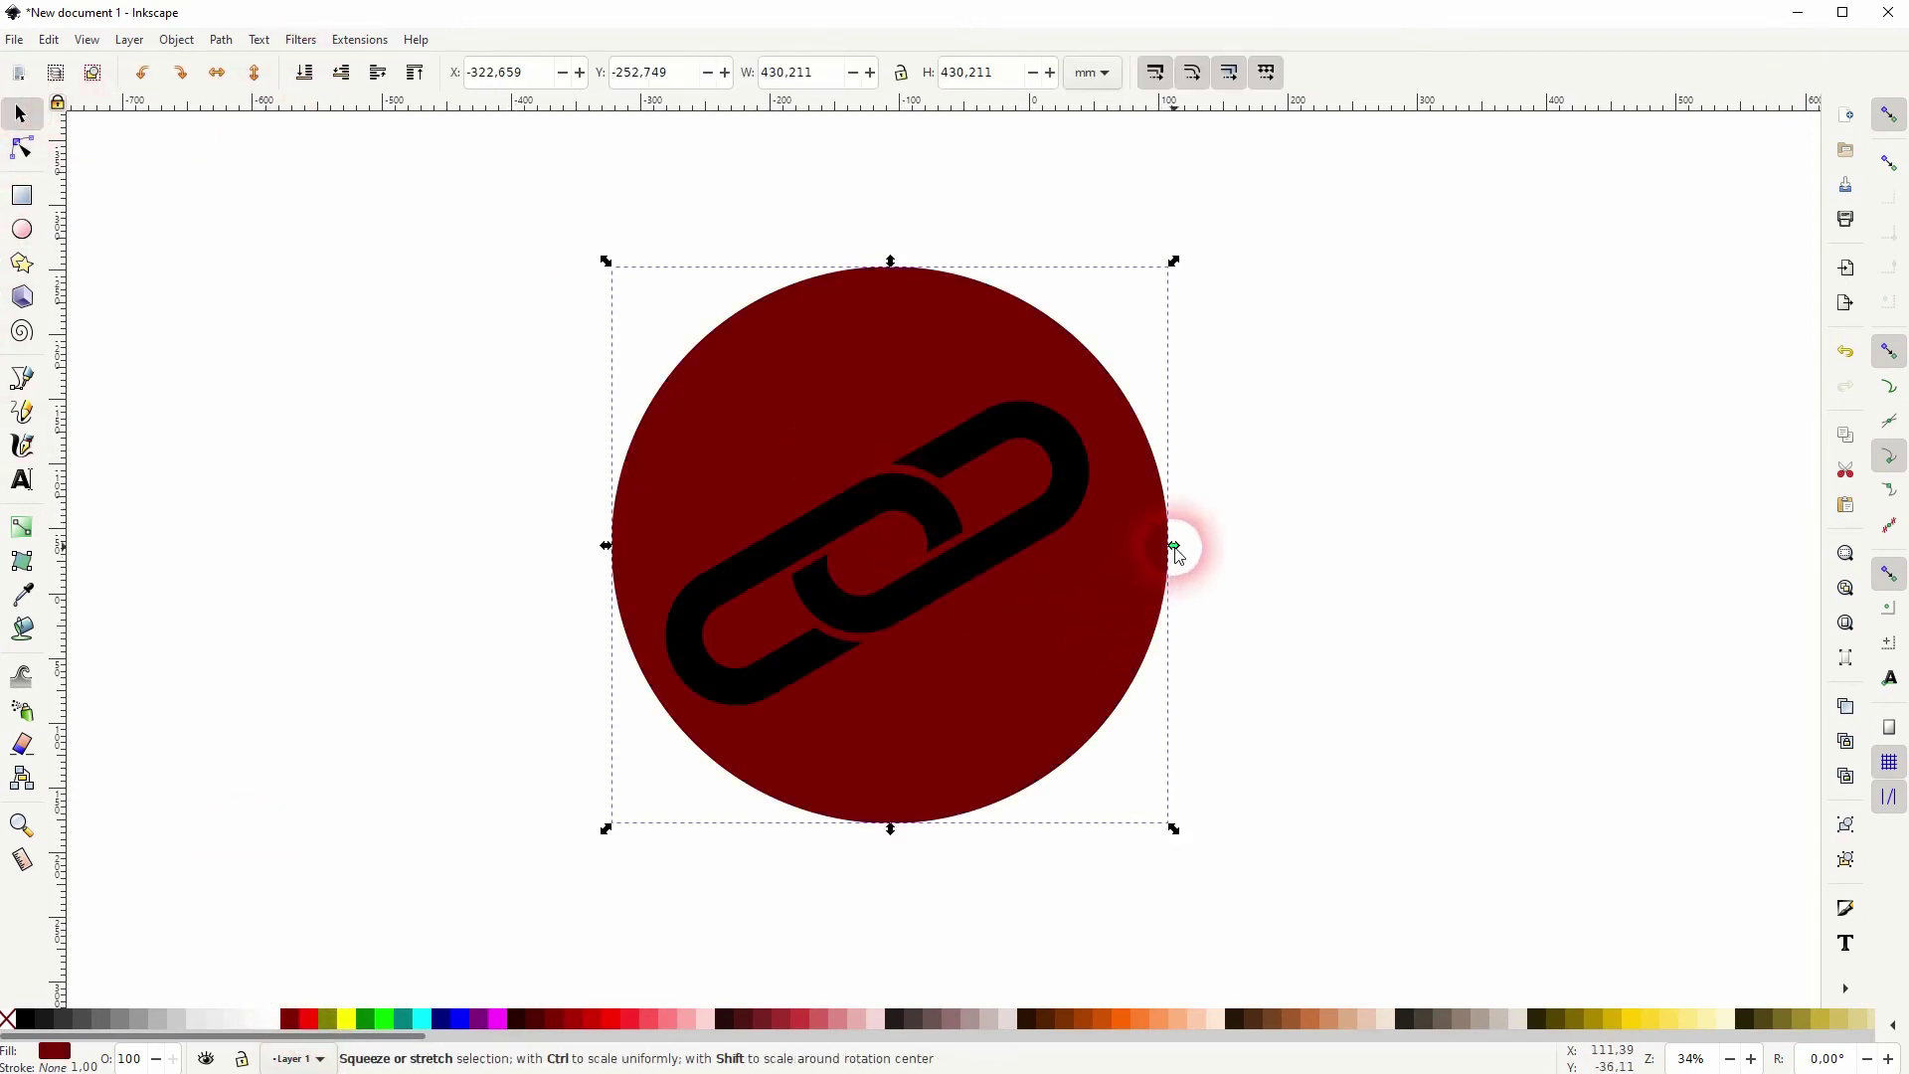
drag(1174, 546, 1233, 546)
drag(296, 994, 1412, 108)
Step: Centre the circle on the chain horizontally and vertically with Align and Distribute
click(176, 39)
click(318, 666)
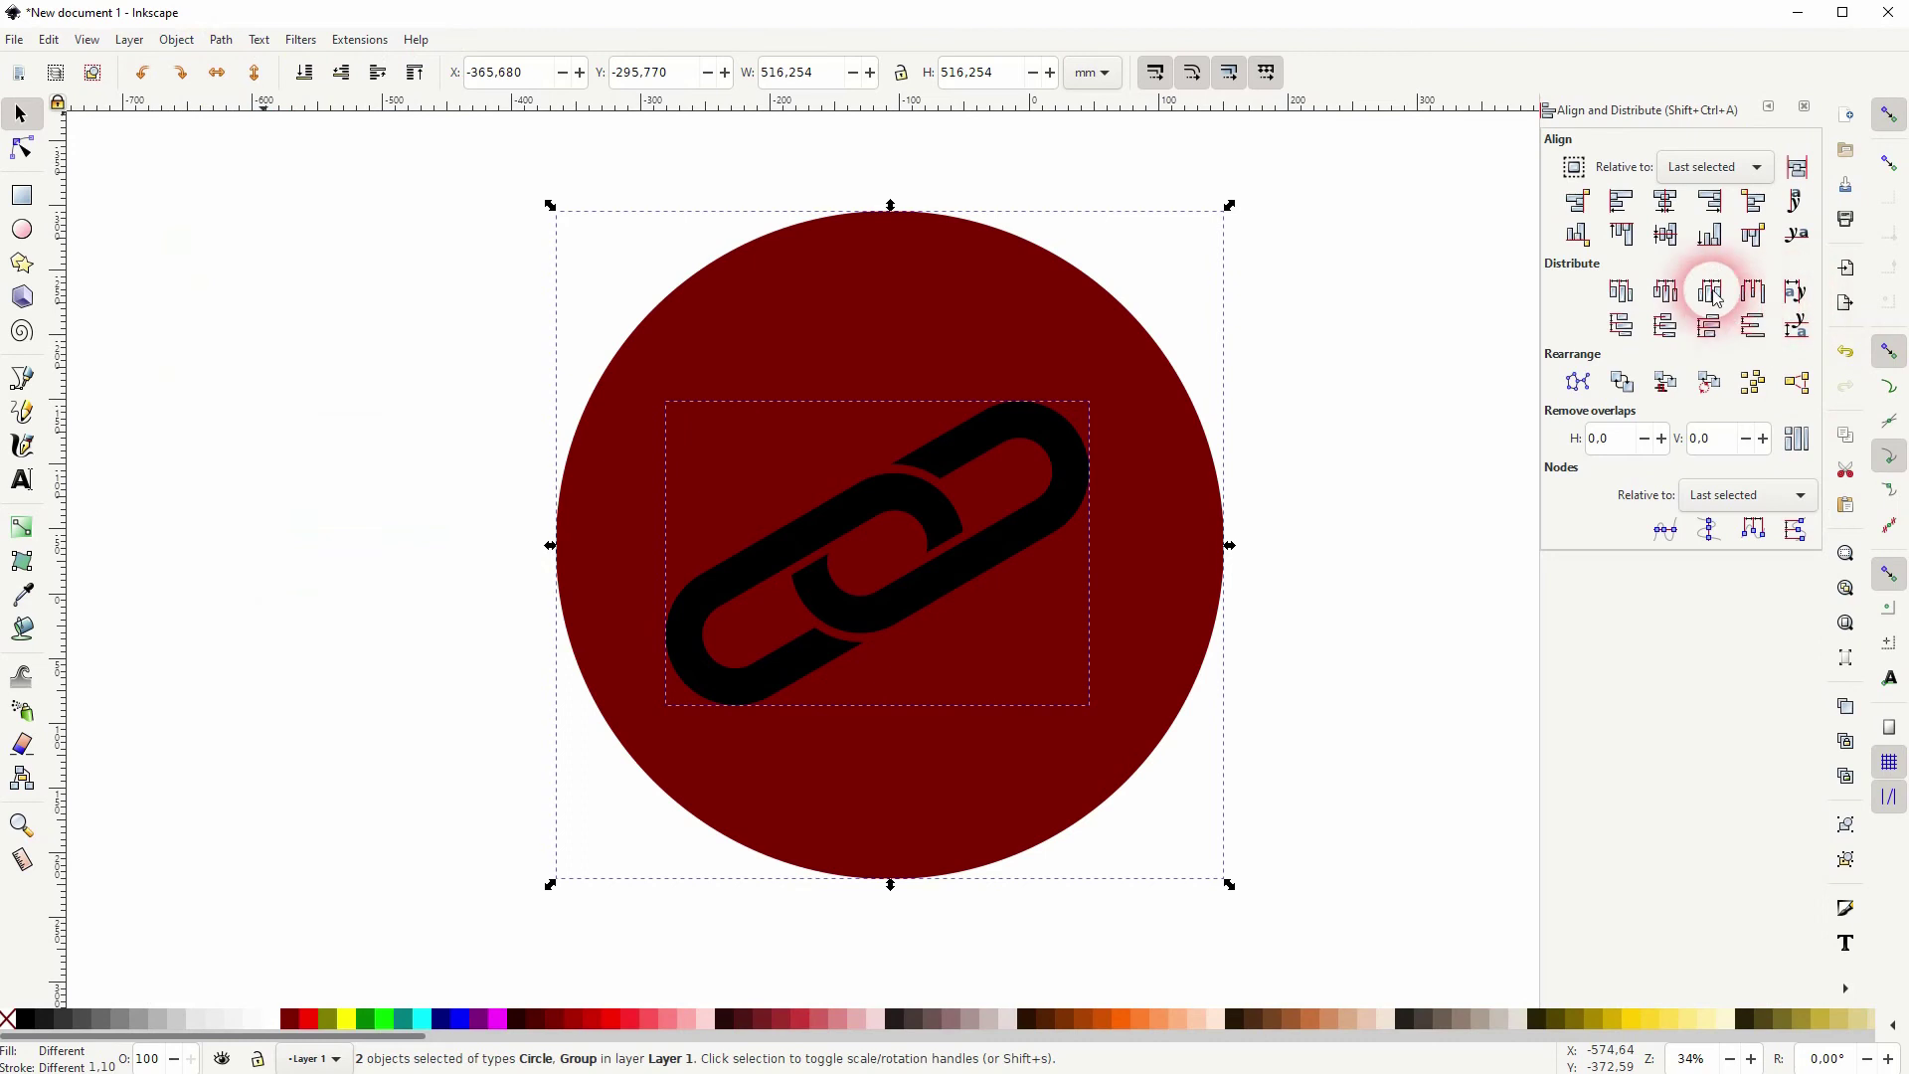
click(1666, 202)
click(1666, 234)
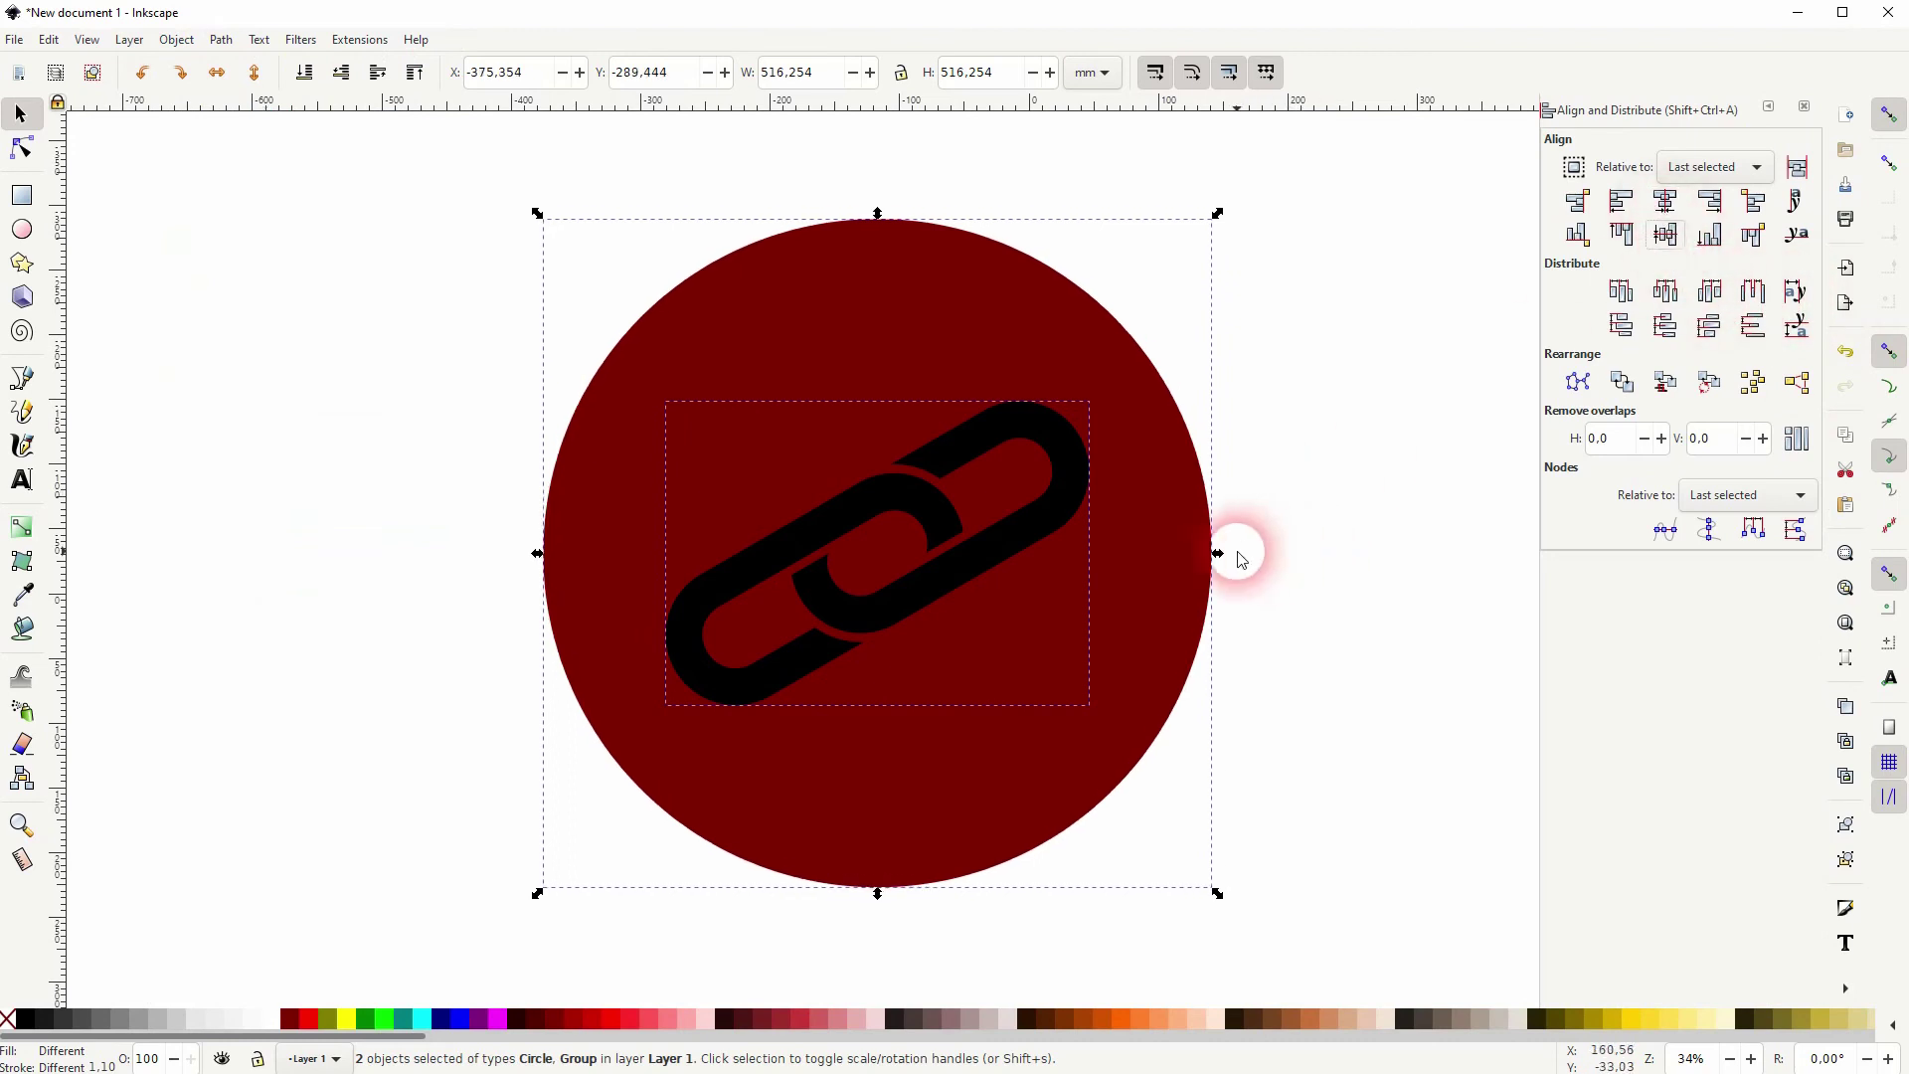
Step: Scale circle and chain together to 80% (about 343 mm) and add a diagonal guide
drag(1220, 552, 1100, 554)
click(1804, 107)
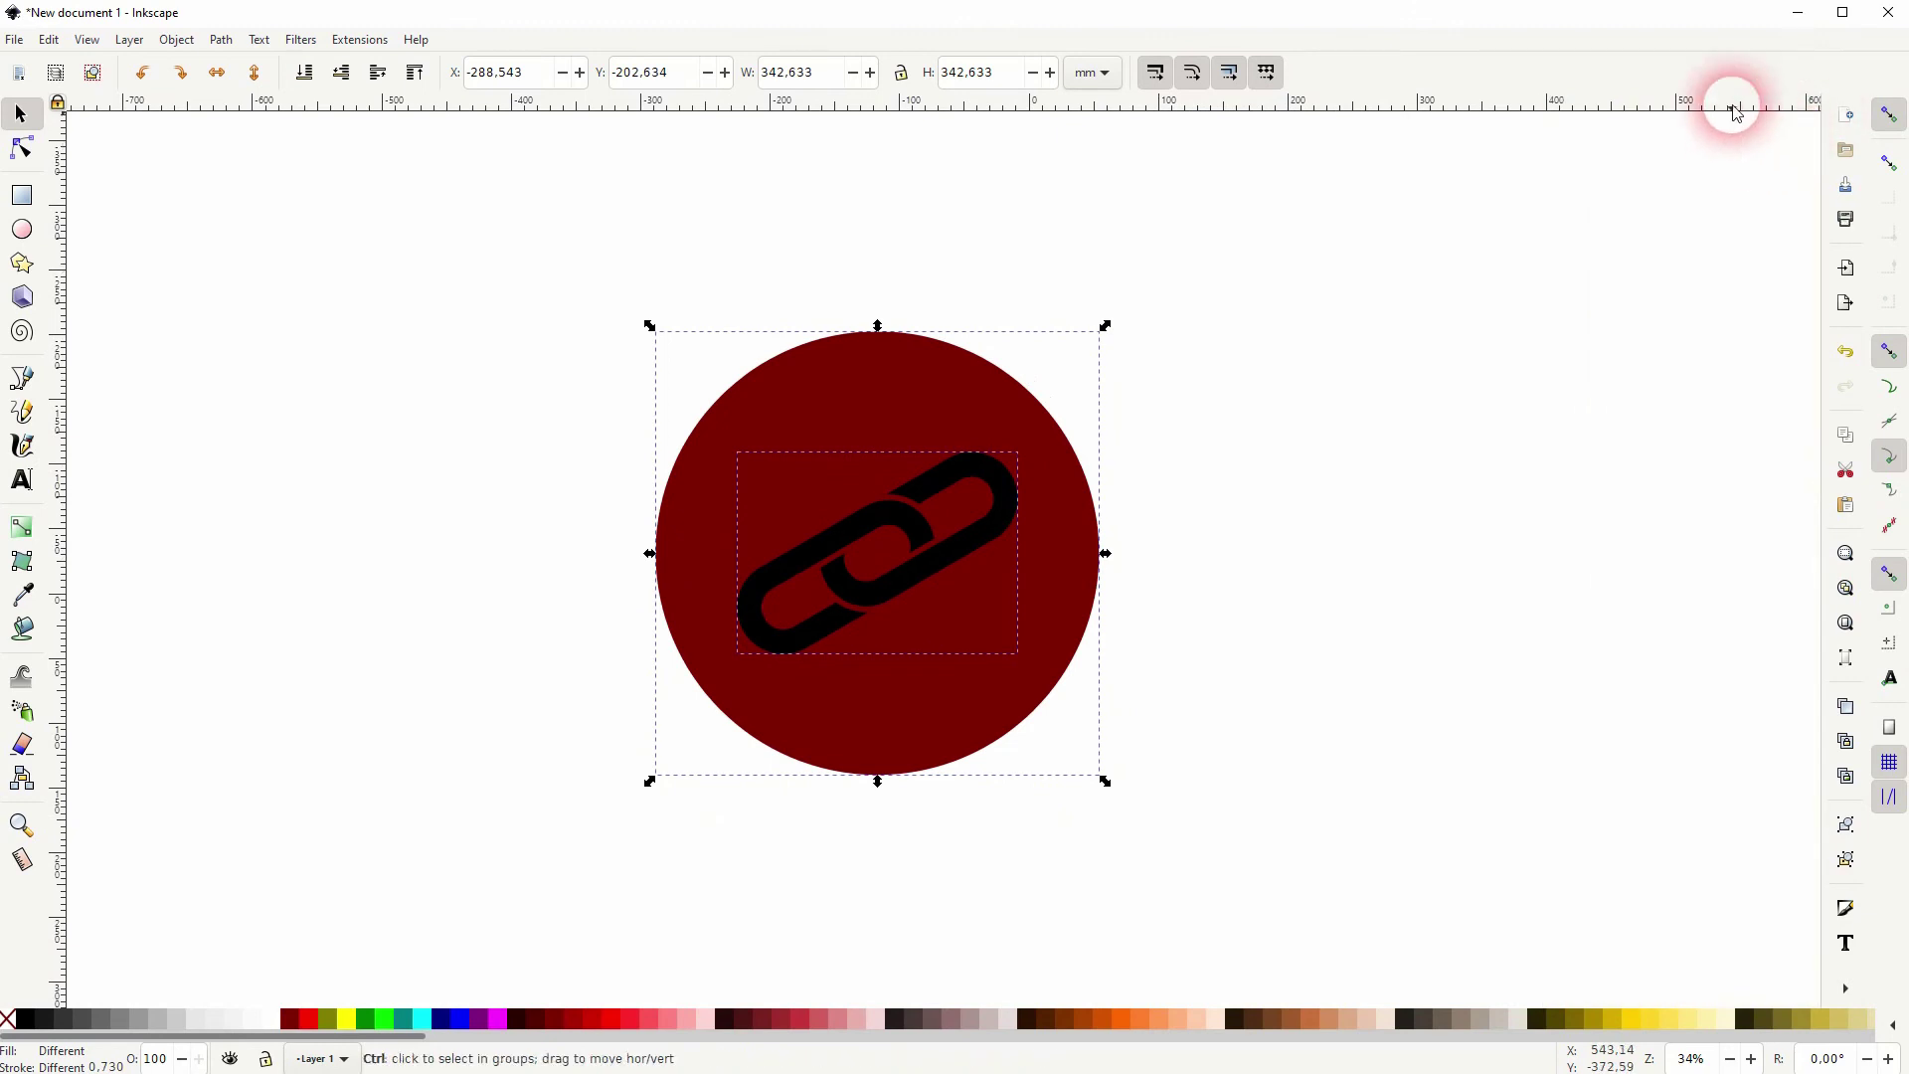
drag(1818, 103, 1216, 351)
Step: Enable path snapping and snap two parallel diagonal guides along the chain link's outer edges
click(1153, 457)
click(1892, 389)
scroll(854, 482, up, 1)
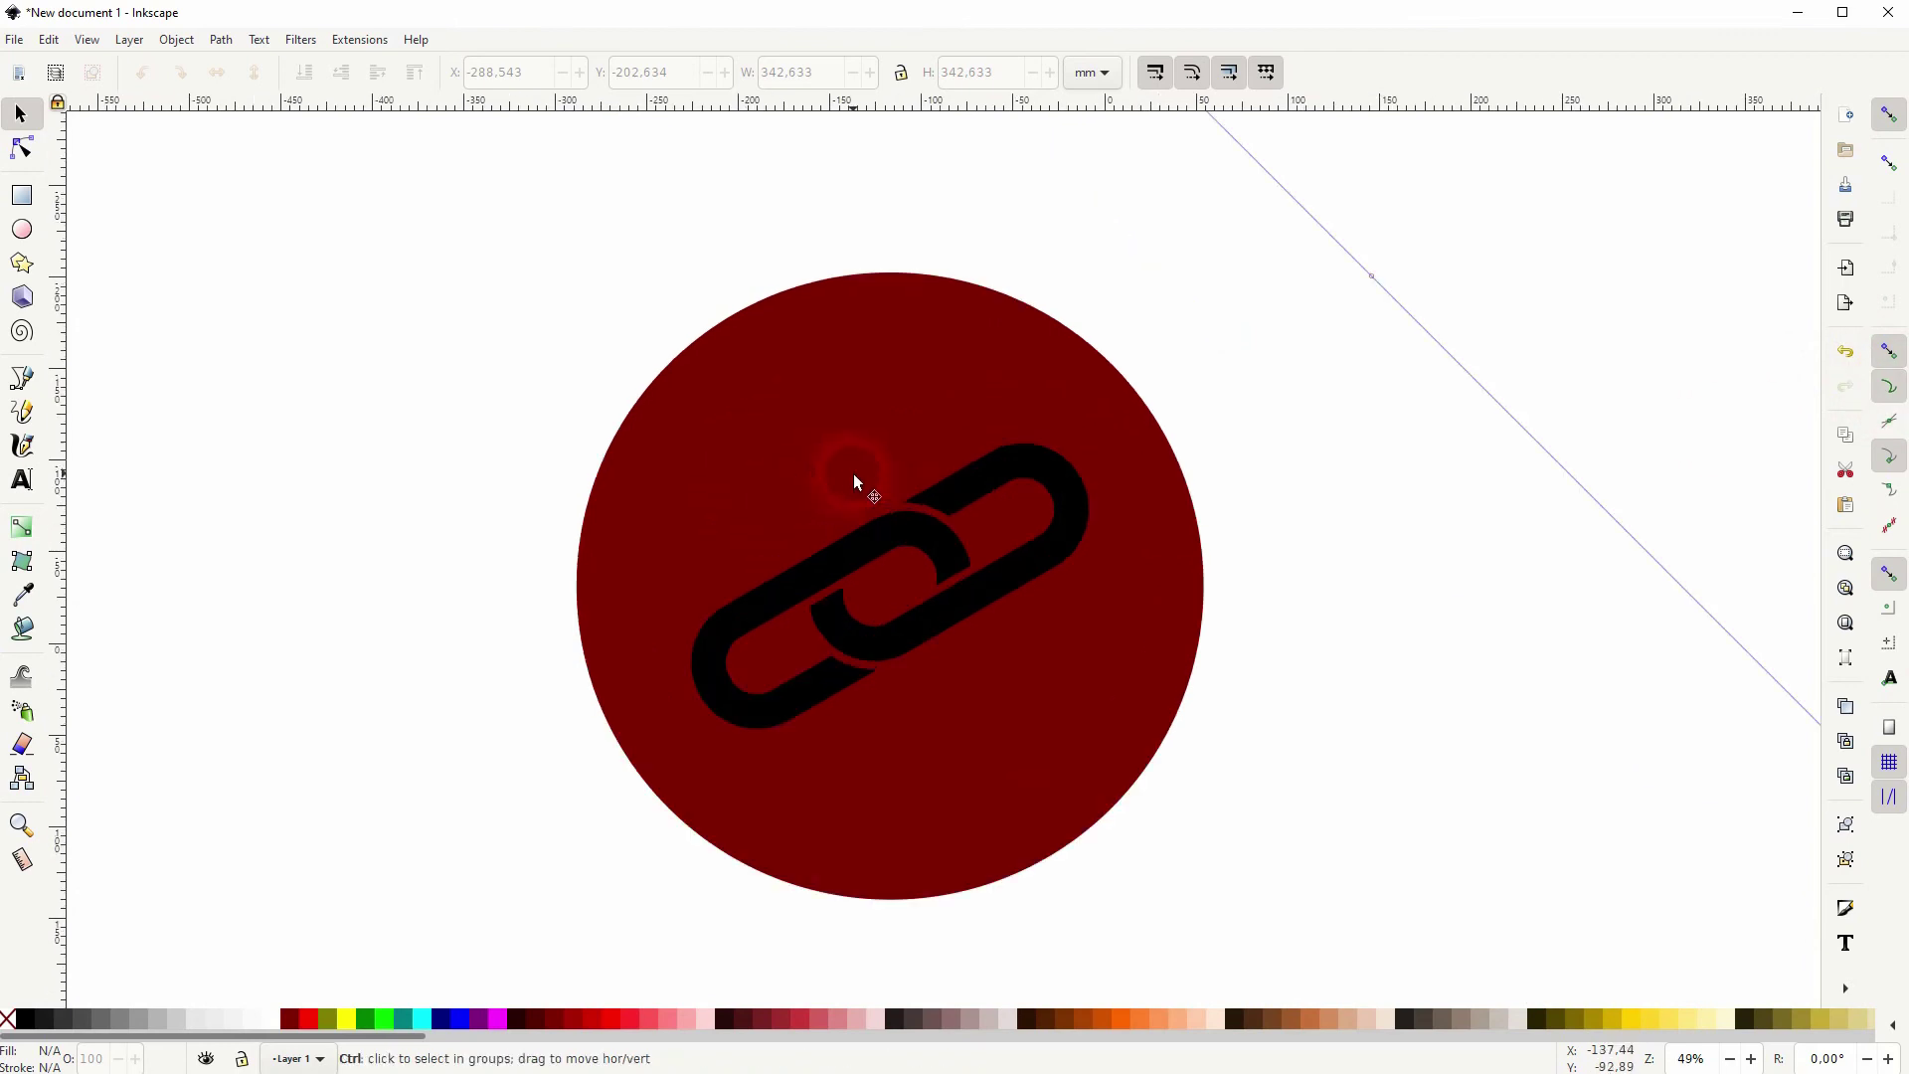
drag(1378, 284, 1087, 473)
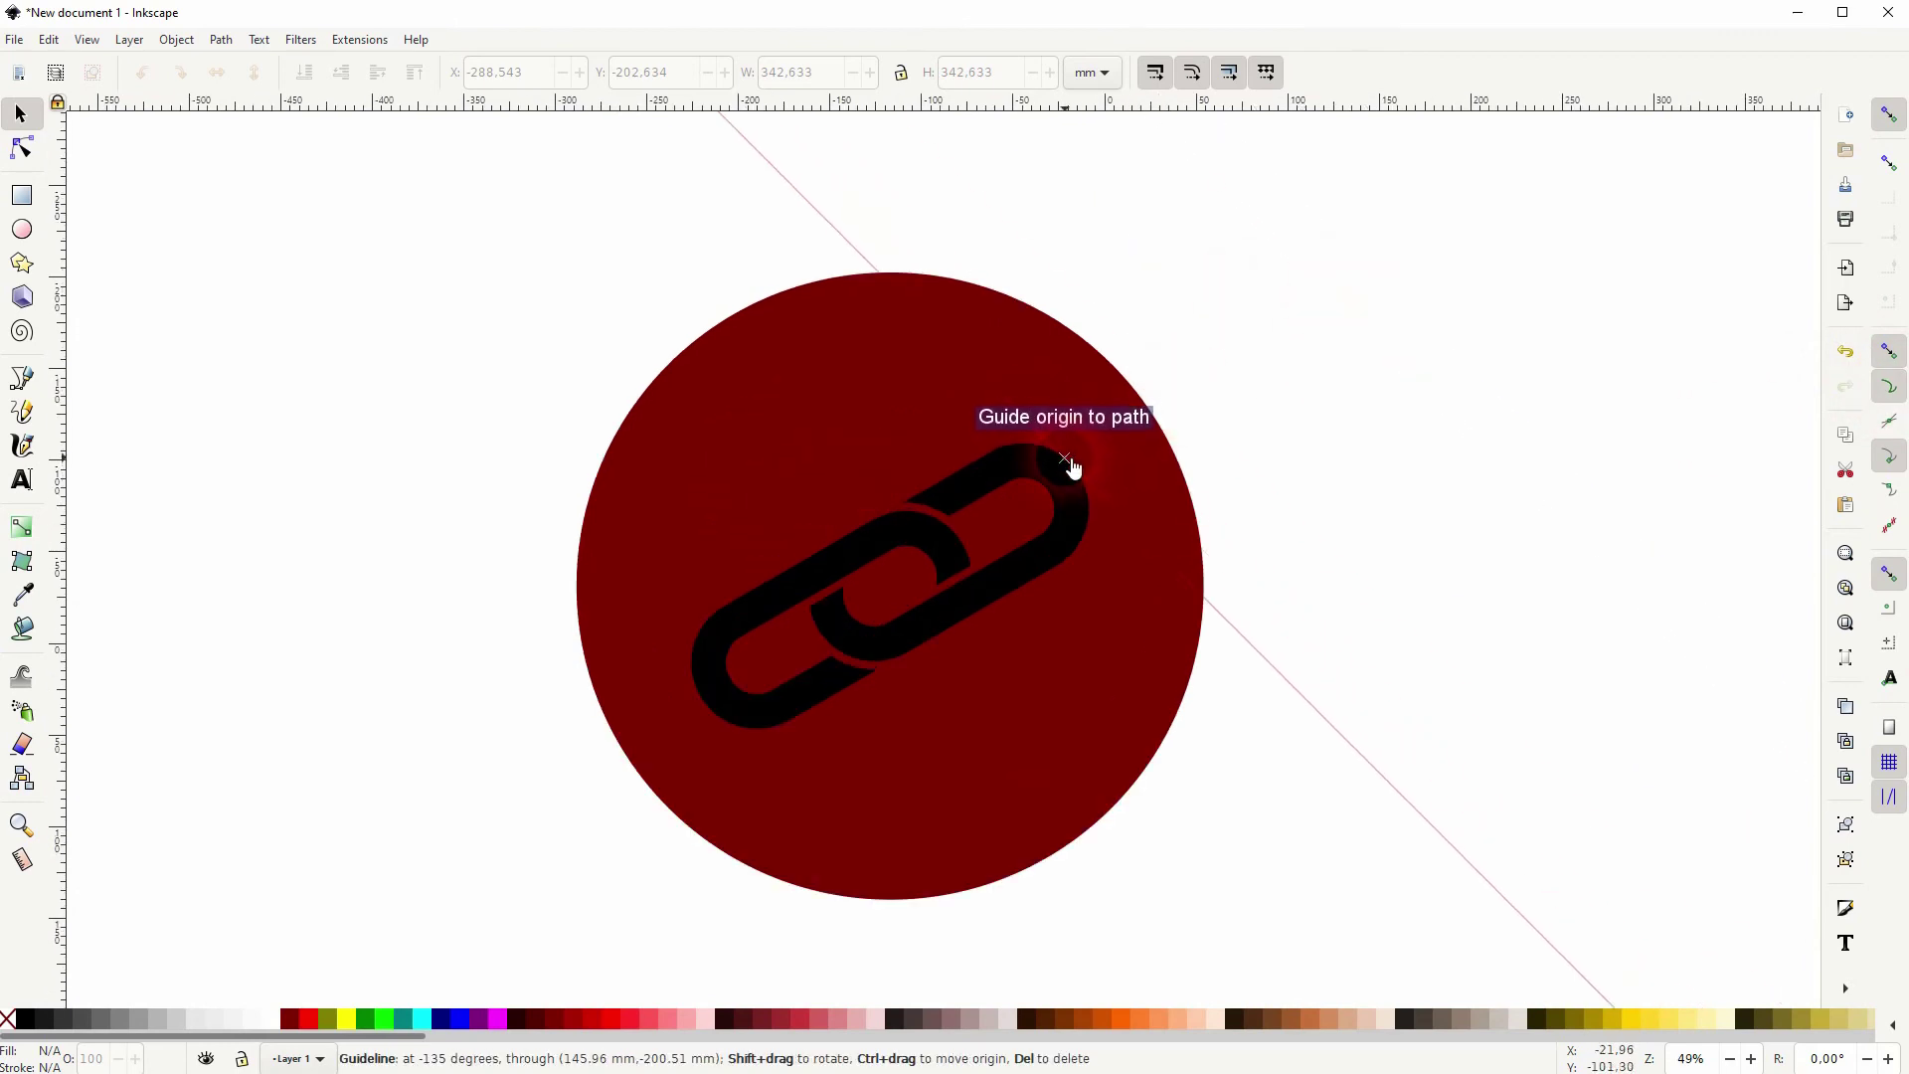
drag(1074, 468, 893, 516)
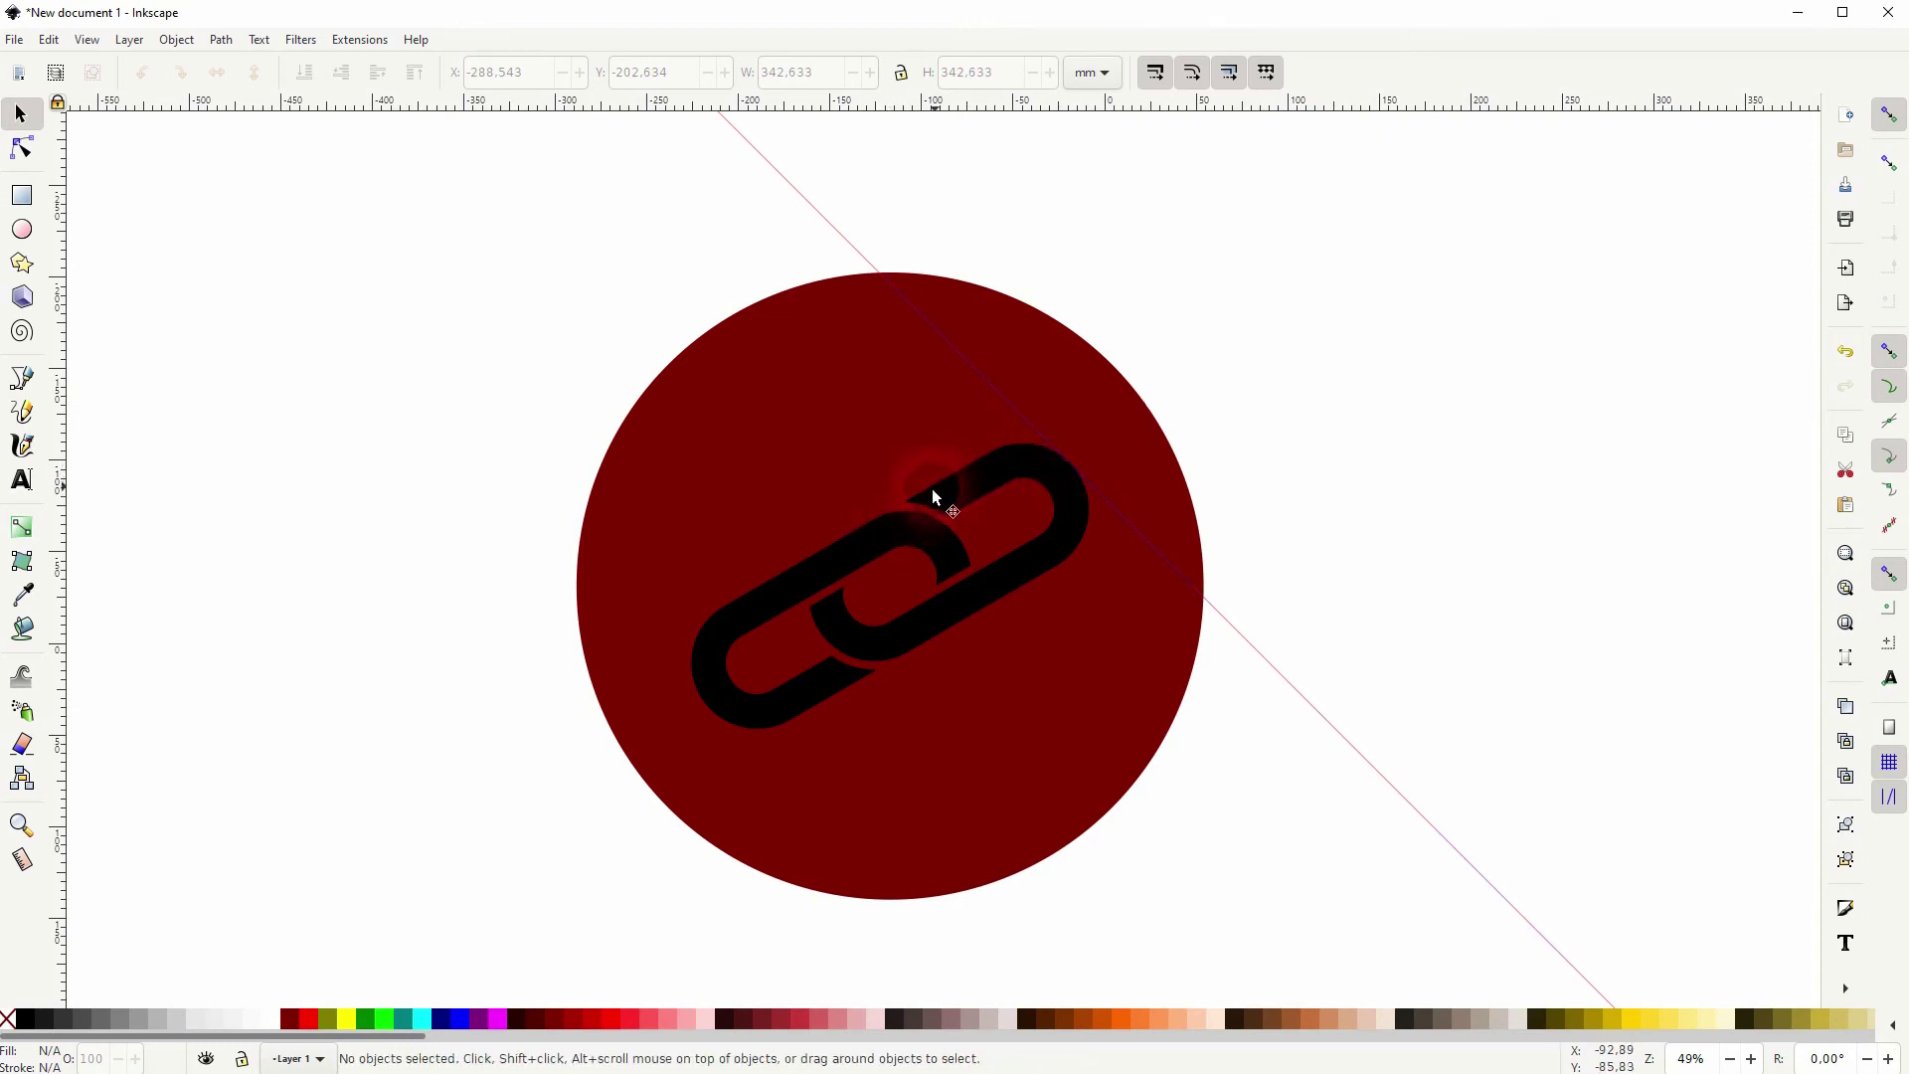
drag(1798, 107, 707, 717)
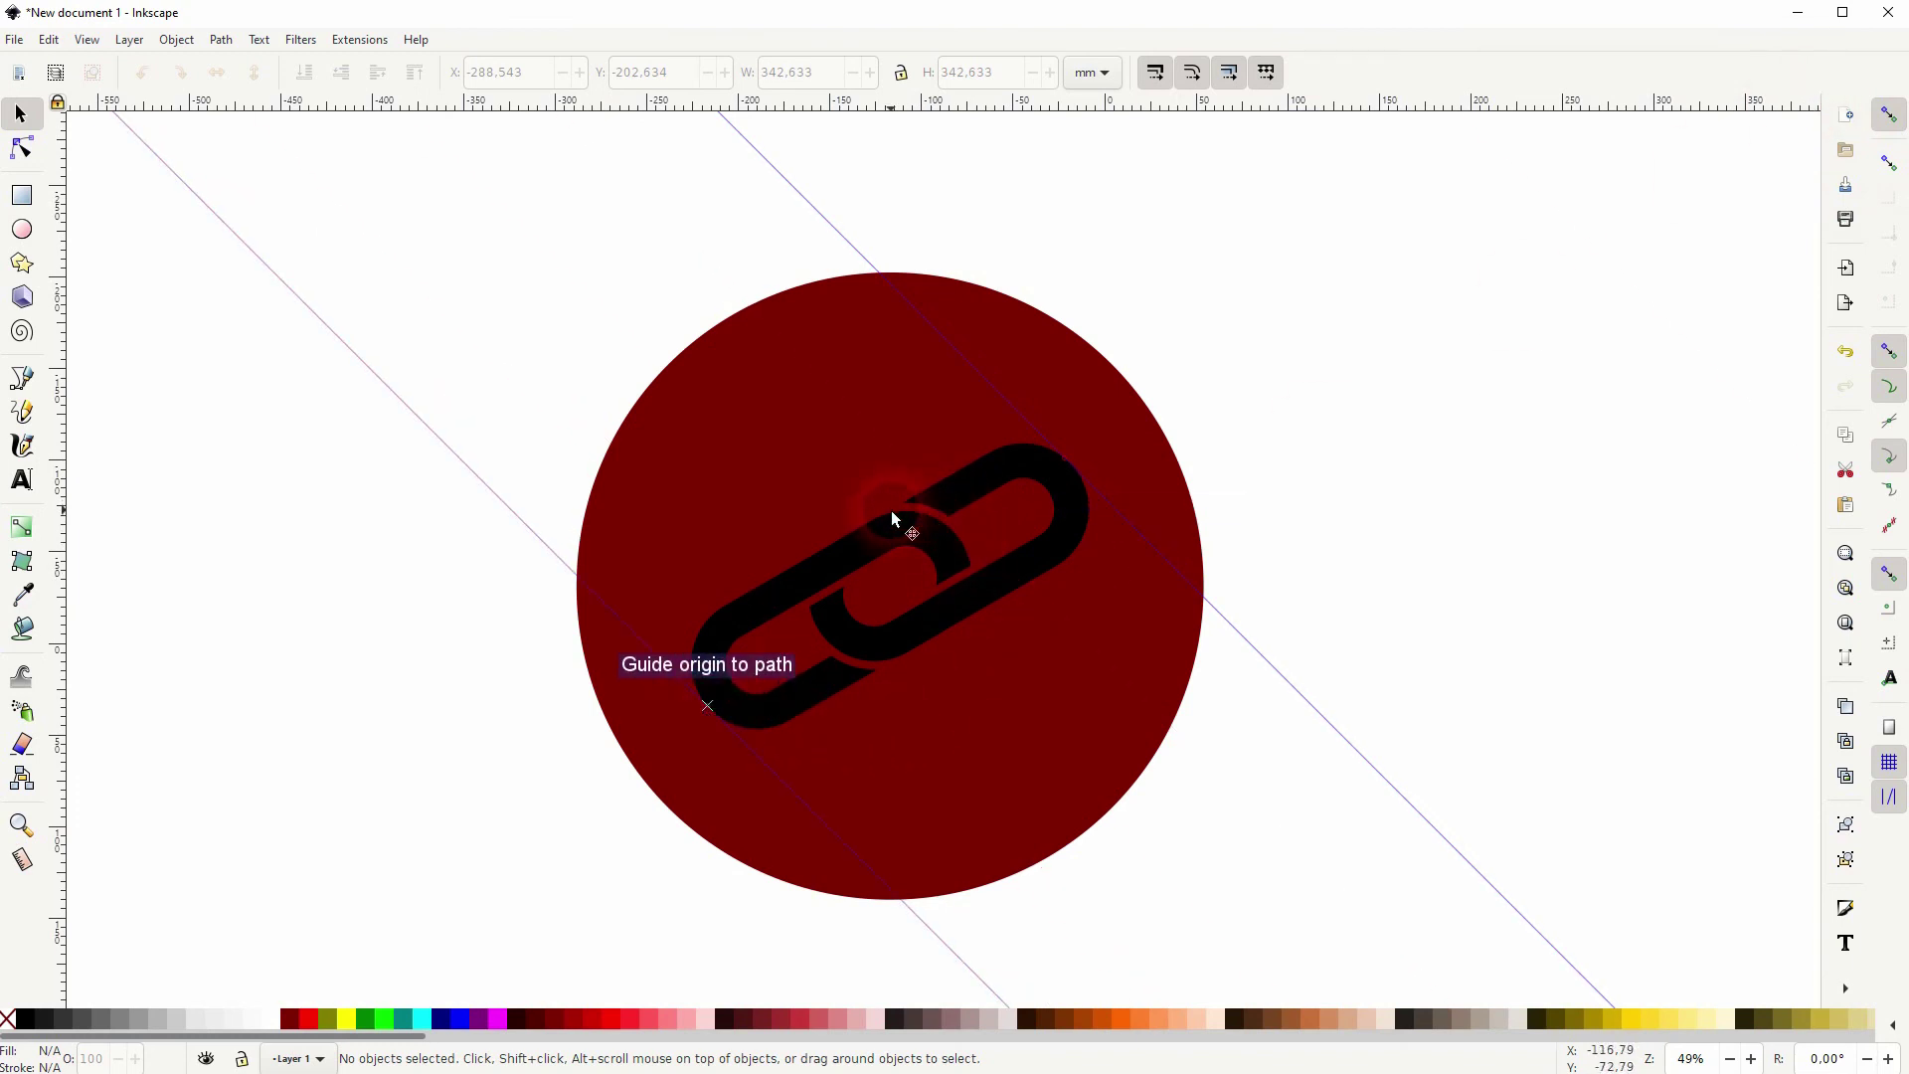
ctrl+scroll(891, 510, up, 4)
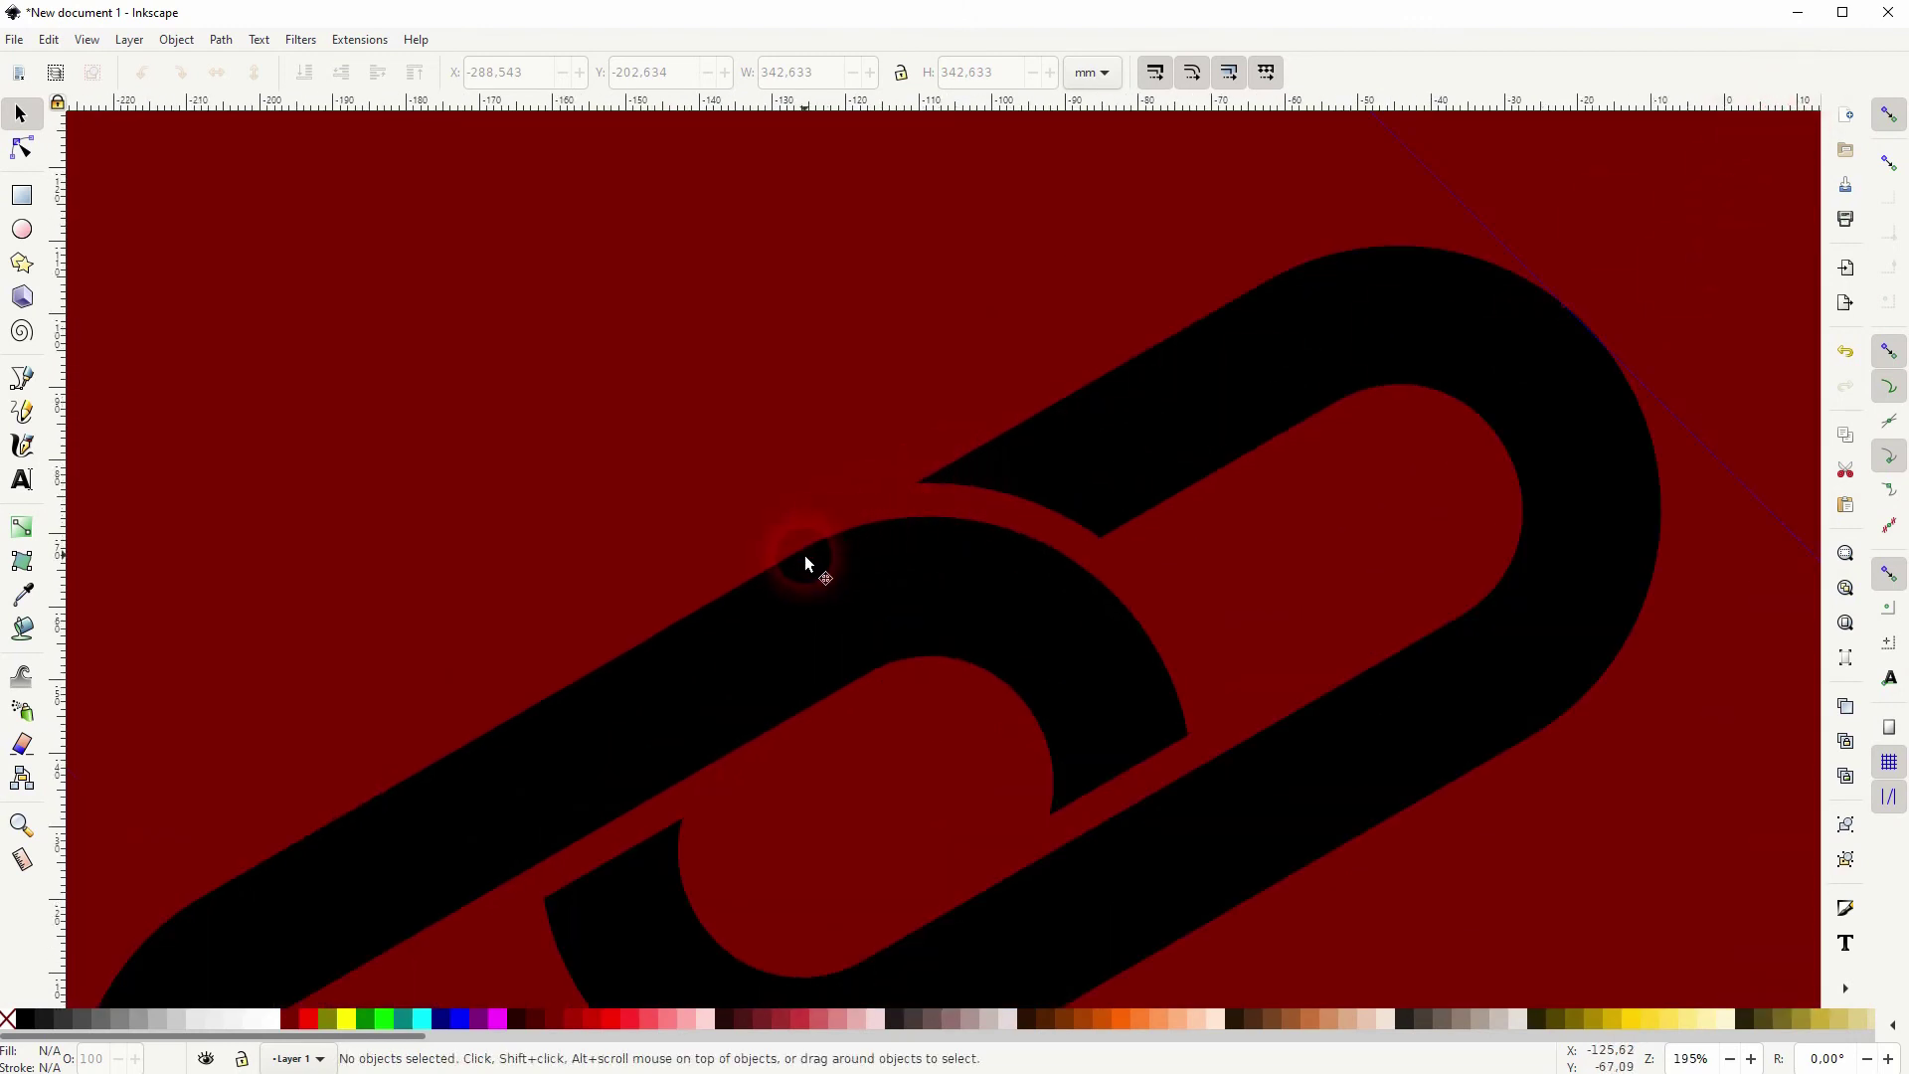
Step: Start a straight-segment path at the guide origin and trace the link's upper edge to the lower guide
click(22, 379)
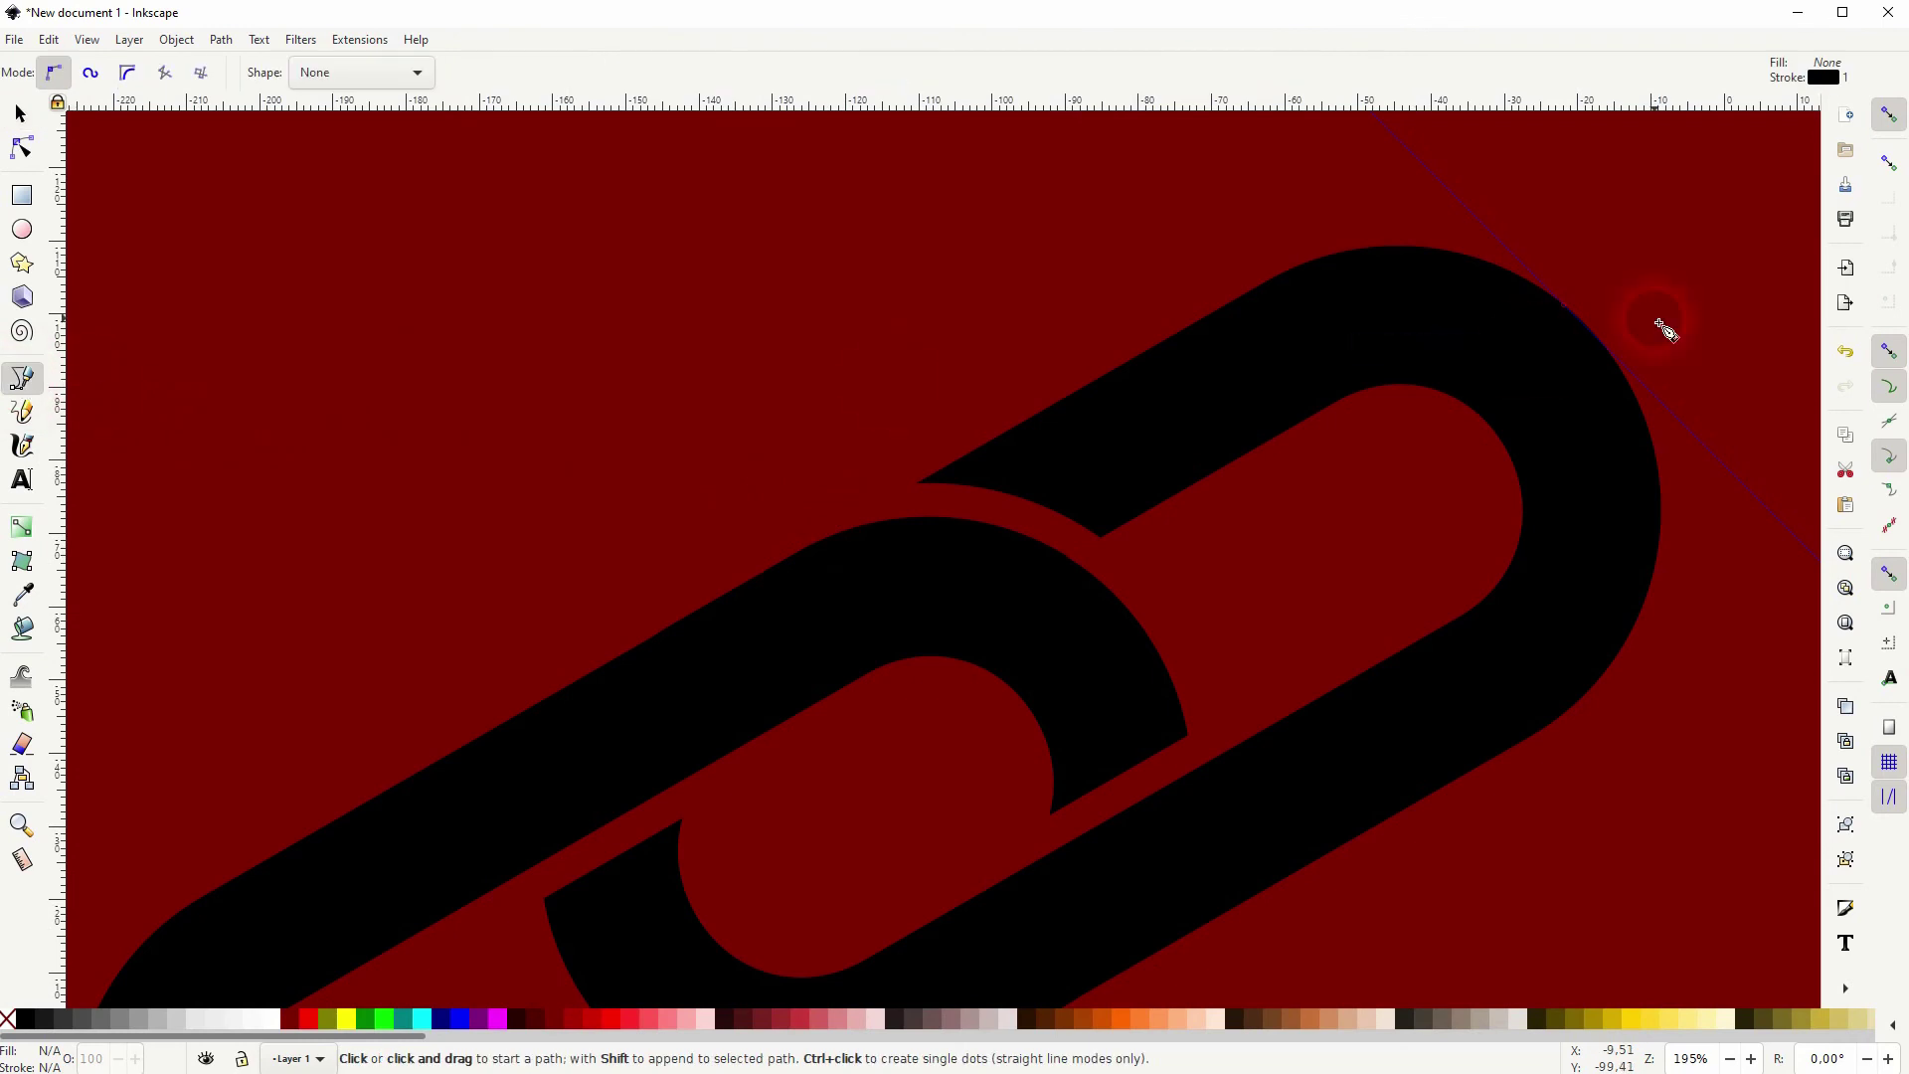
click(1564, 305)
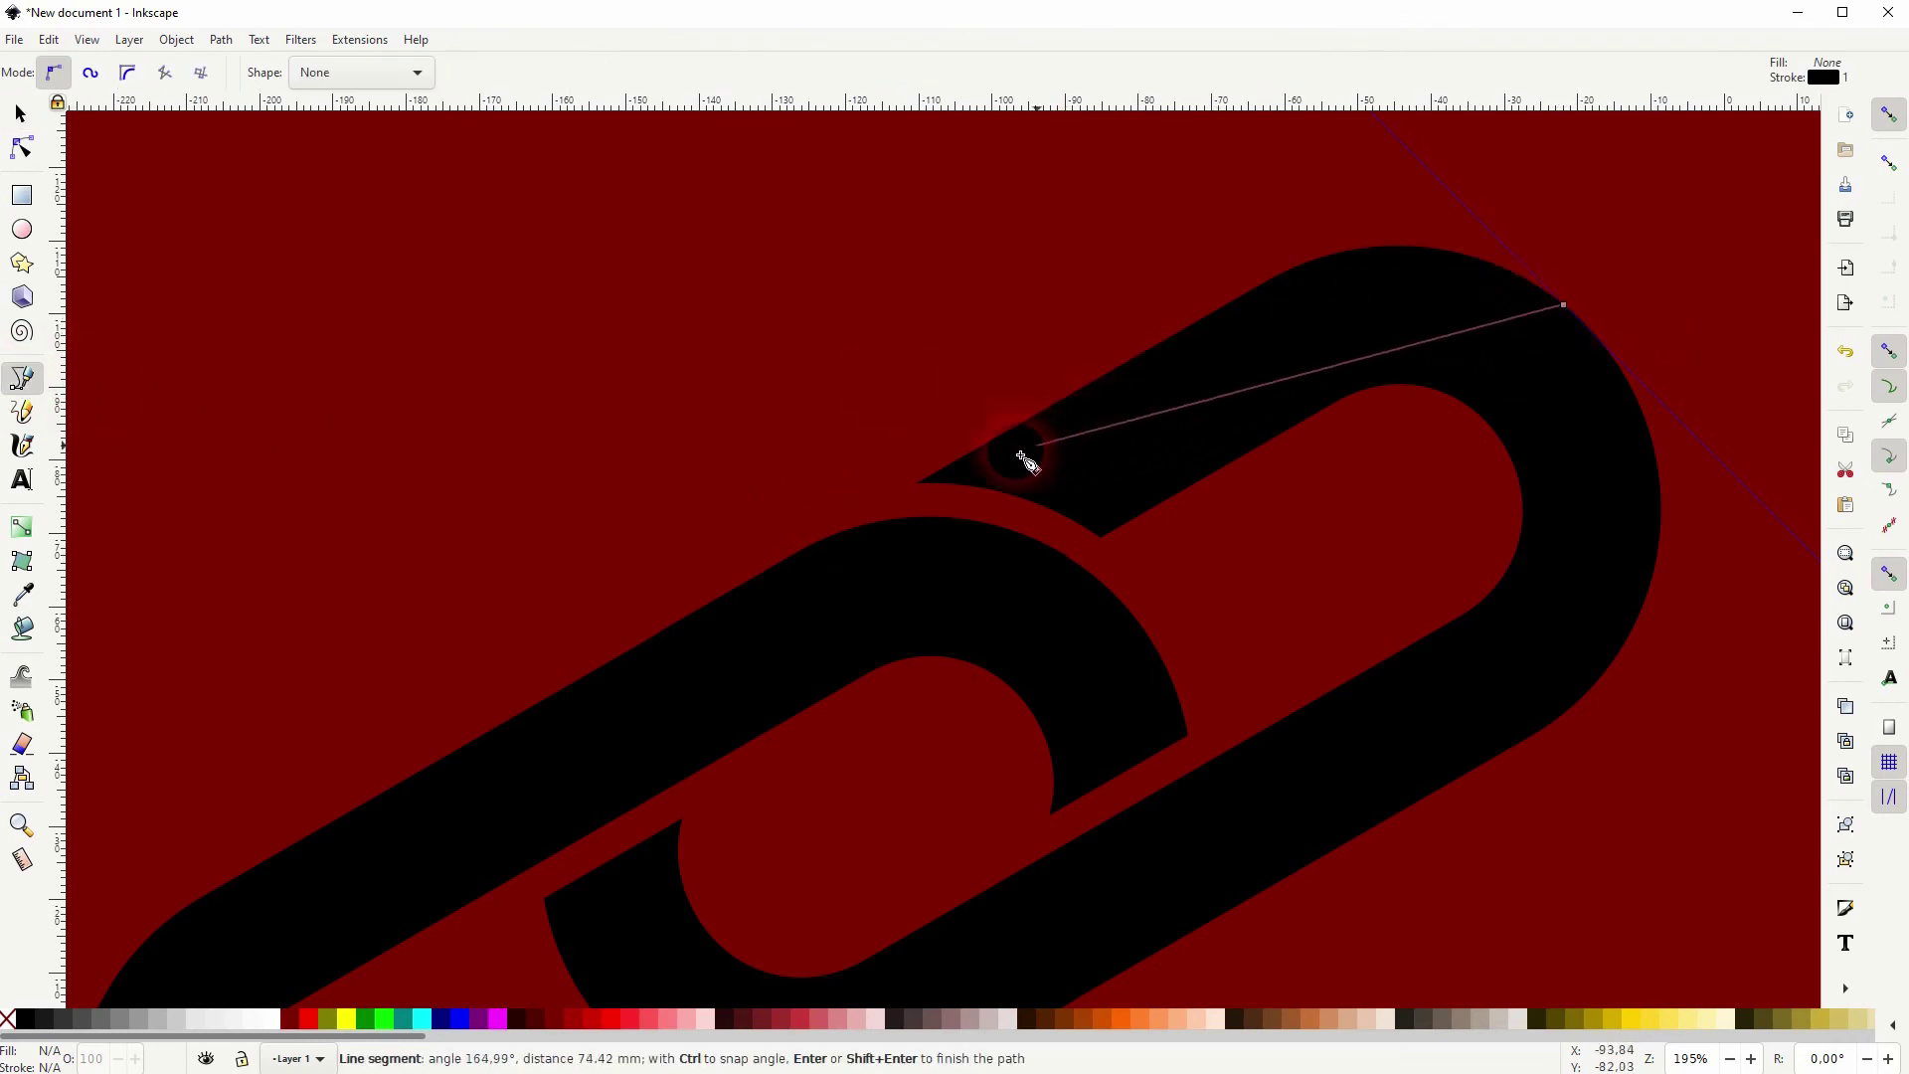
click(917, 484)
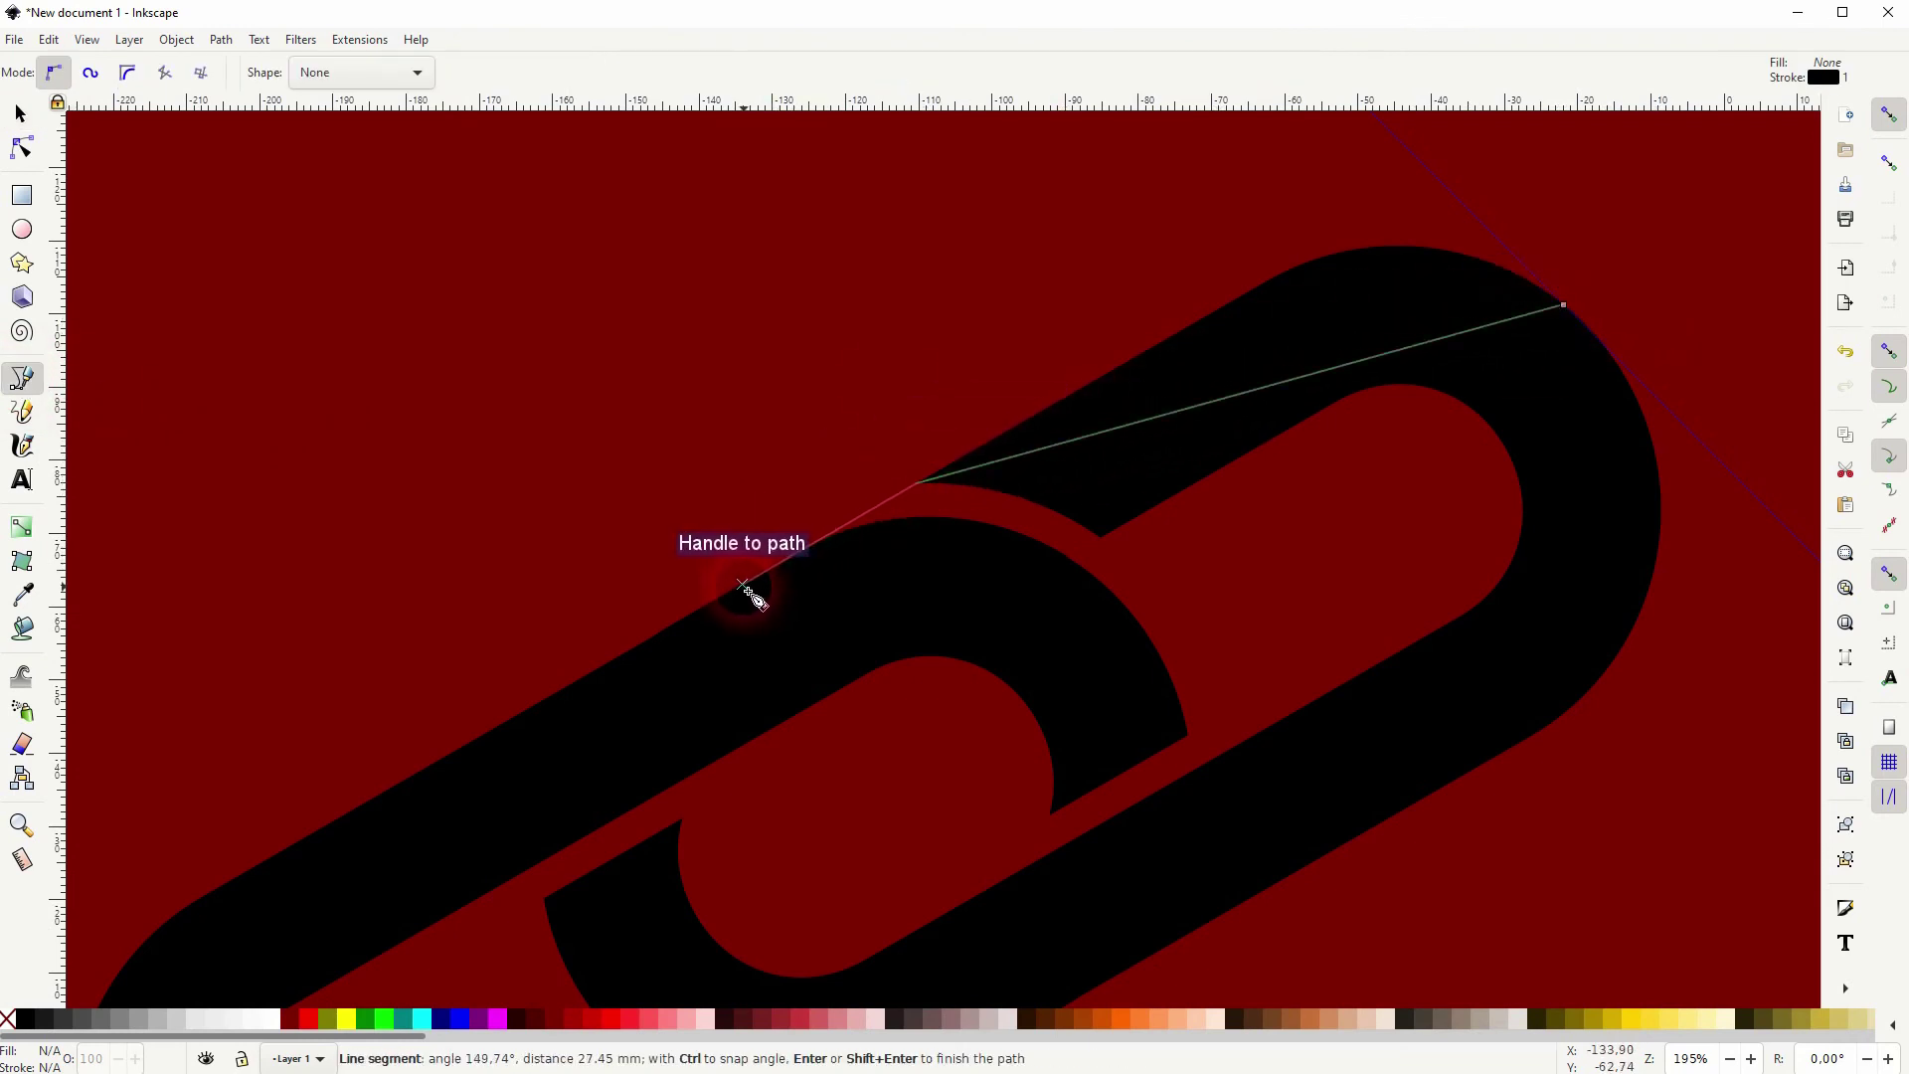
click(744, 587)
drag(661, 690, 1100, 388)
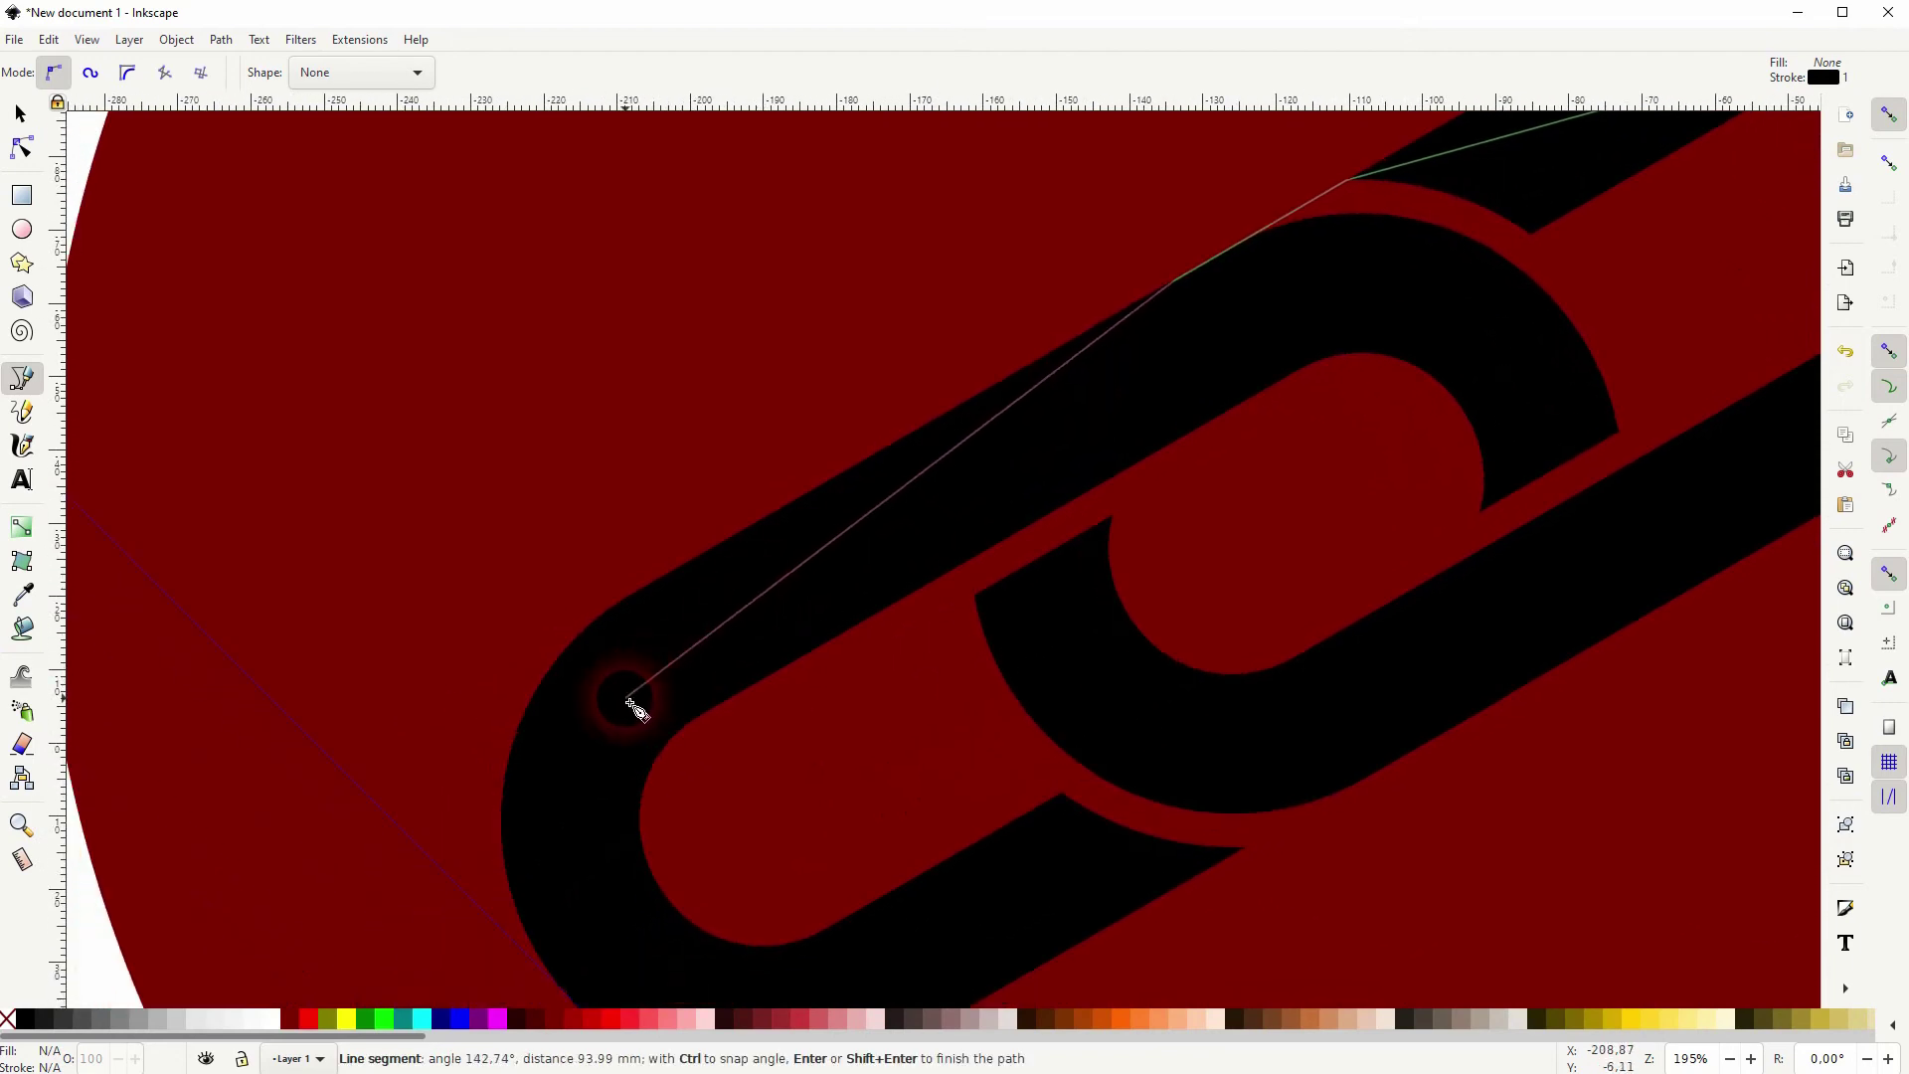
click(627, 698)
click(583, 895)
Step: Extend the path down the lower guide, across to the upper guide, and close it at the start node
key(space)
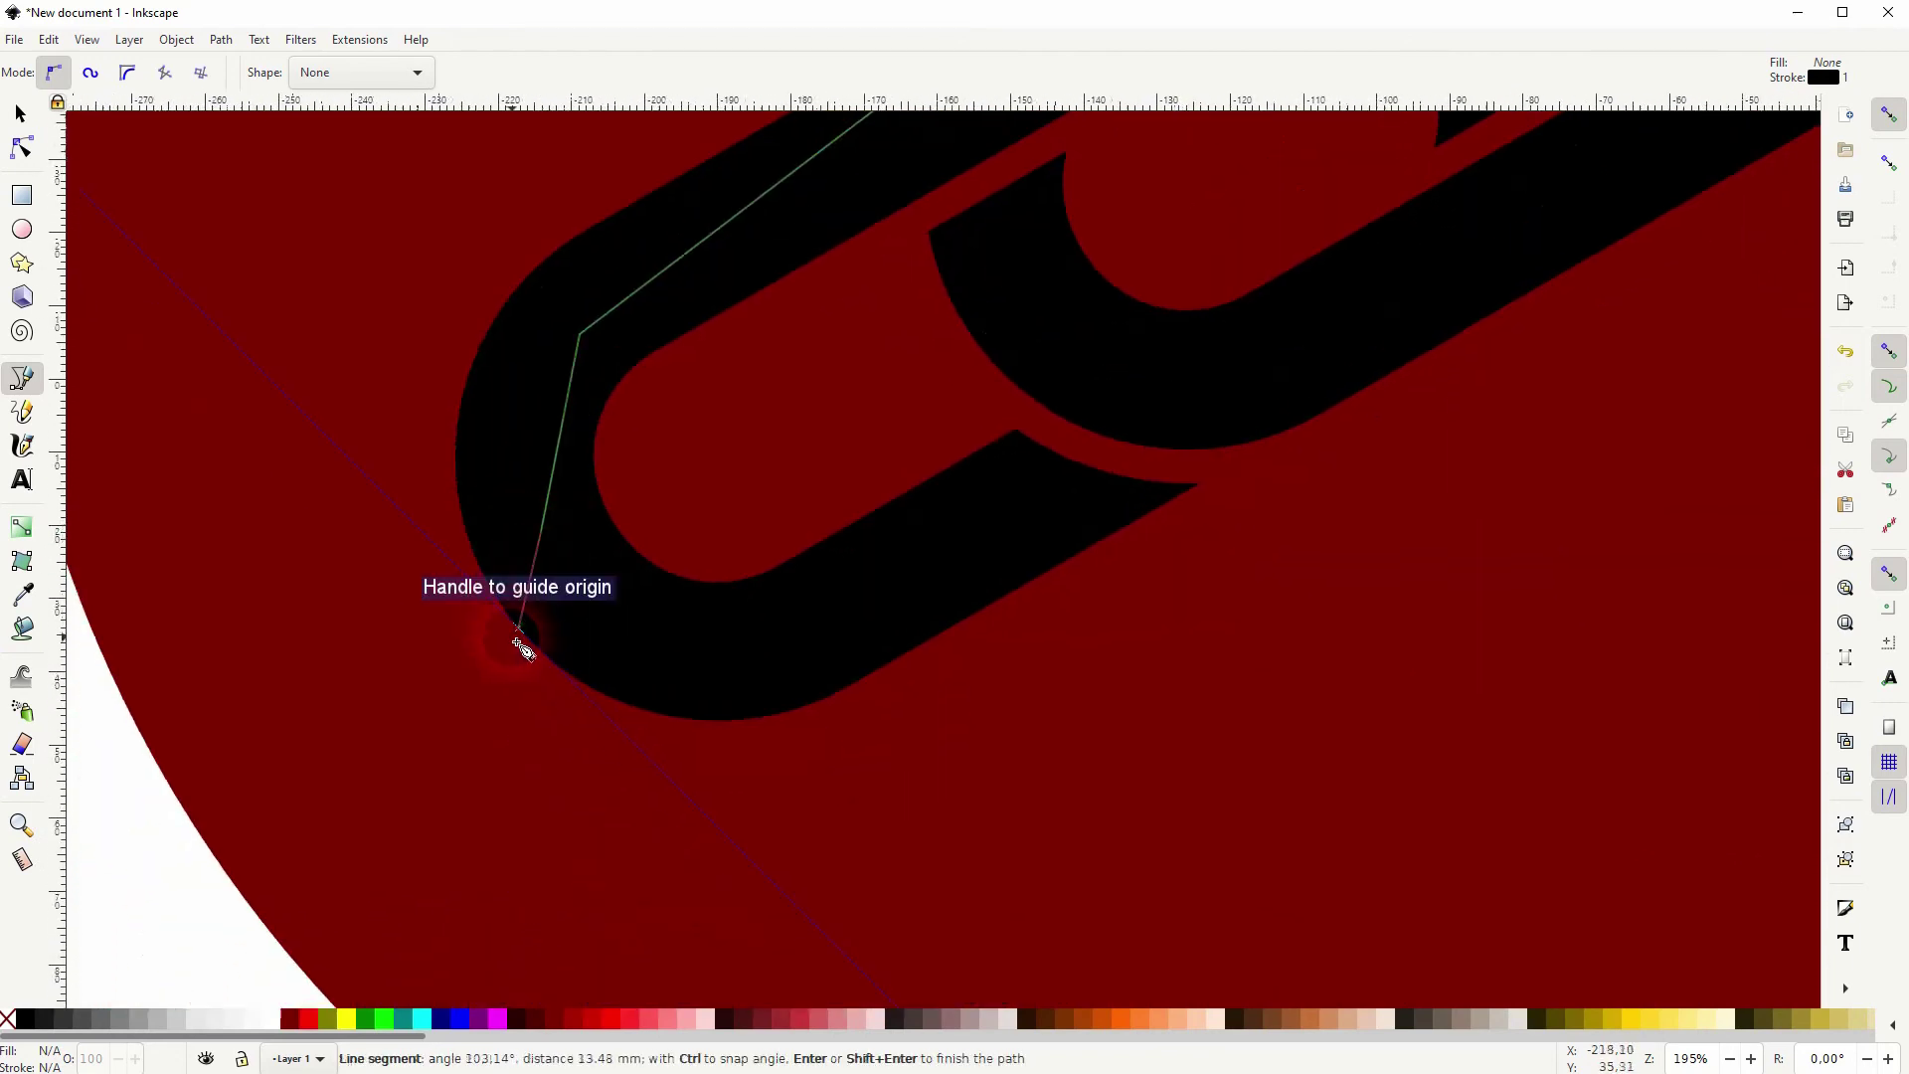
scroll(823, 660, down, 3)
key(space)
click(934, 843)
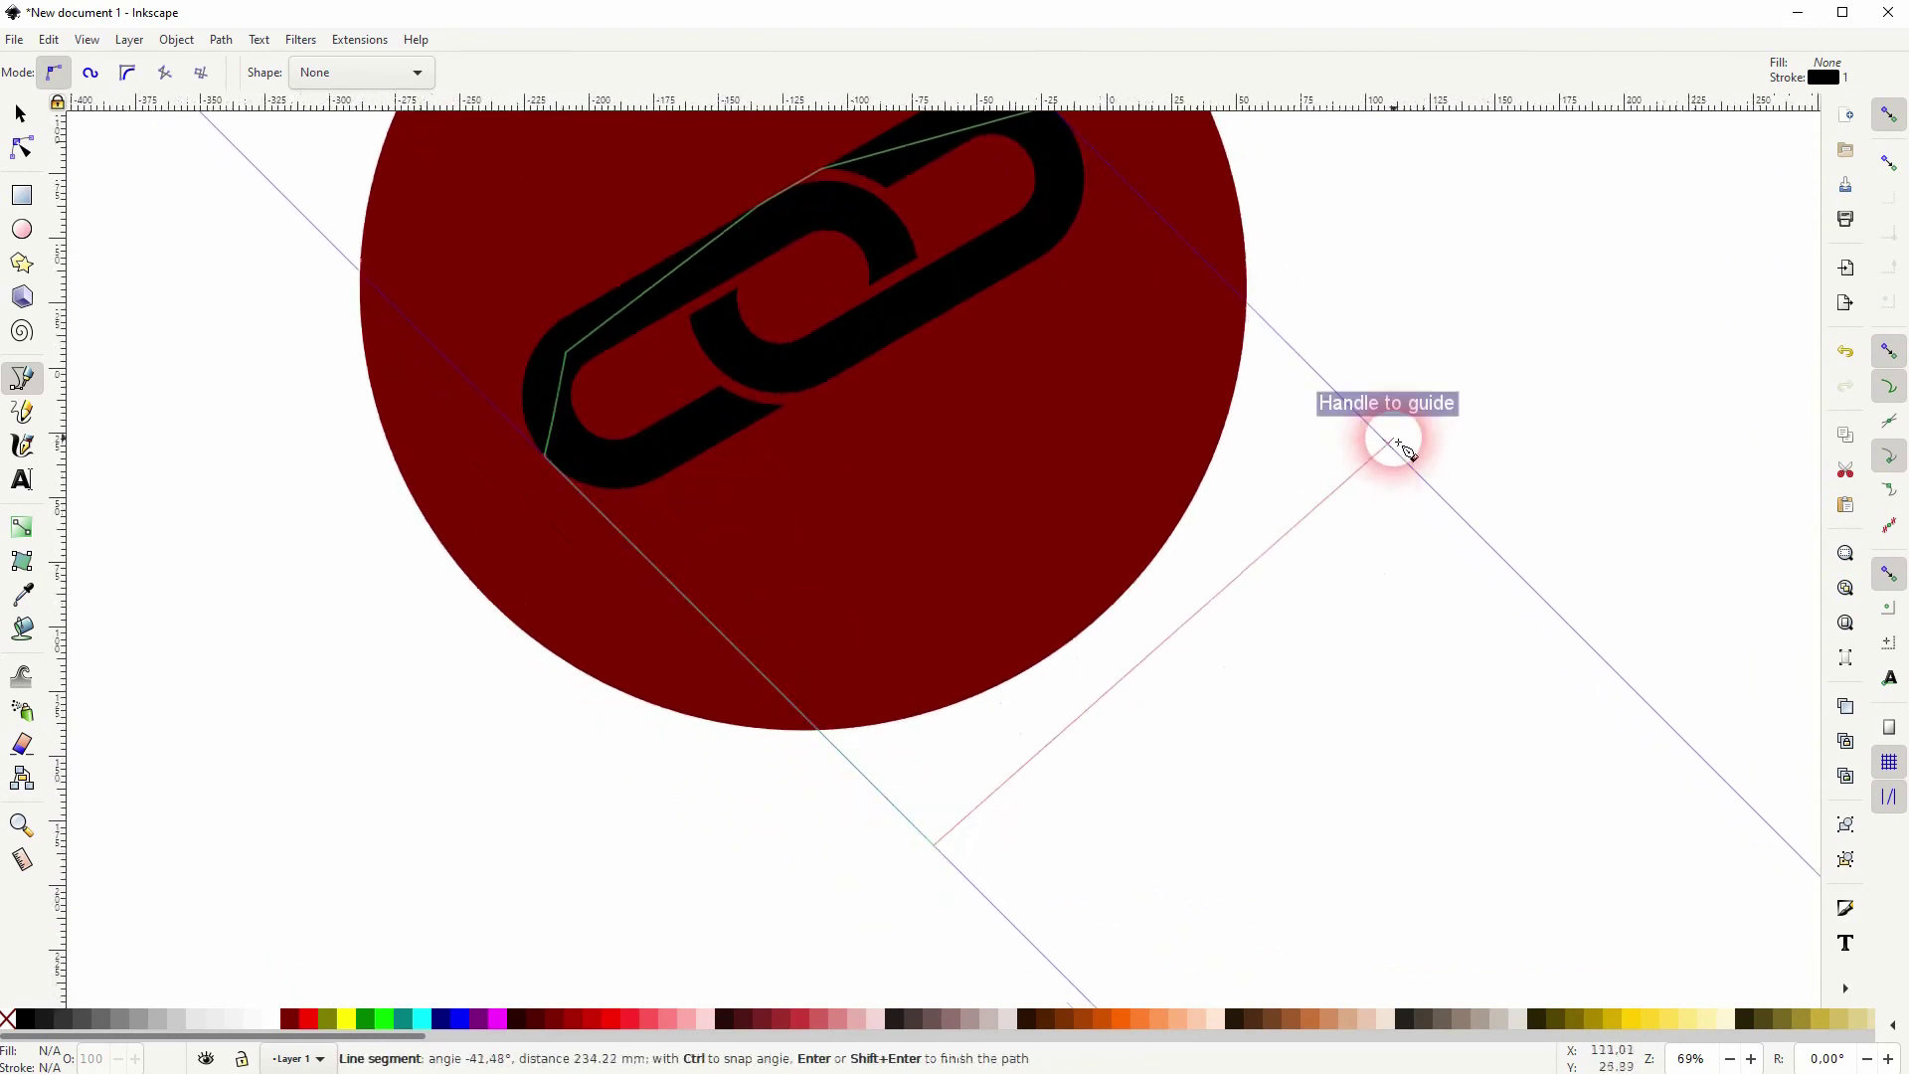
click(1396, 445)
key(space)
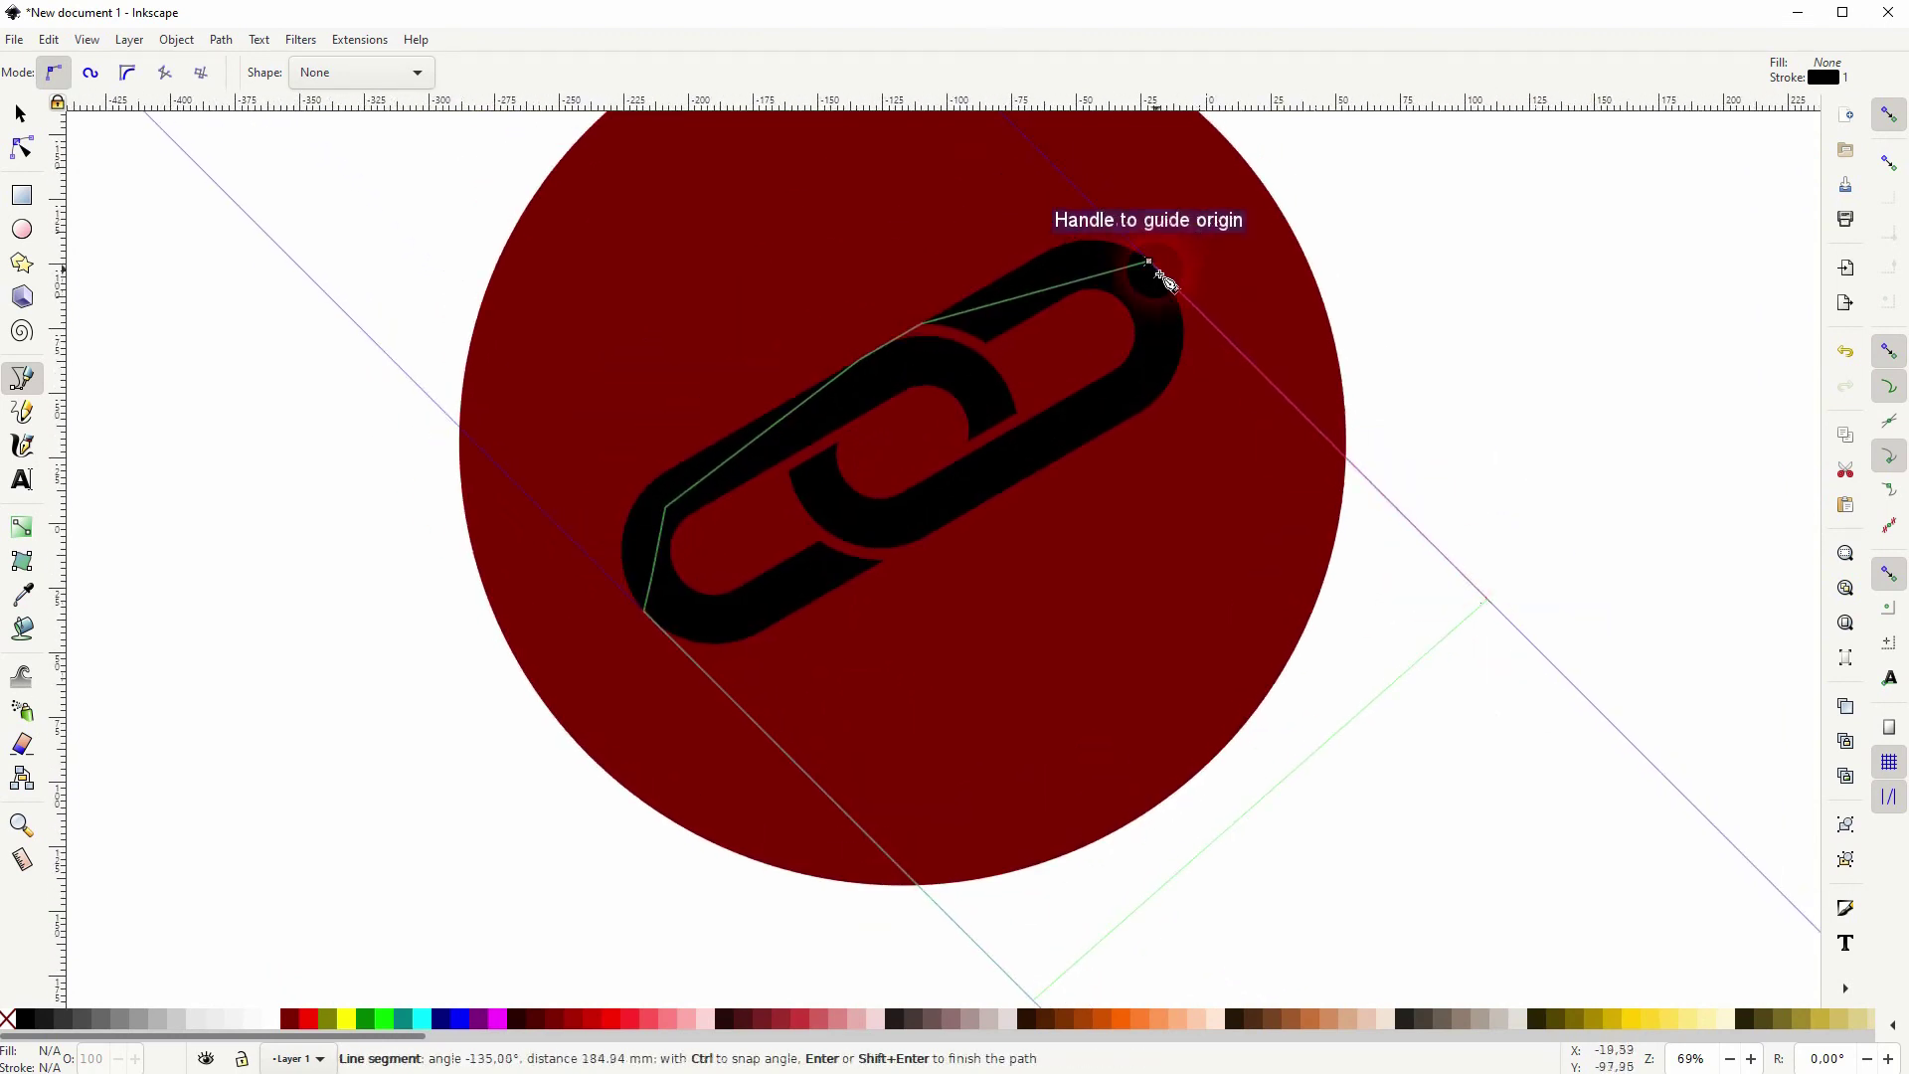
click(1151, 263)
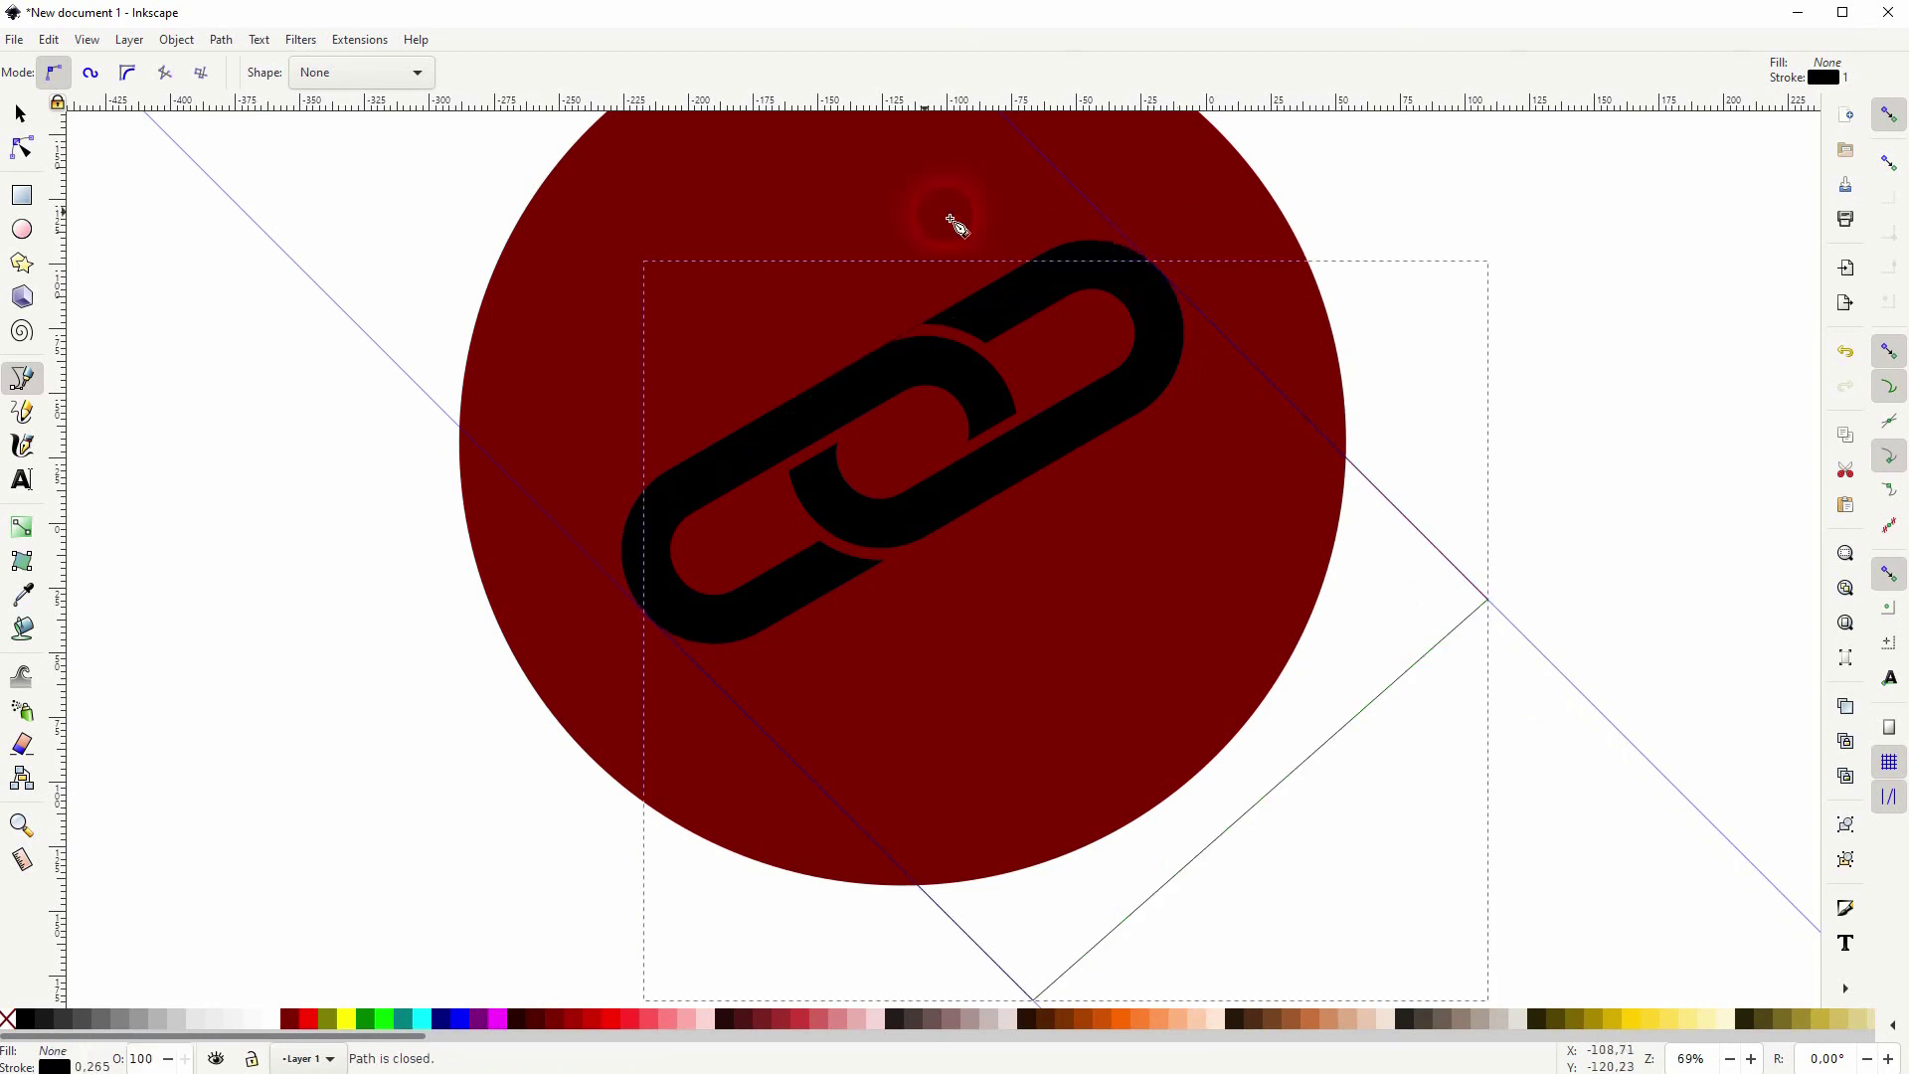
Step: Fill the shadow shape red and place it just above the circle, beneath the chain
click(20, 115)
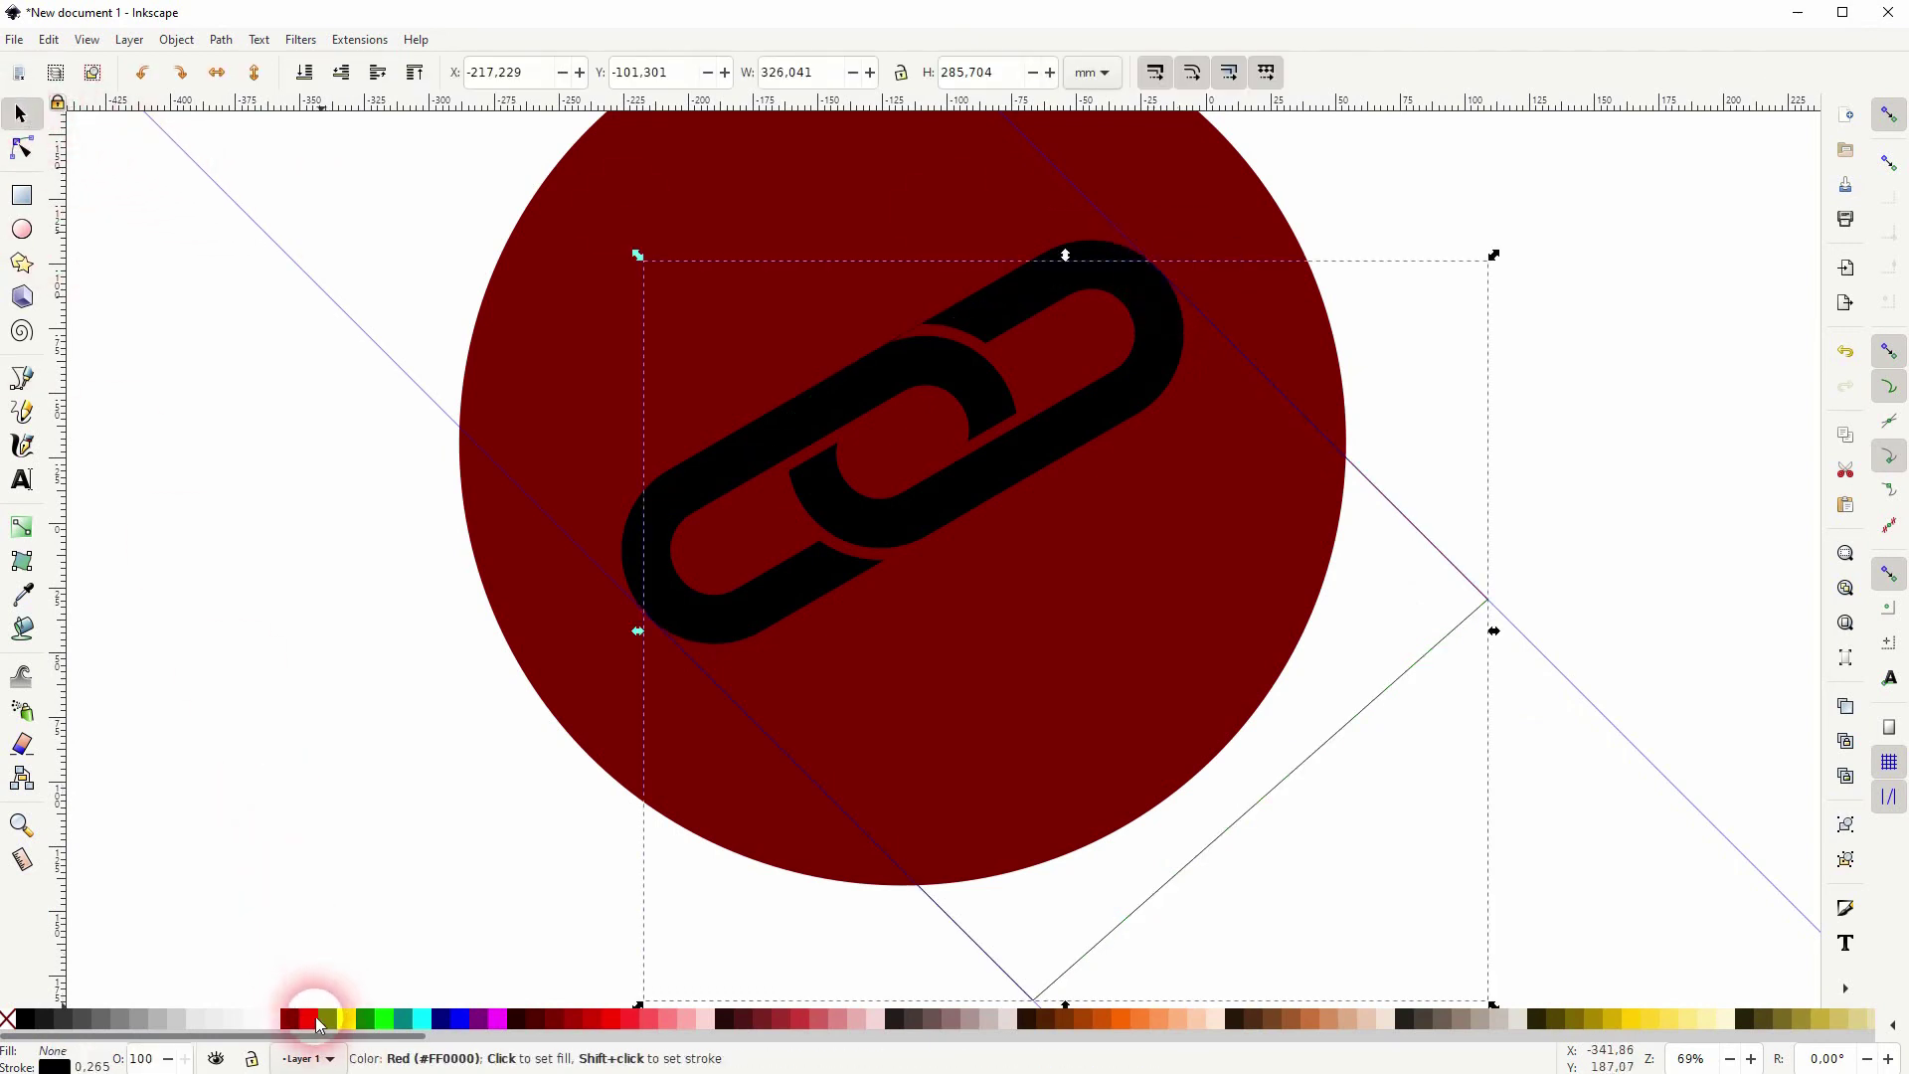
click(308, 1020)
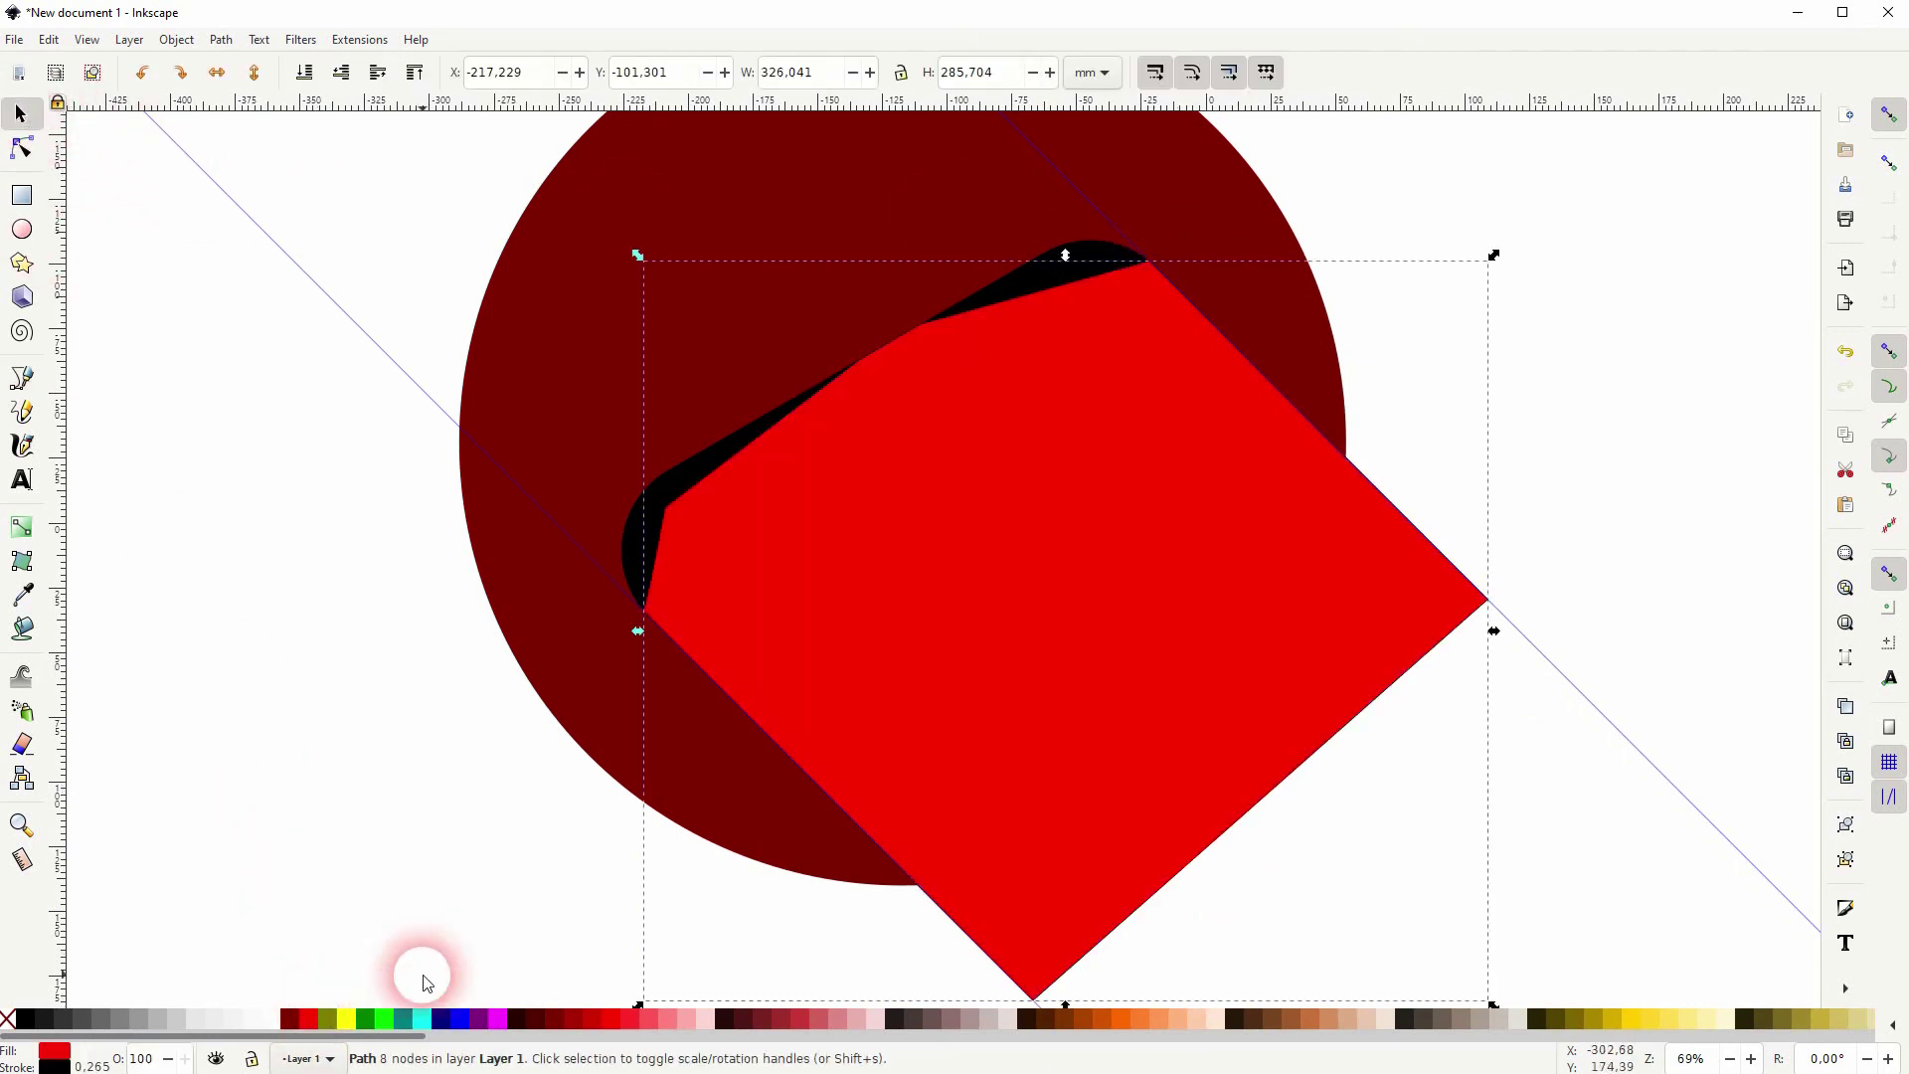
click(304, 72)
click(377, 72)
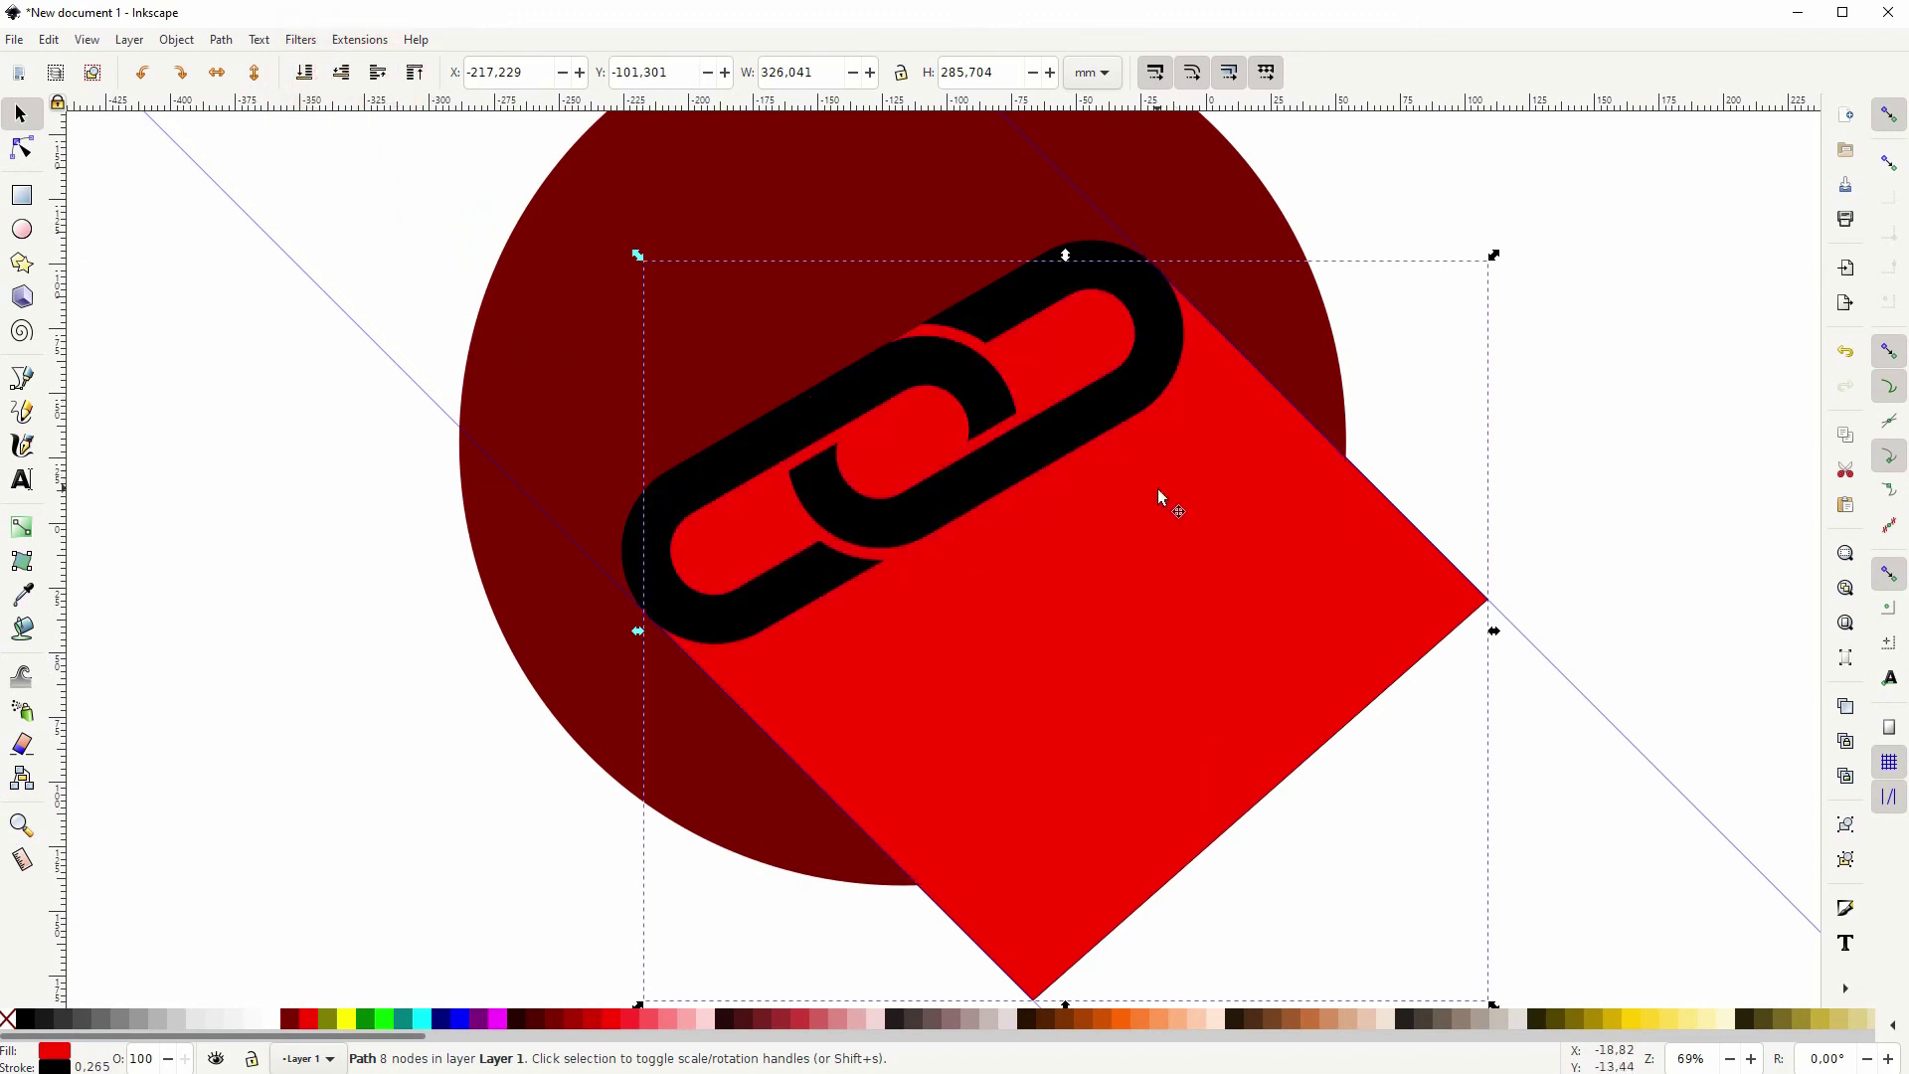
Step: Divide the circle along the shadow shape using Path > Division
shift+click(613, 324)
click(221, 40)
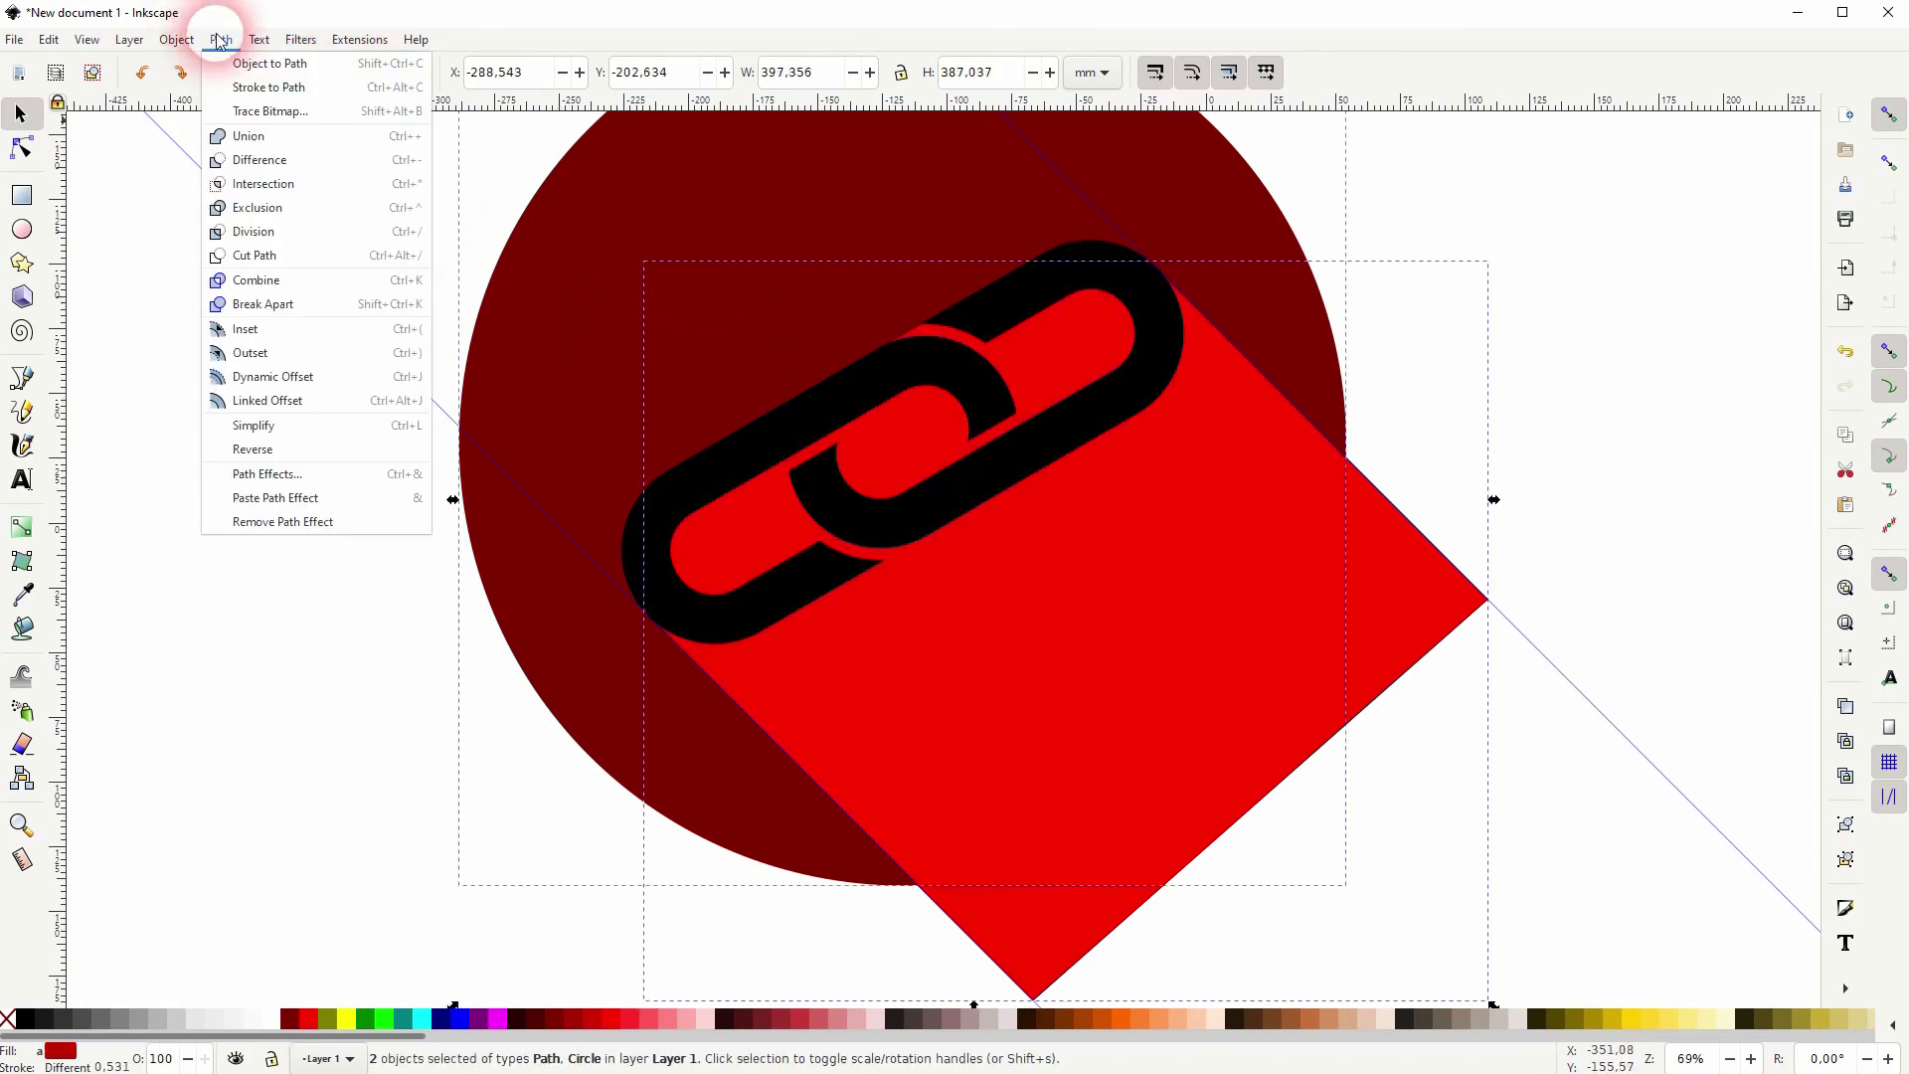
click(290, 234)
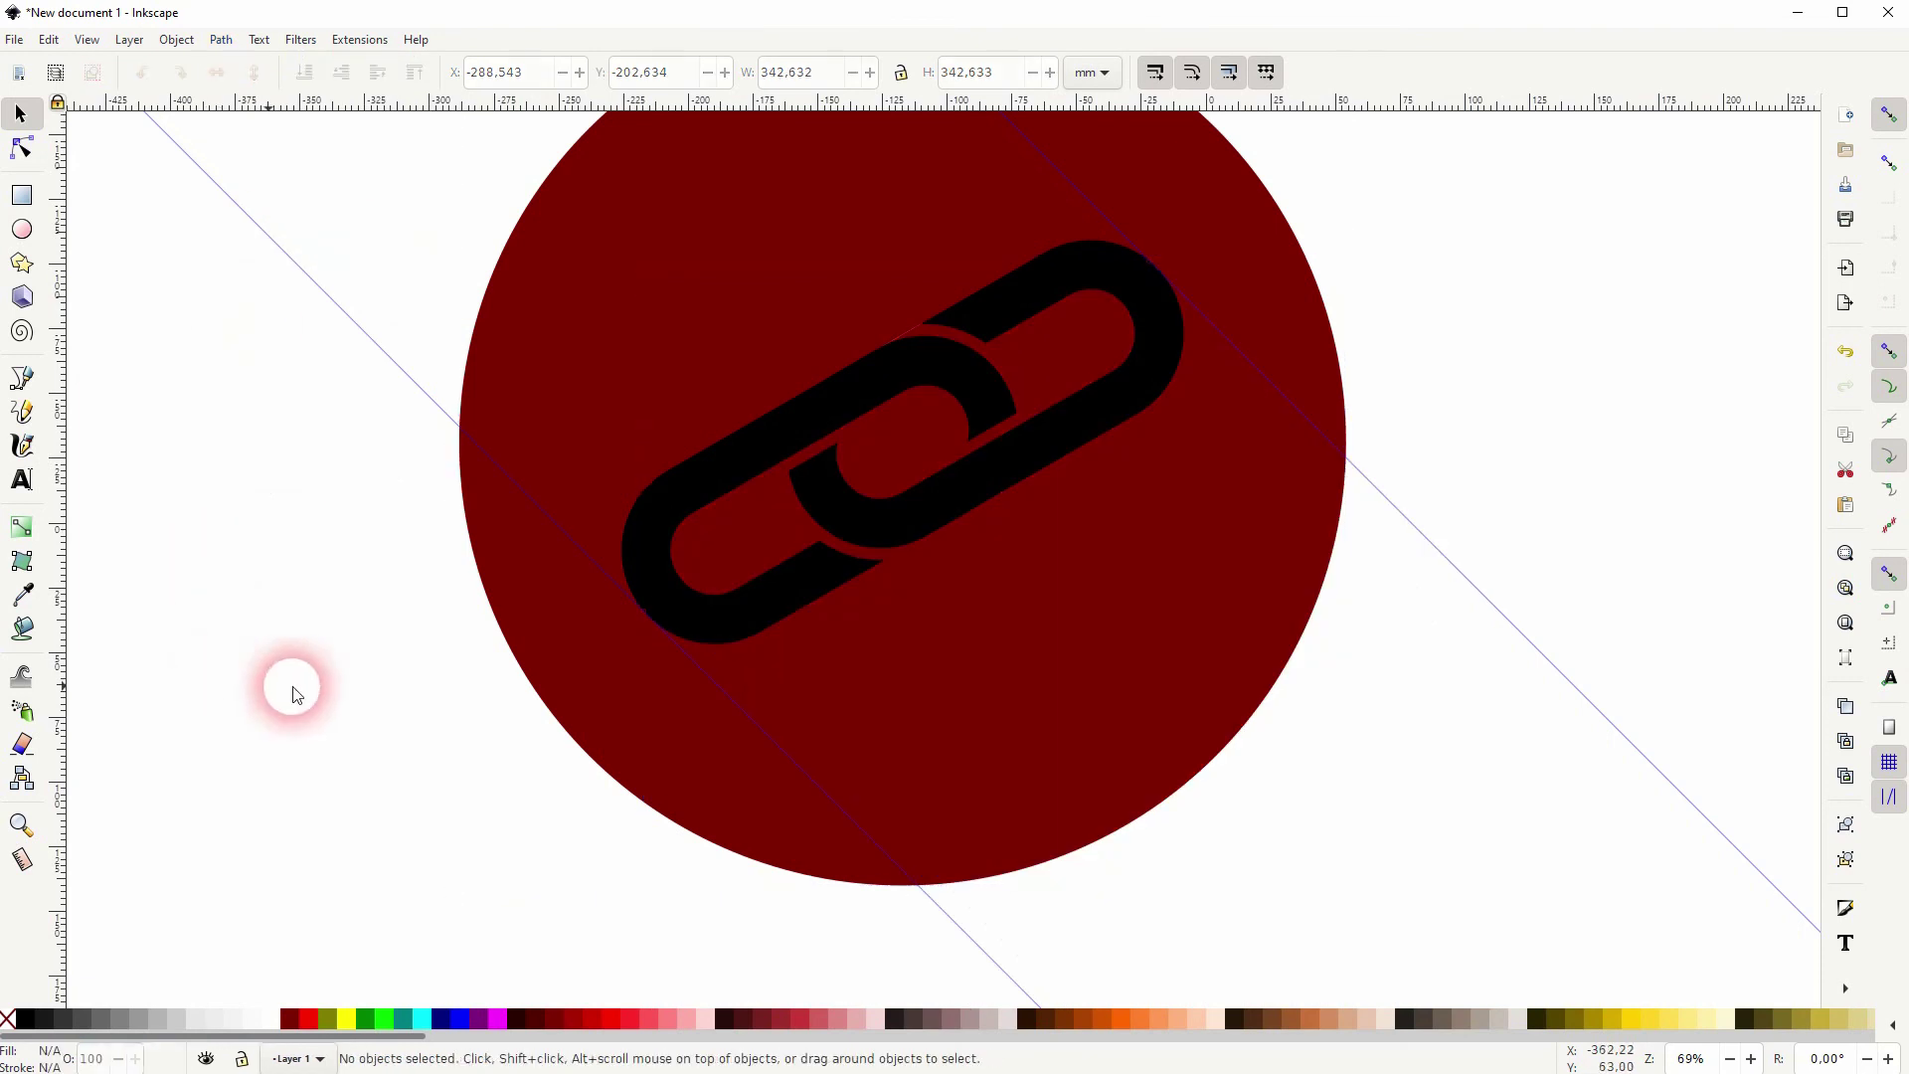
scroll(1233, 557, down, 1)
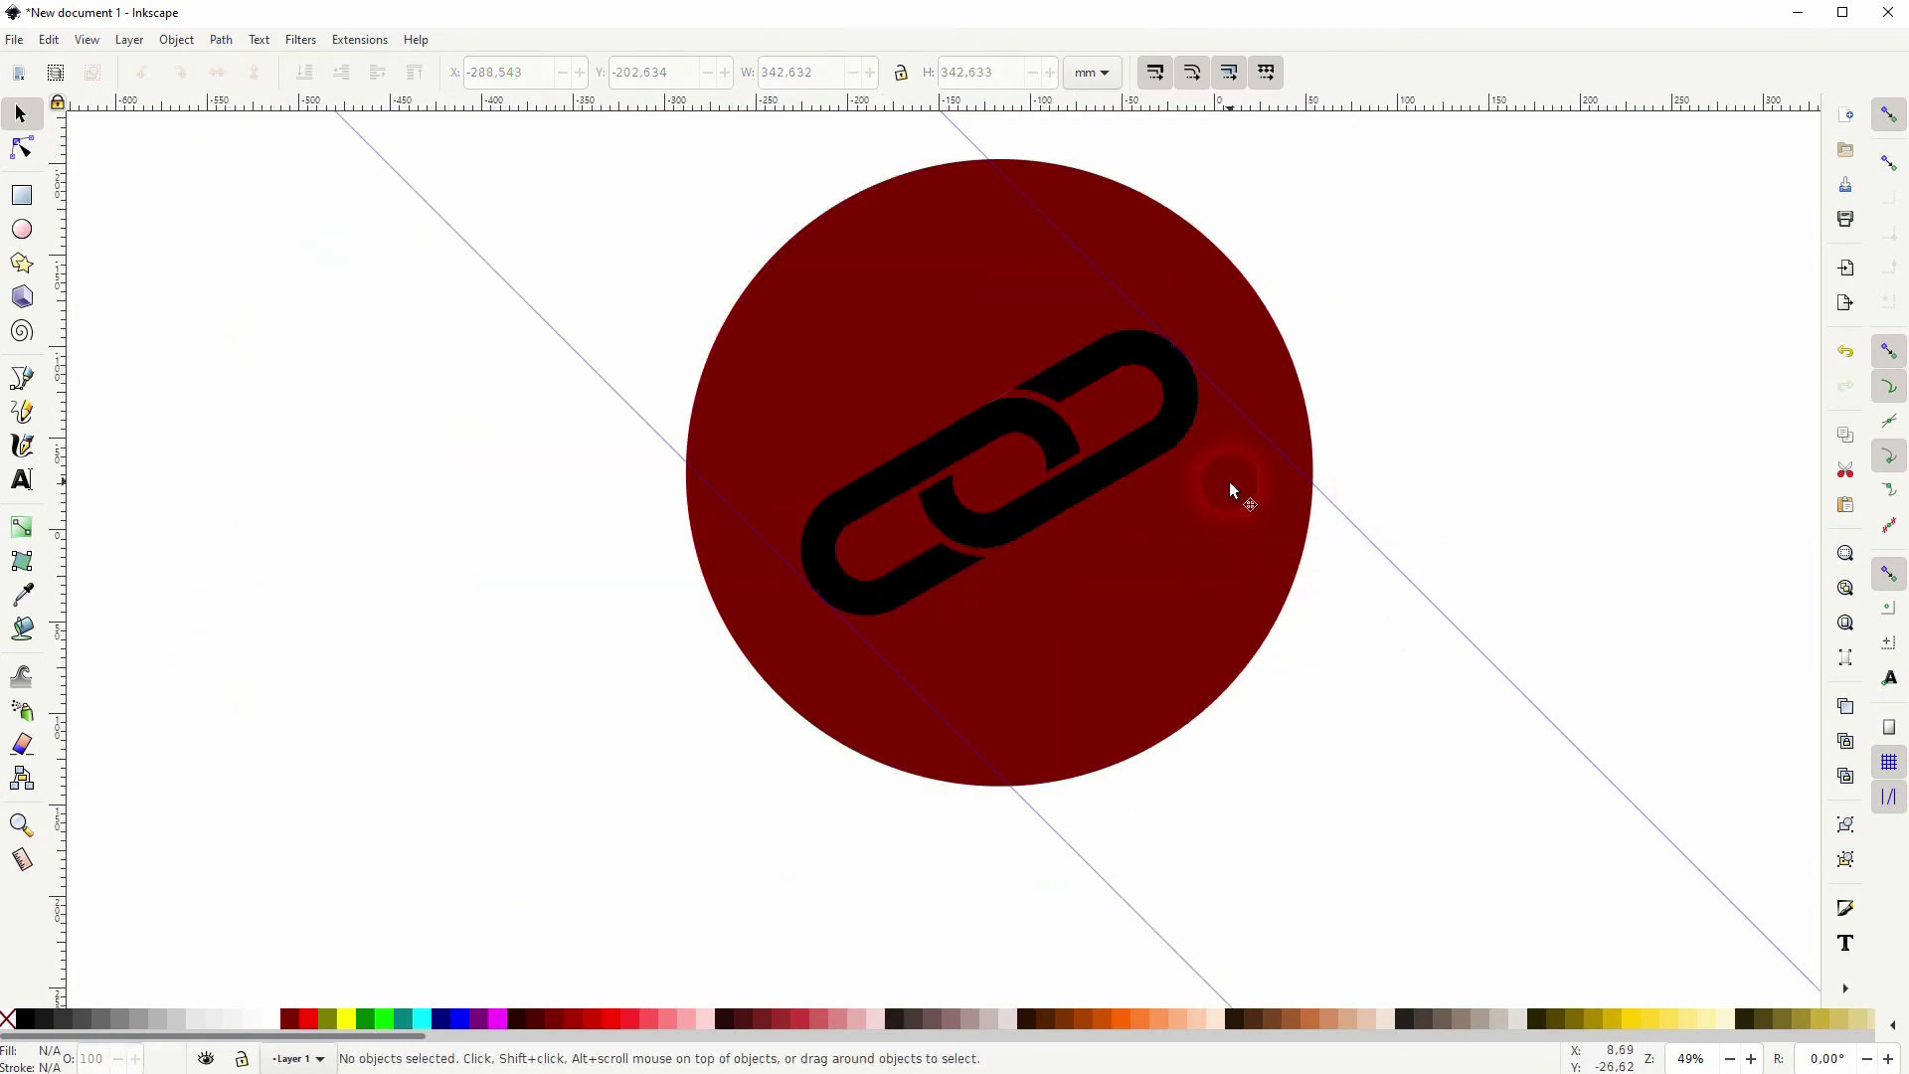
Step: Fill the chain link group white
click(1111, 473)
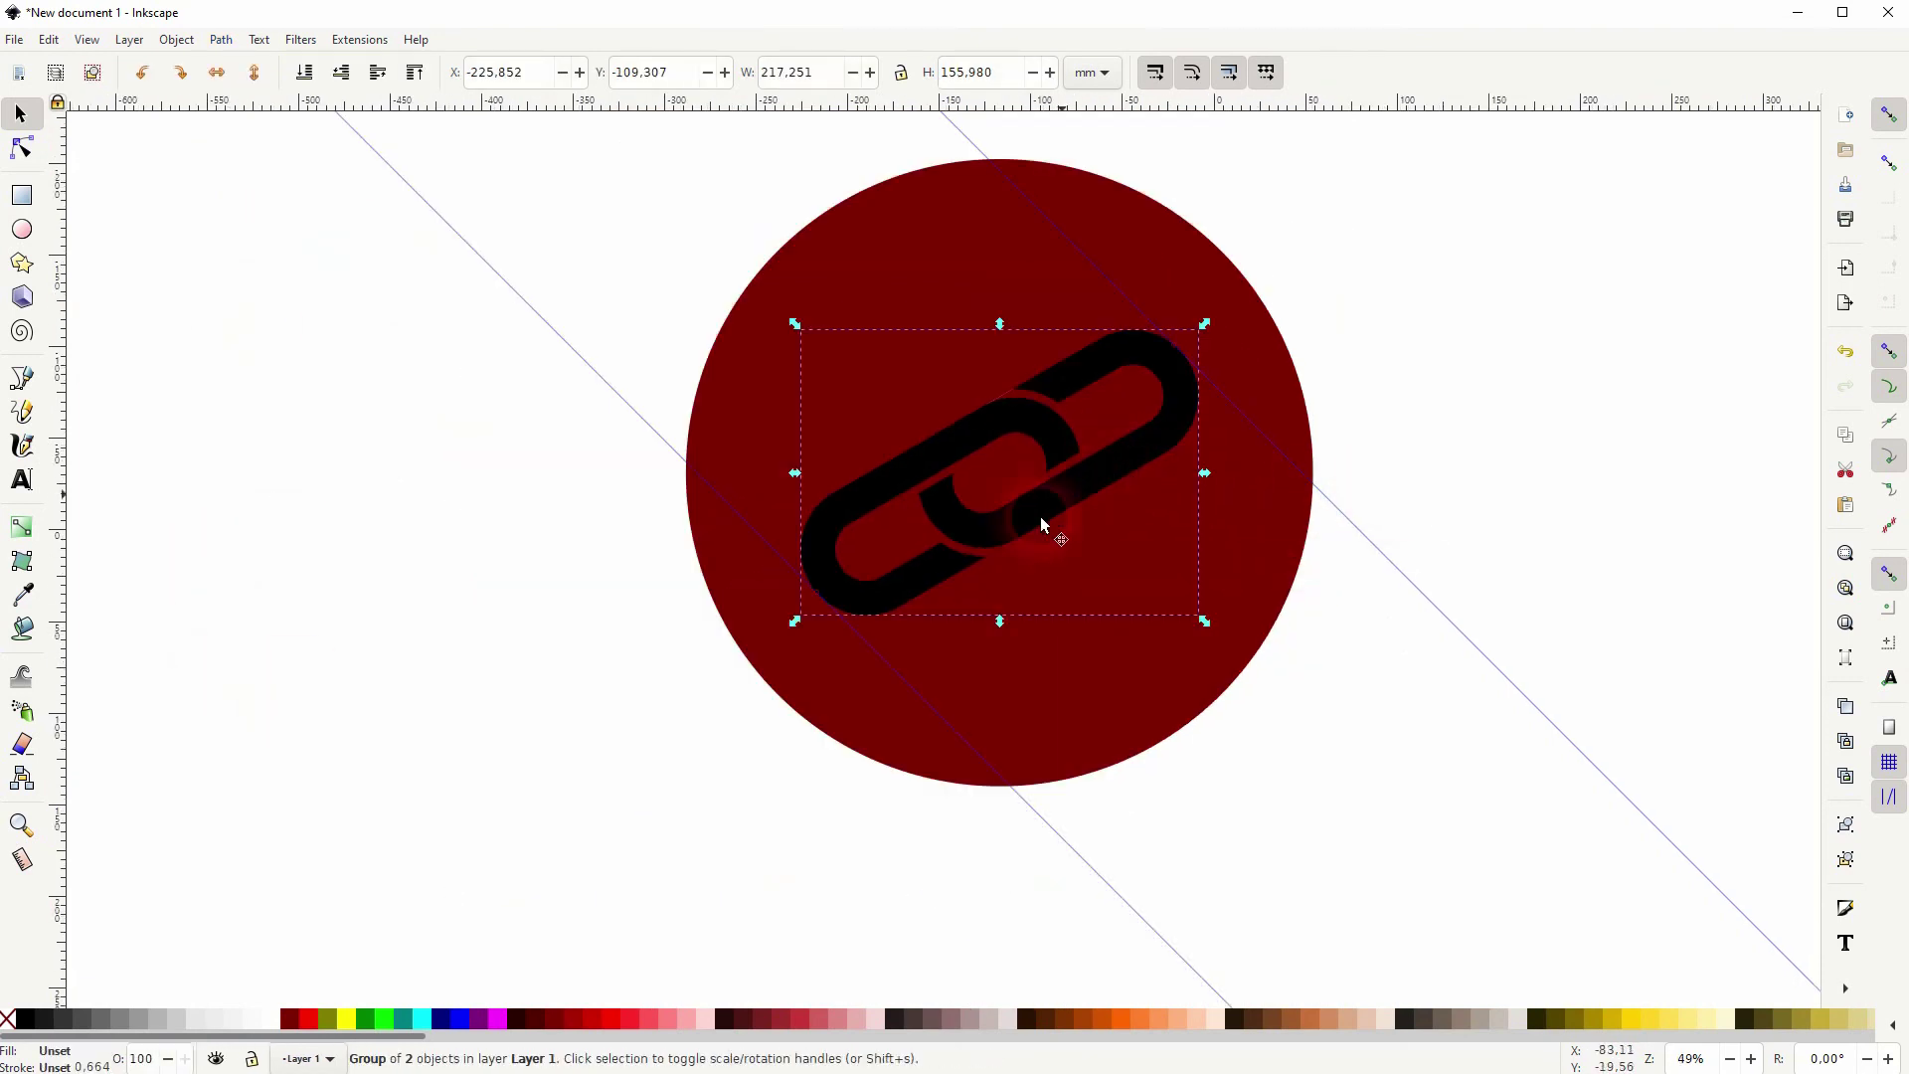
click(265, 1019)
click(1671, 504)
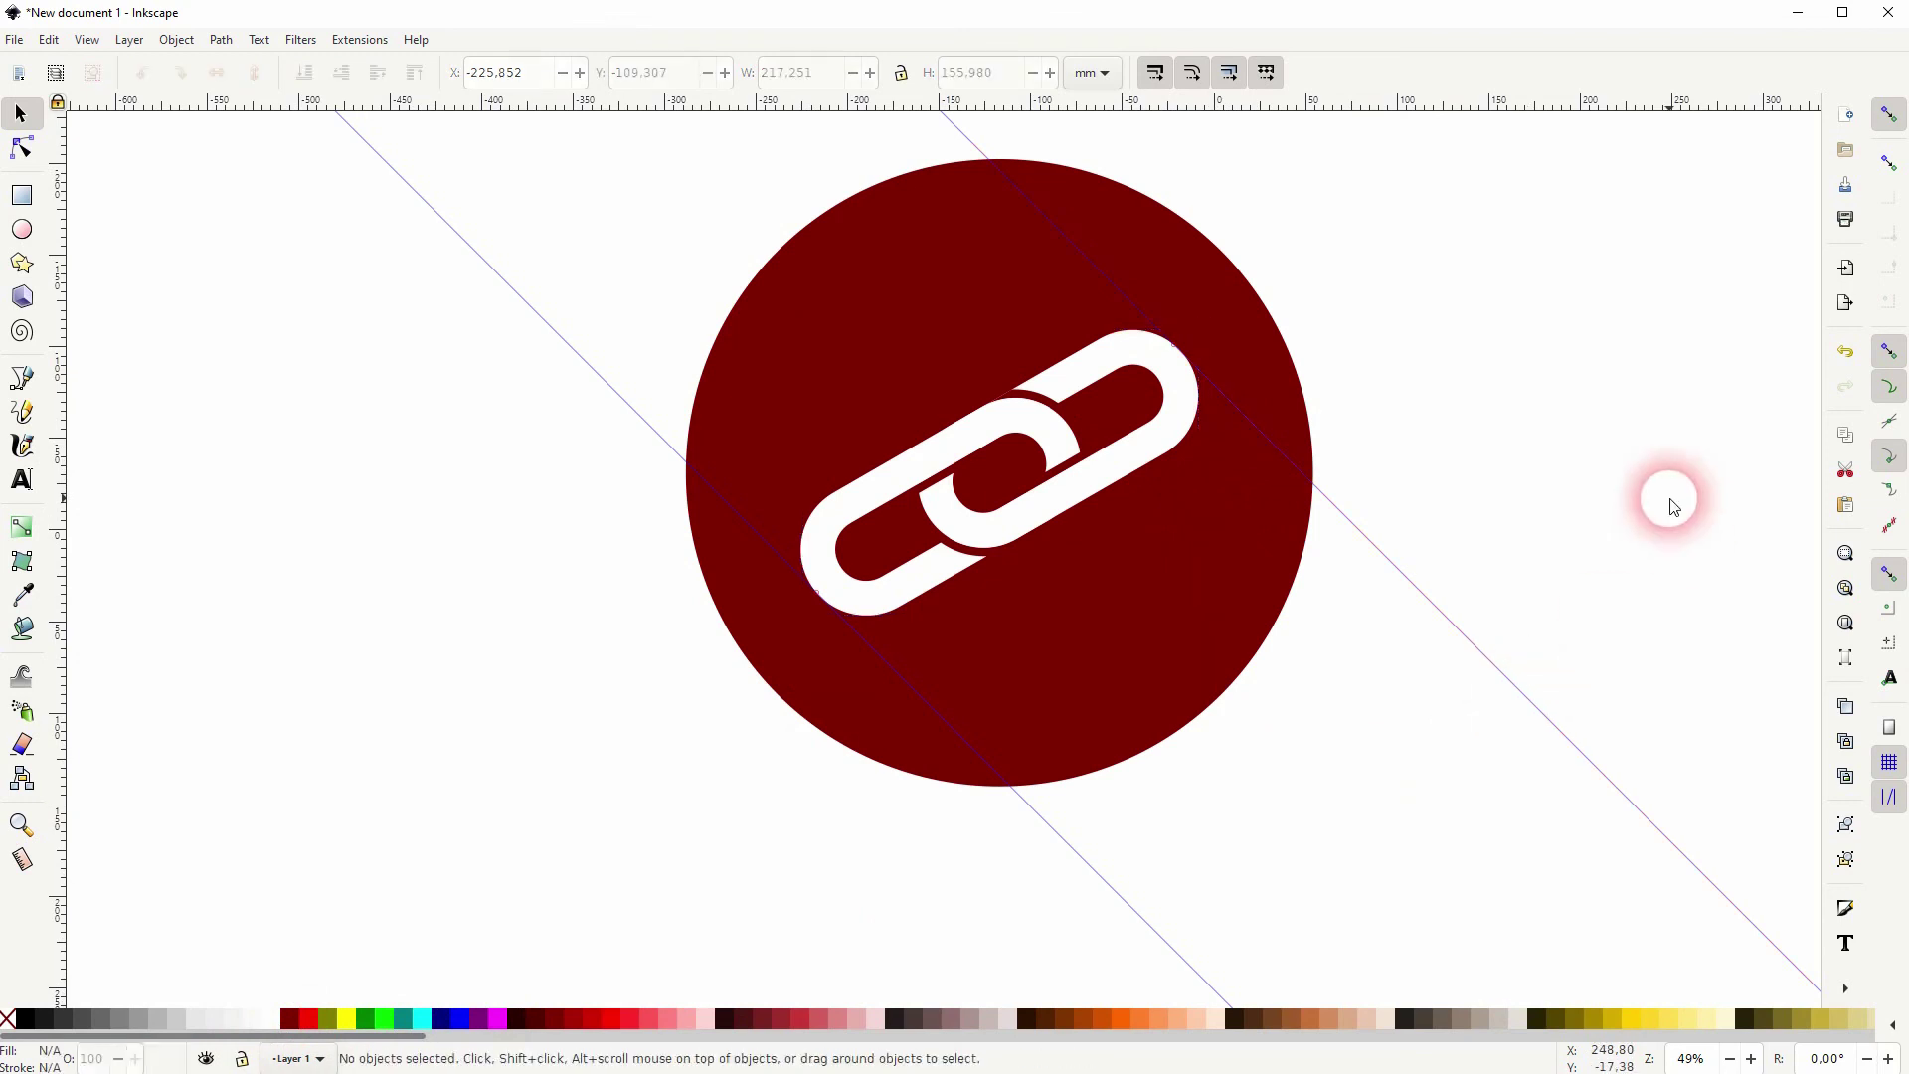
Step: Fill the circle light orange and the shadow piece #FF6600 orange
click(884, 283)
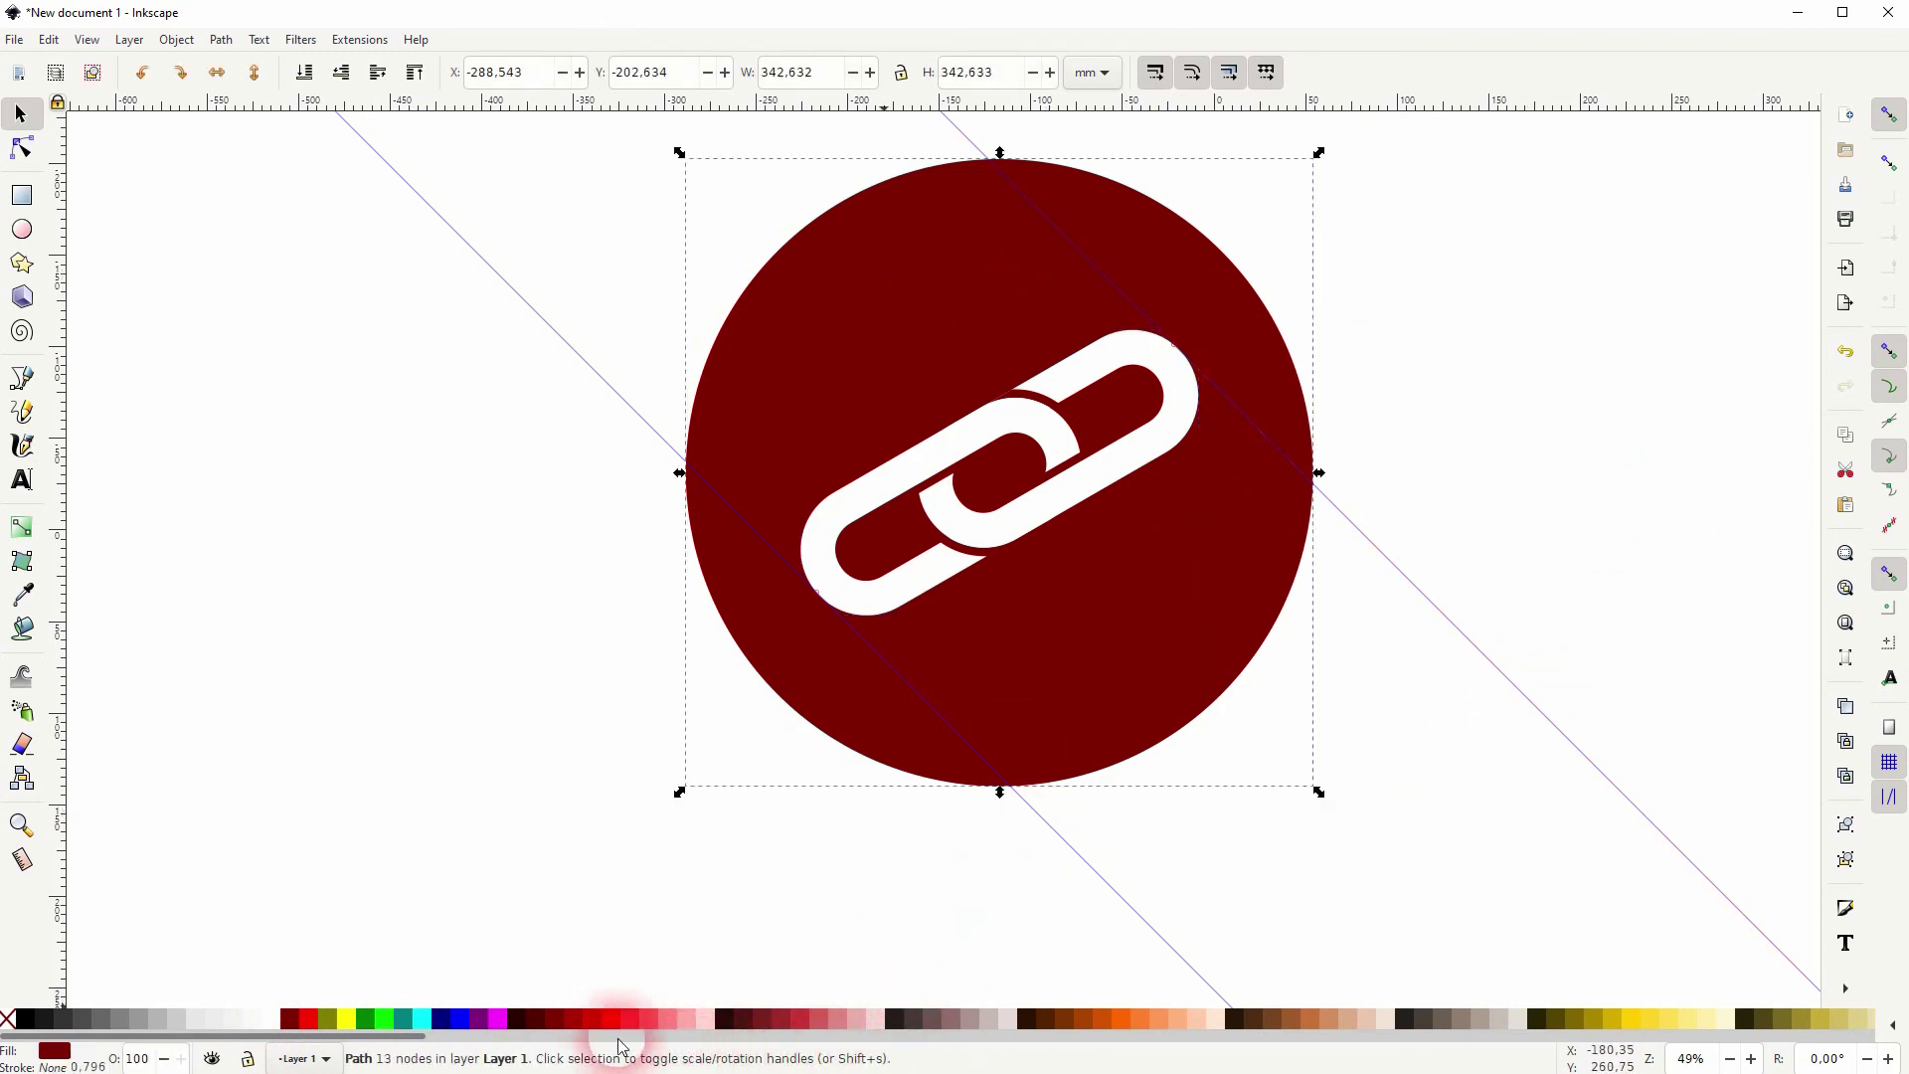
click(1161, 1019)
click(1130, 631)
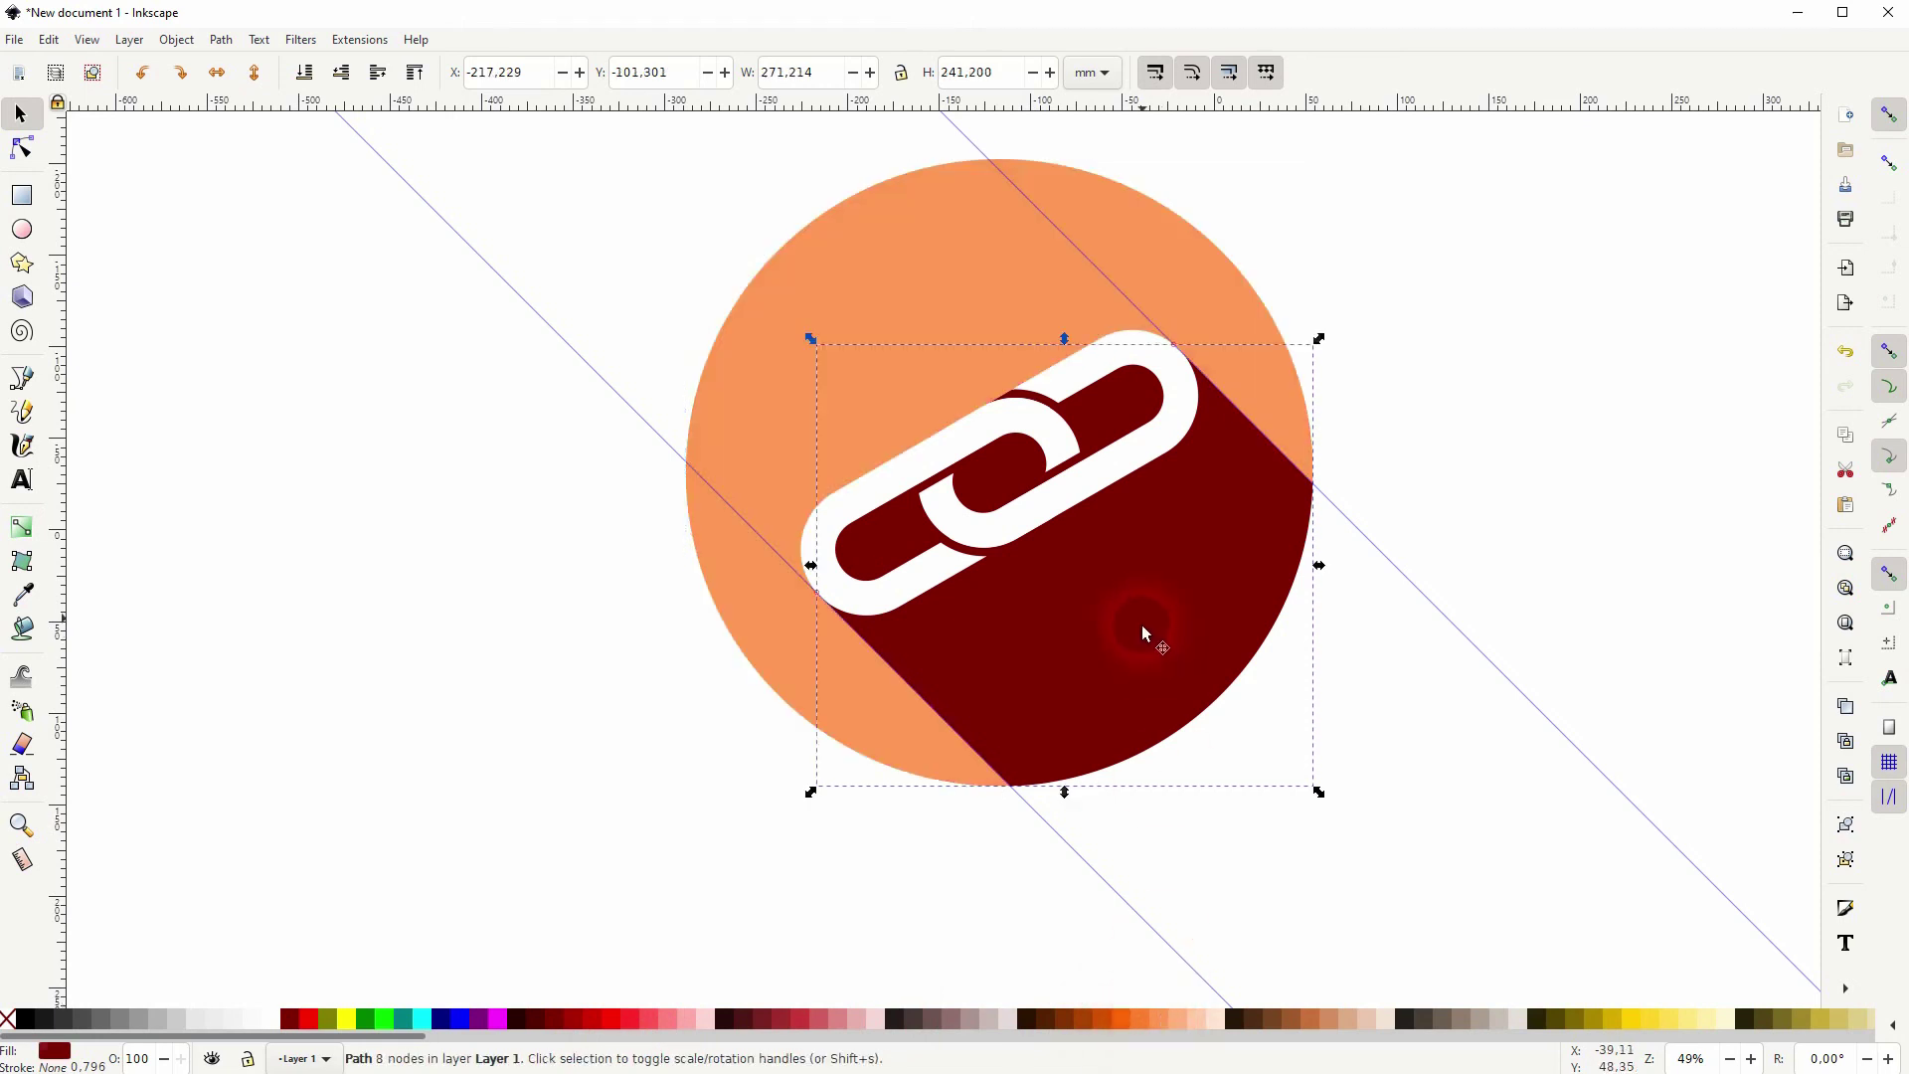
click(1101, 1019)
click(1127, 1018)
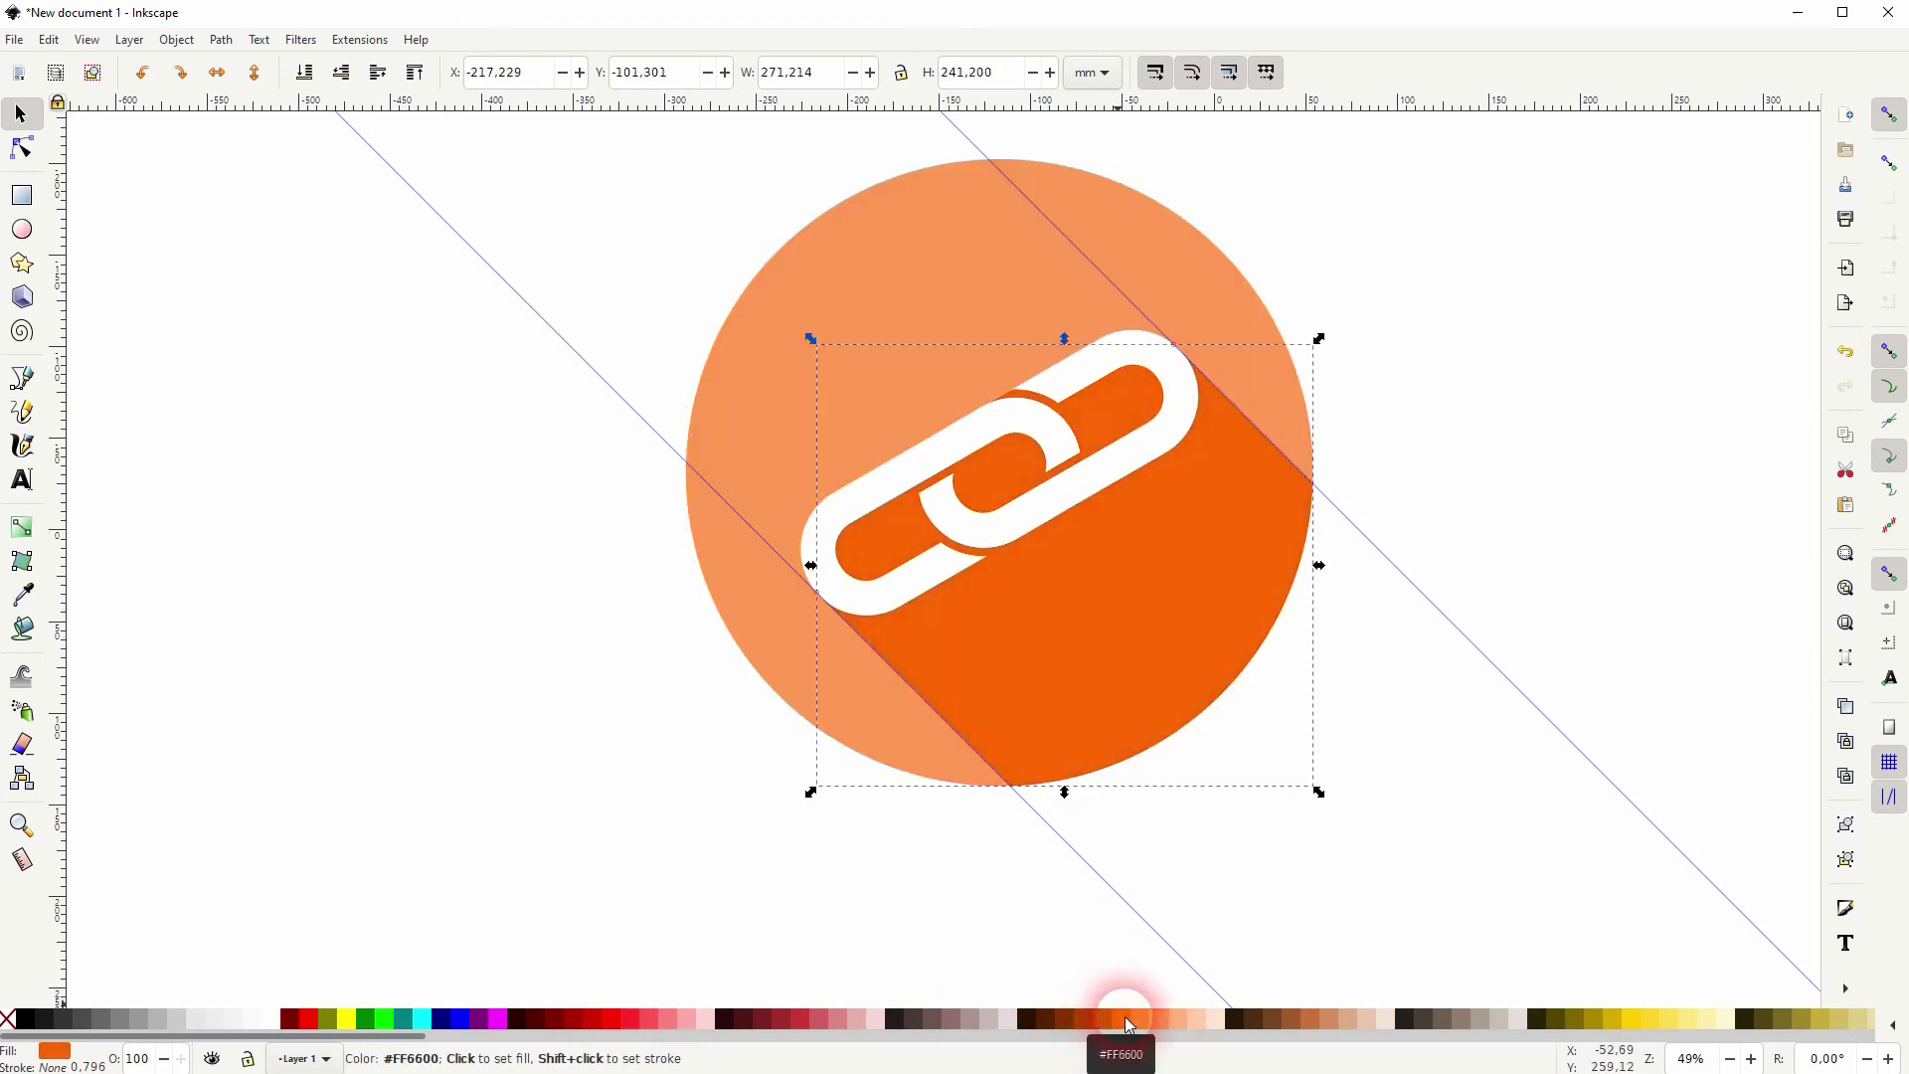
click(1543, 468)
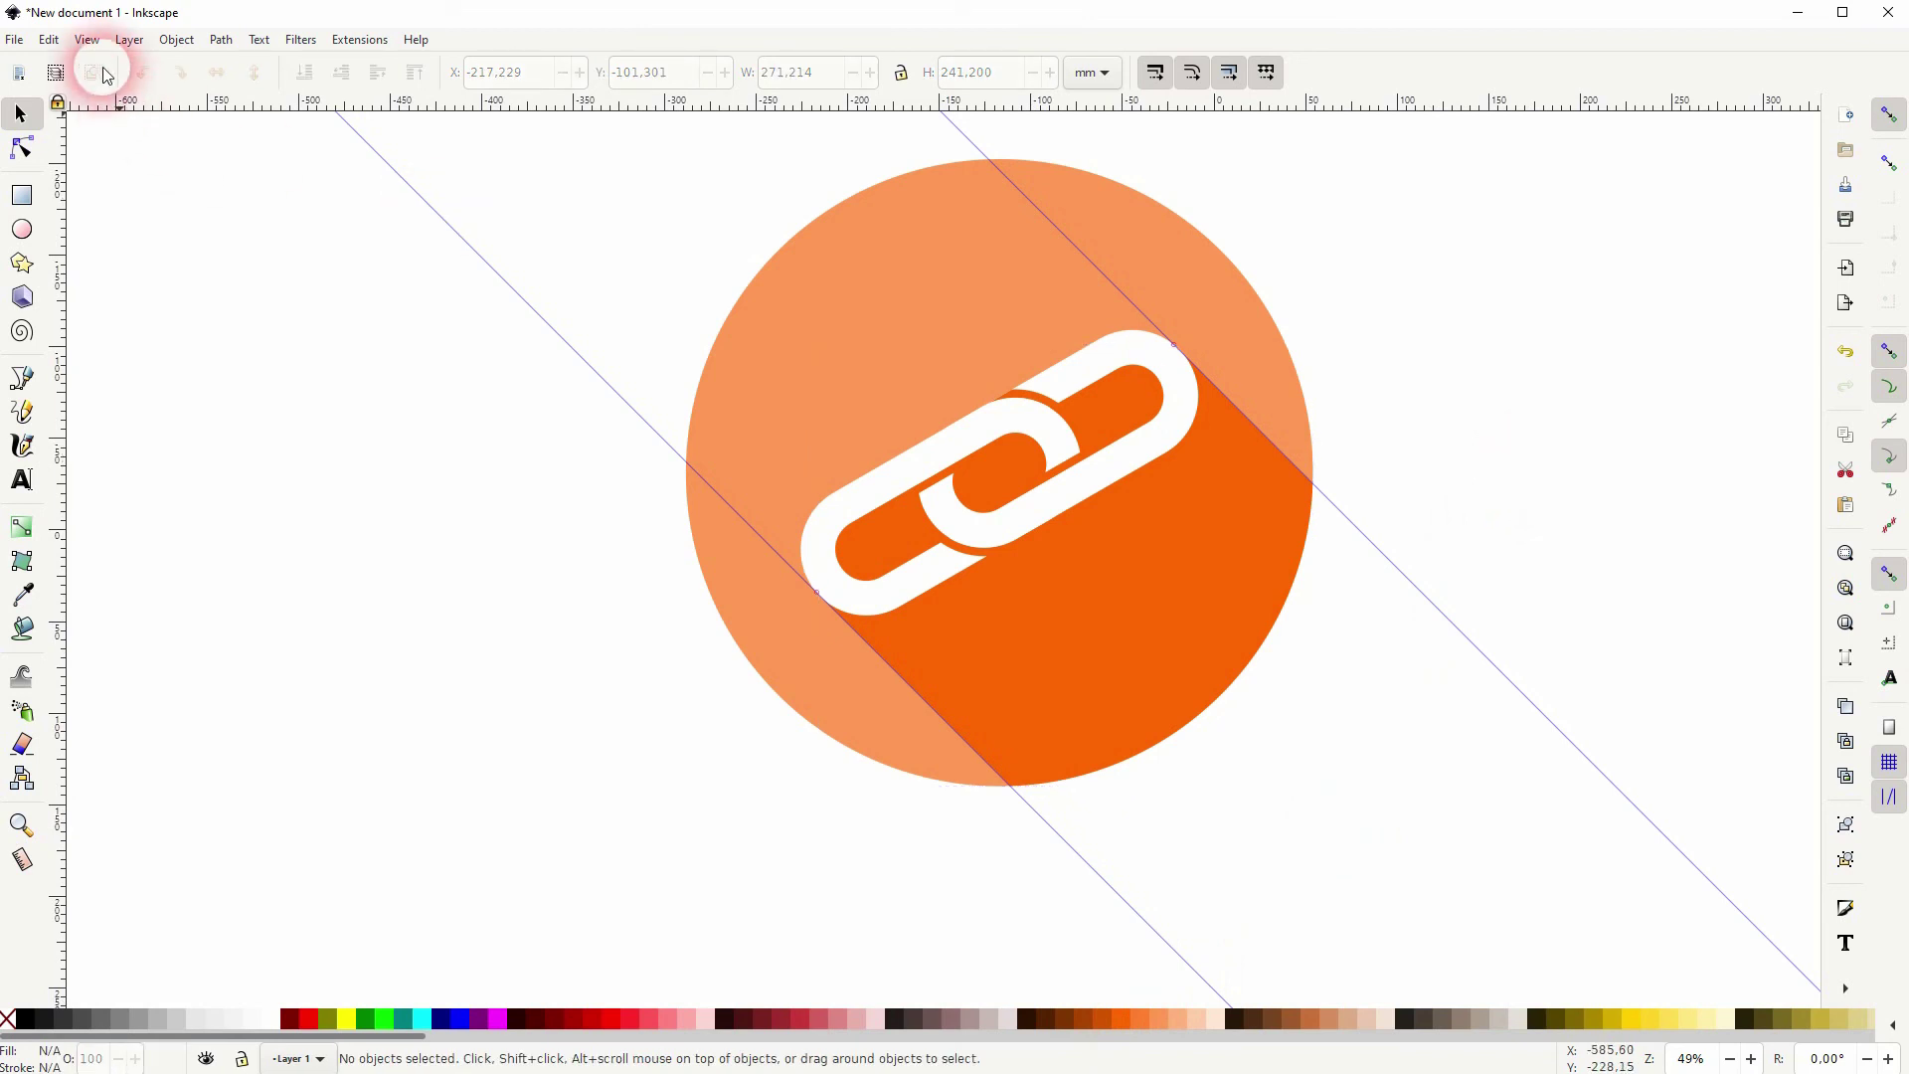
Step: Delete all guides via Edit > Delete All Guides and zoom out on the finished icon
click(48, 40)
click(189, 596)
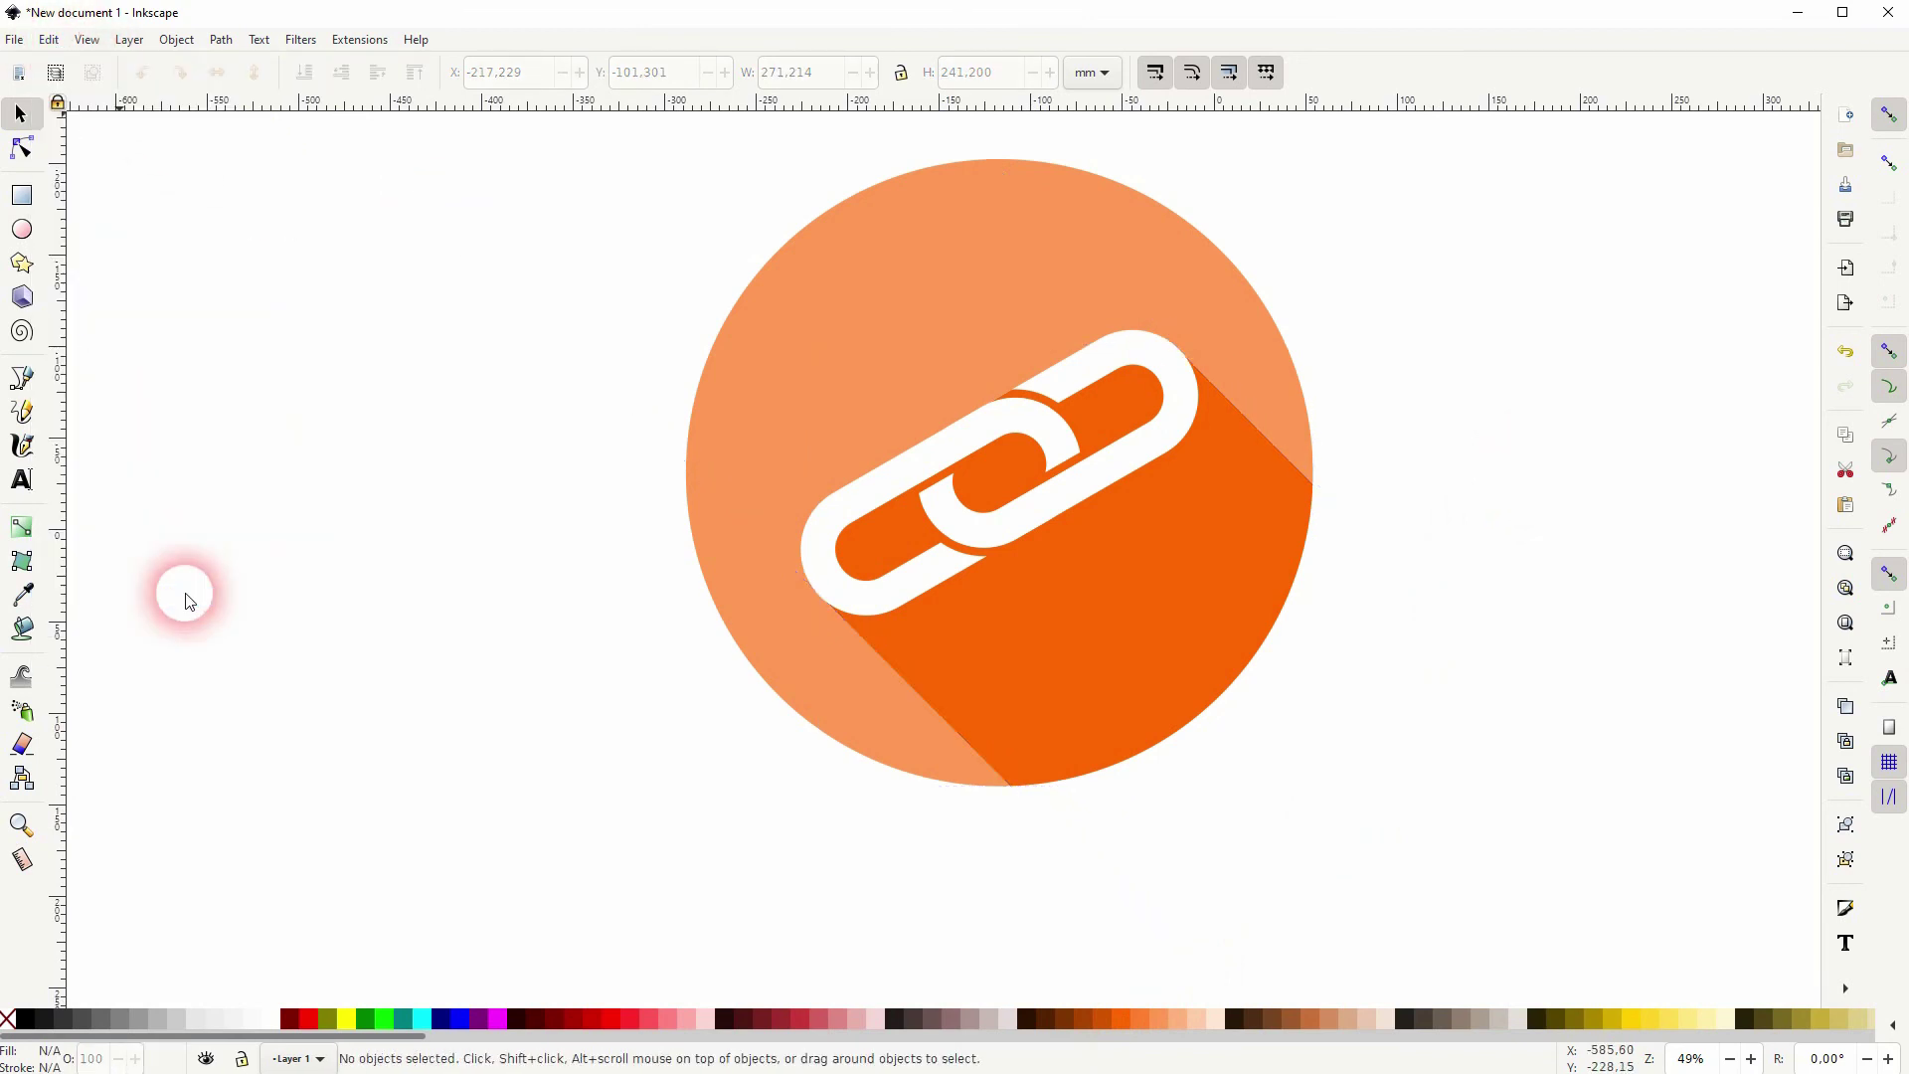
ctrl+scroll(1317, 573, down, 1)
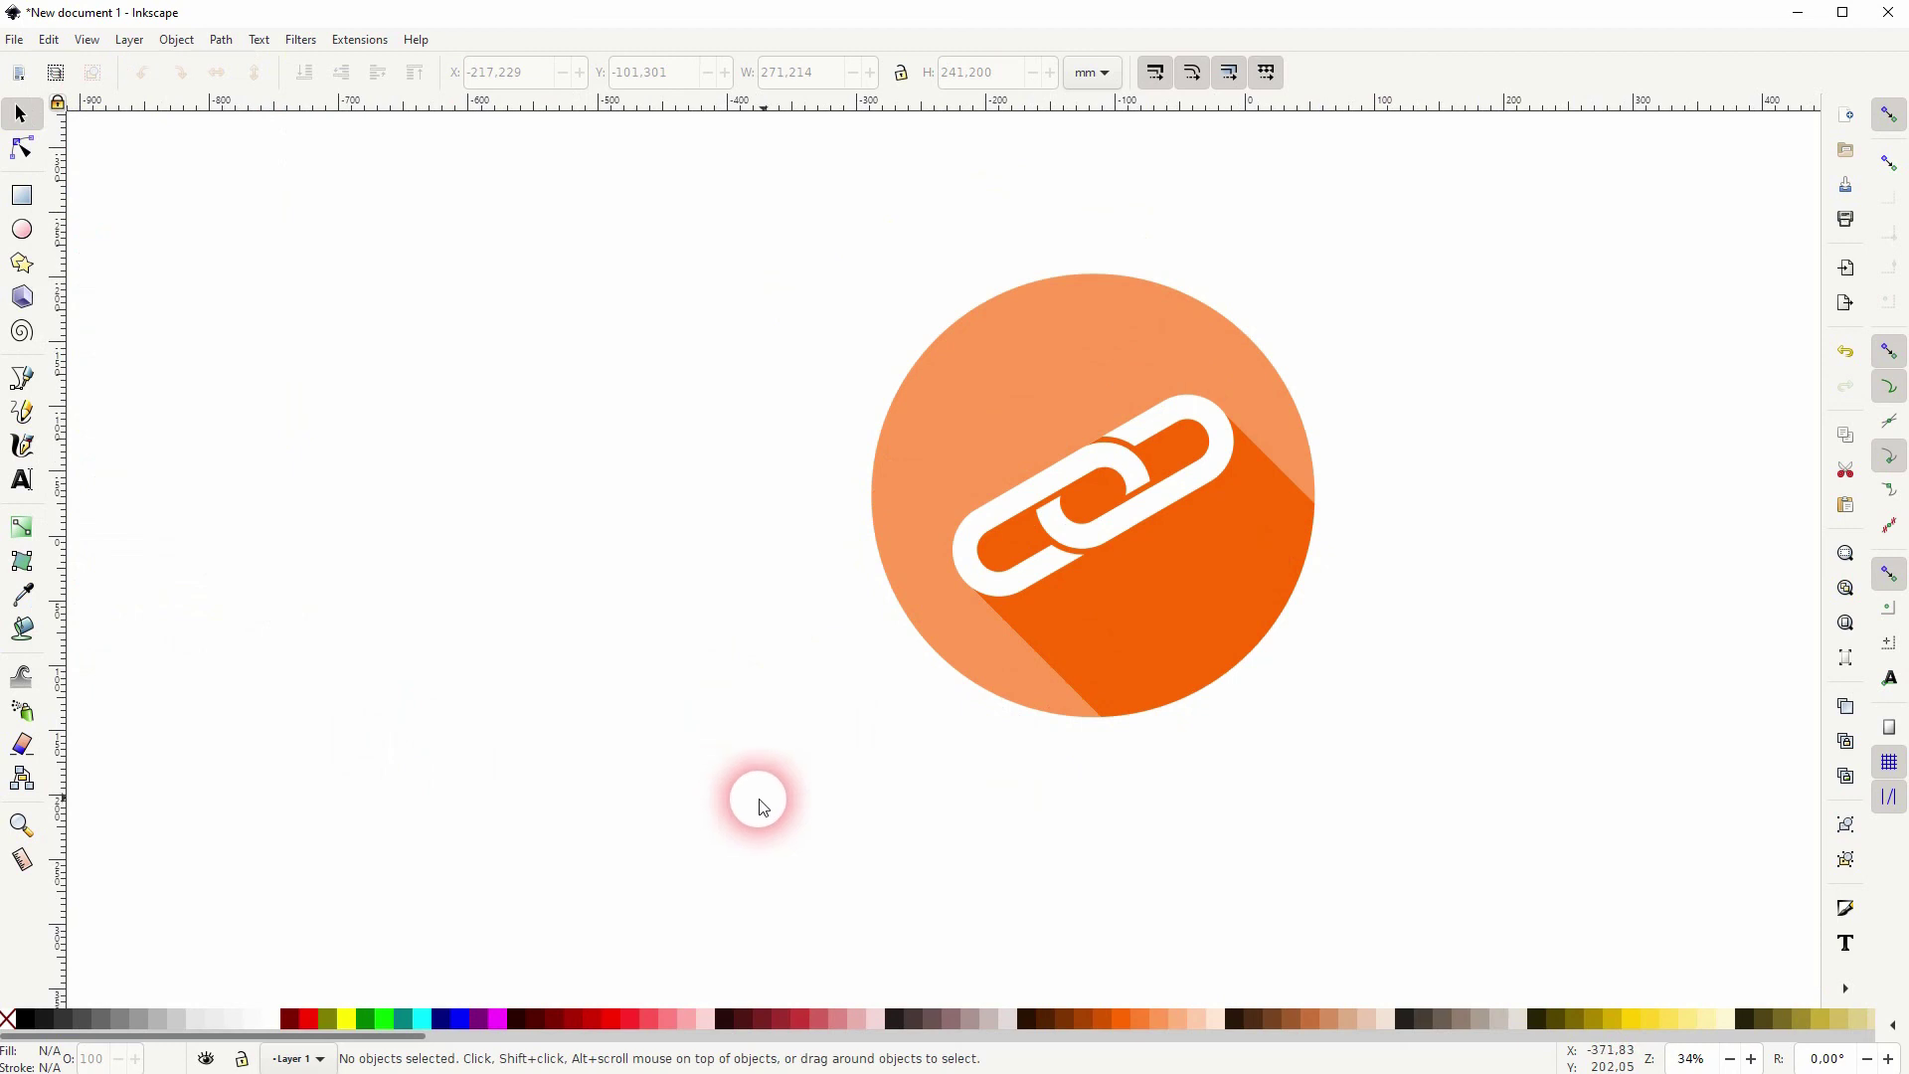